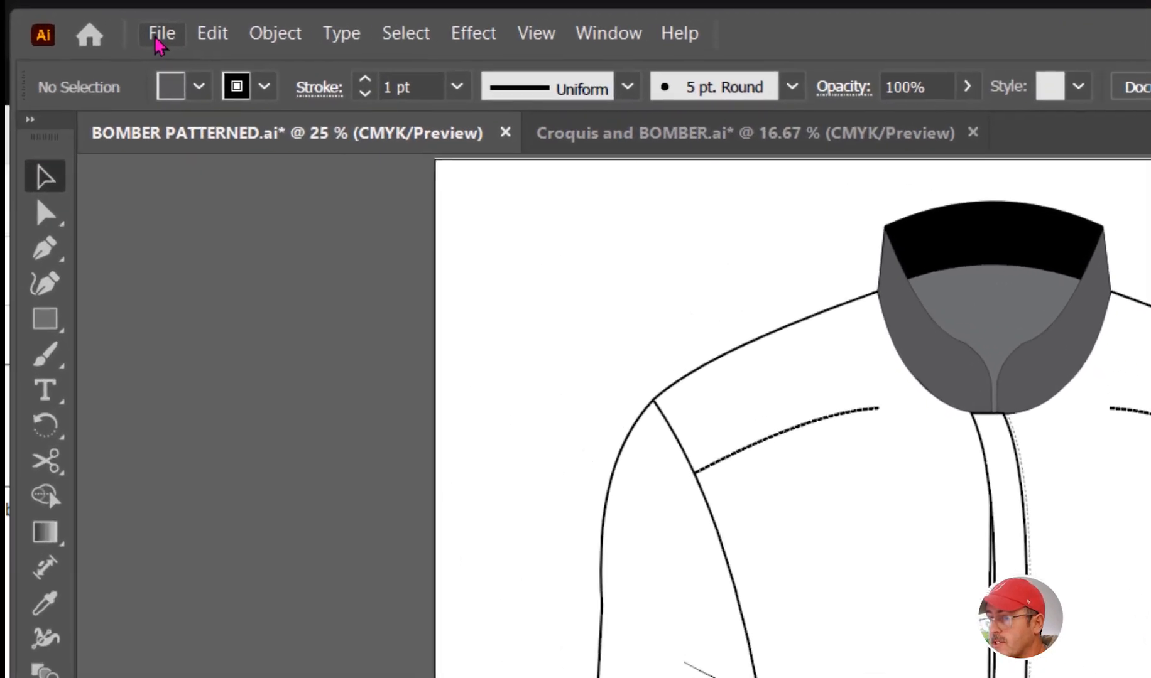
{"action": "left_click", "coordinate": [80, 18]}
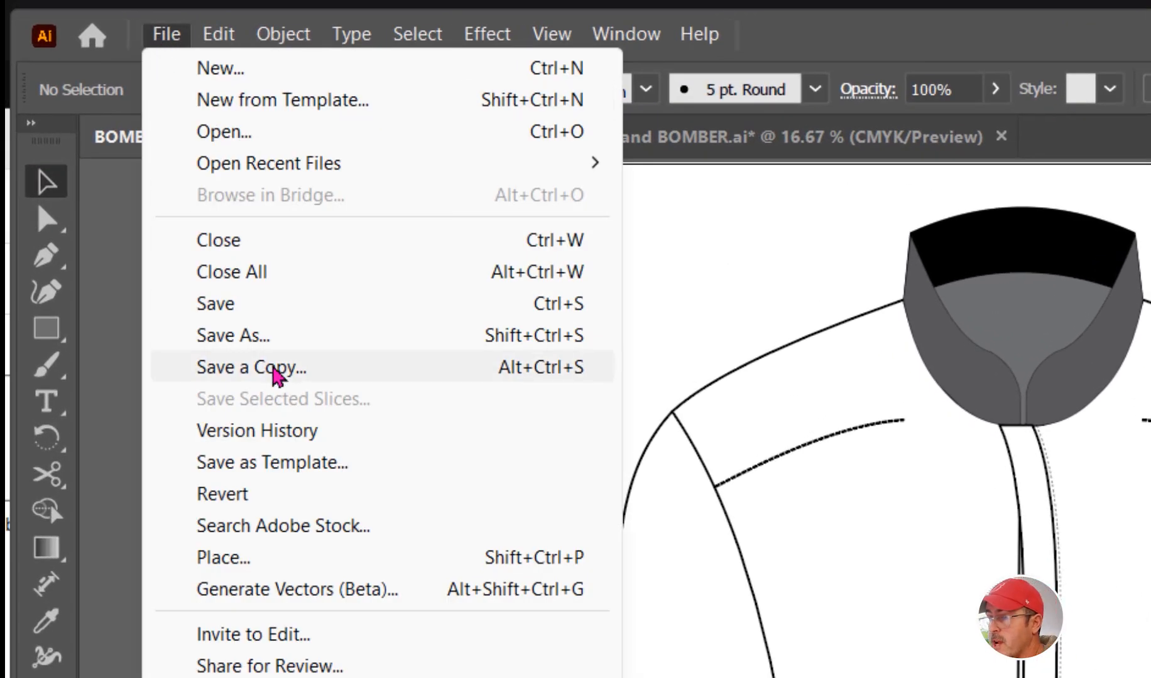
{"action": "left_click", "coordinate": [274, 372]}
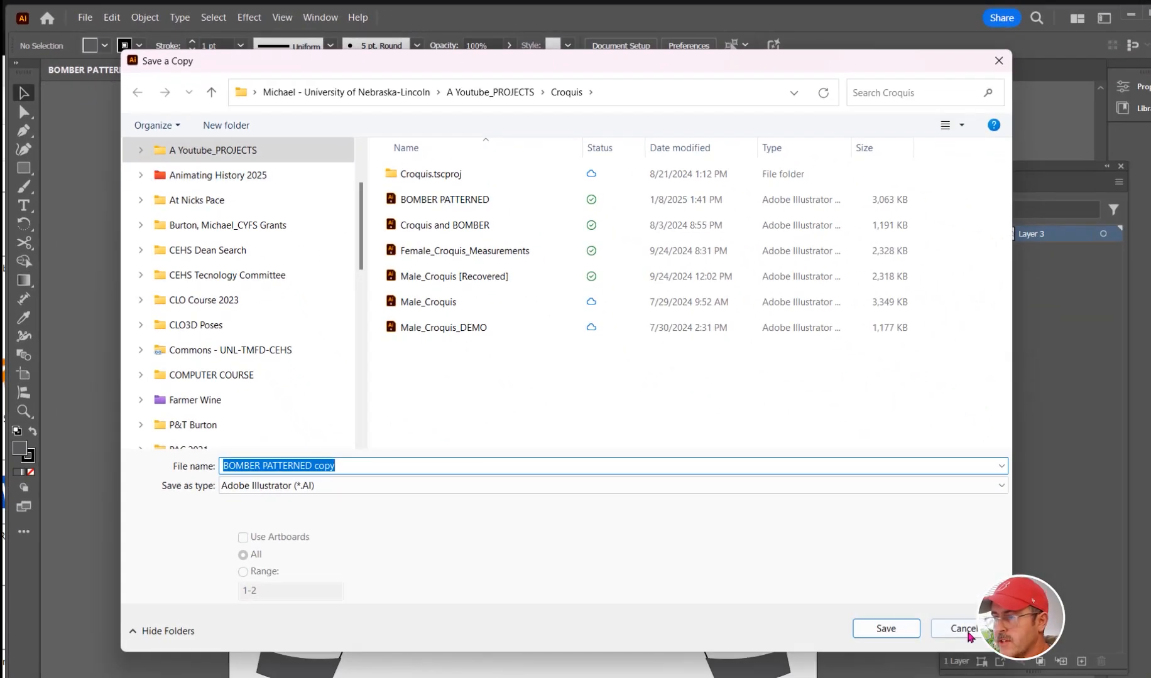
{"action": "left_click", "coordinate": [963, 629]}
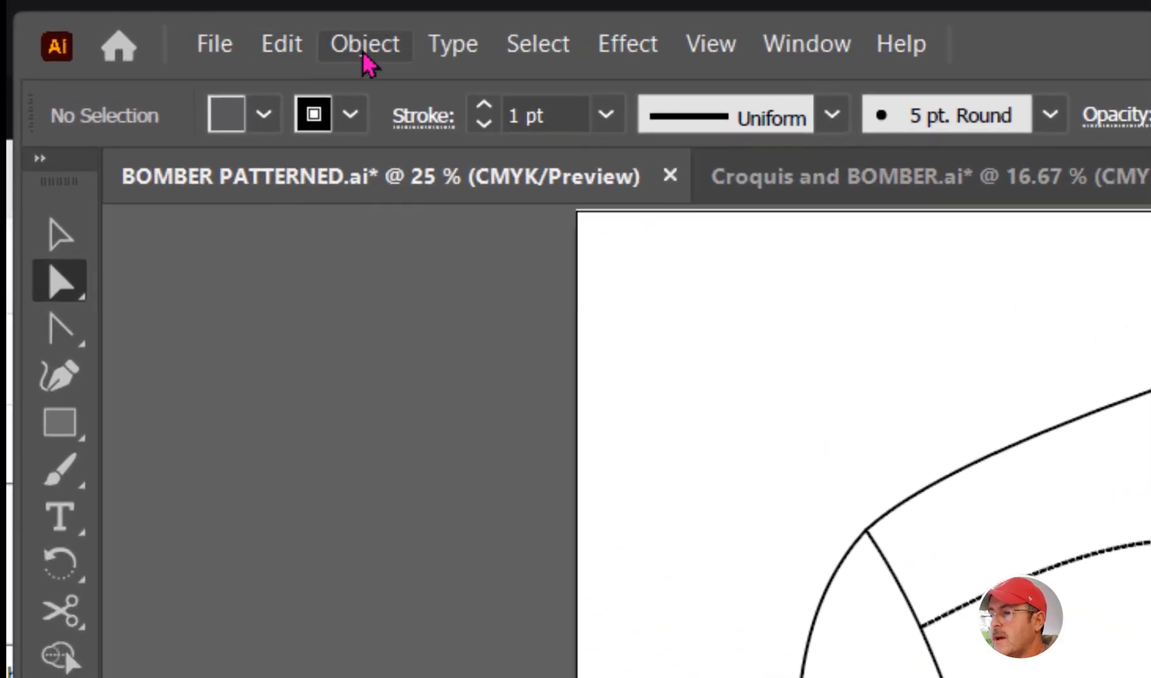
Step: Open the Generate Patterns (Beta) tool and display the Swatches
{"action": "left_click", "coordinate": [363, 50]}
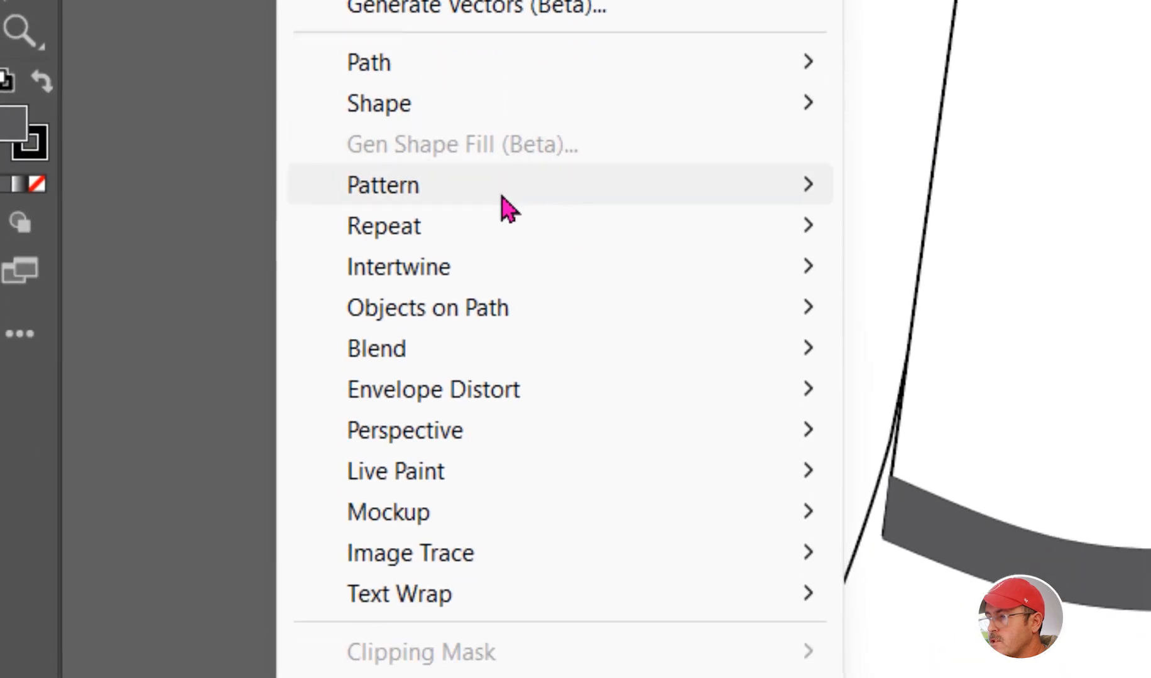
{"action": "mouse_move", "coordinate": [508, 207]}
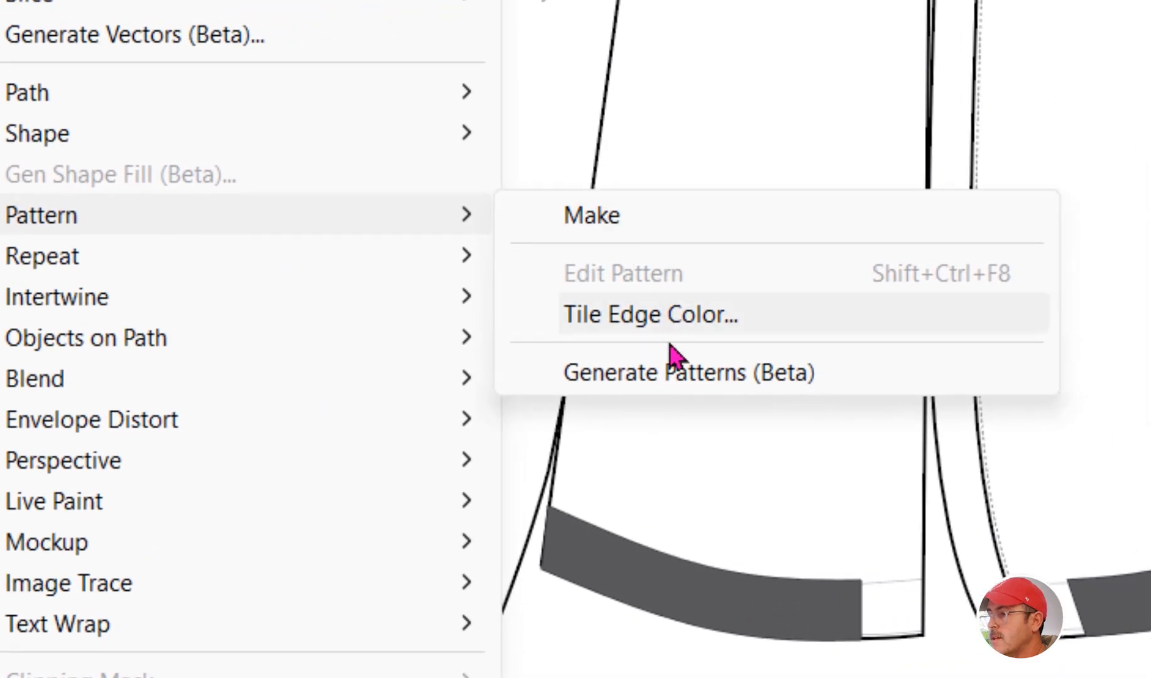
{"action": "left_click", "coordinate": [675, 370]}
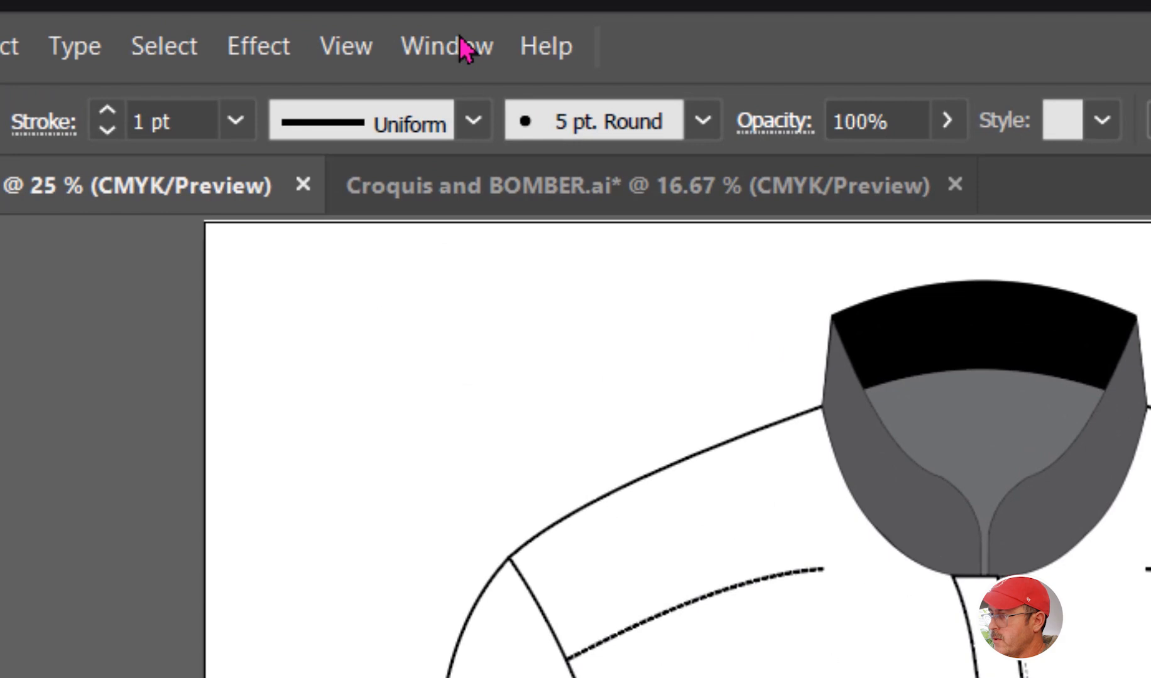
{"action": "left_click", "coordinate": [461, 39]}
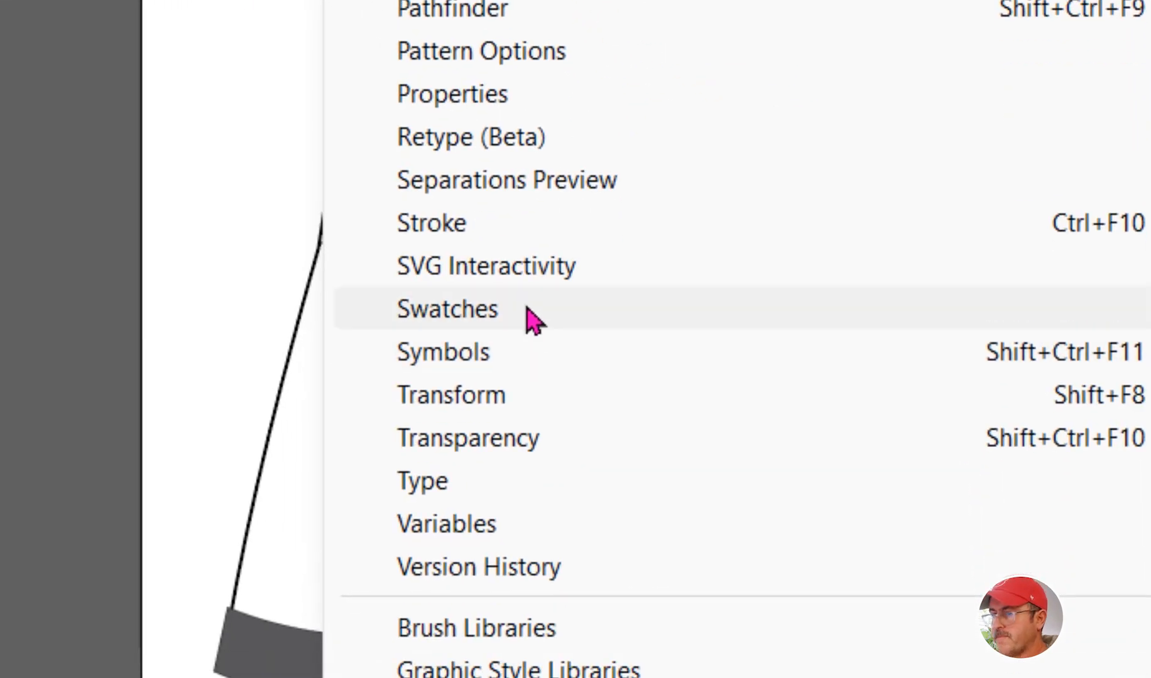
{"action": "left_click", "coordinate": [531, 315]}
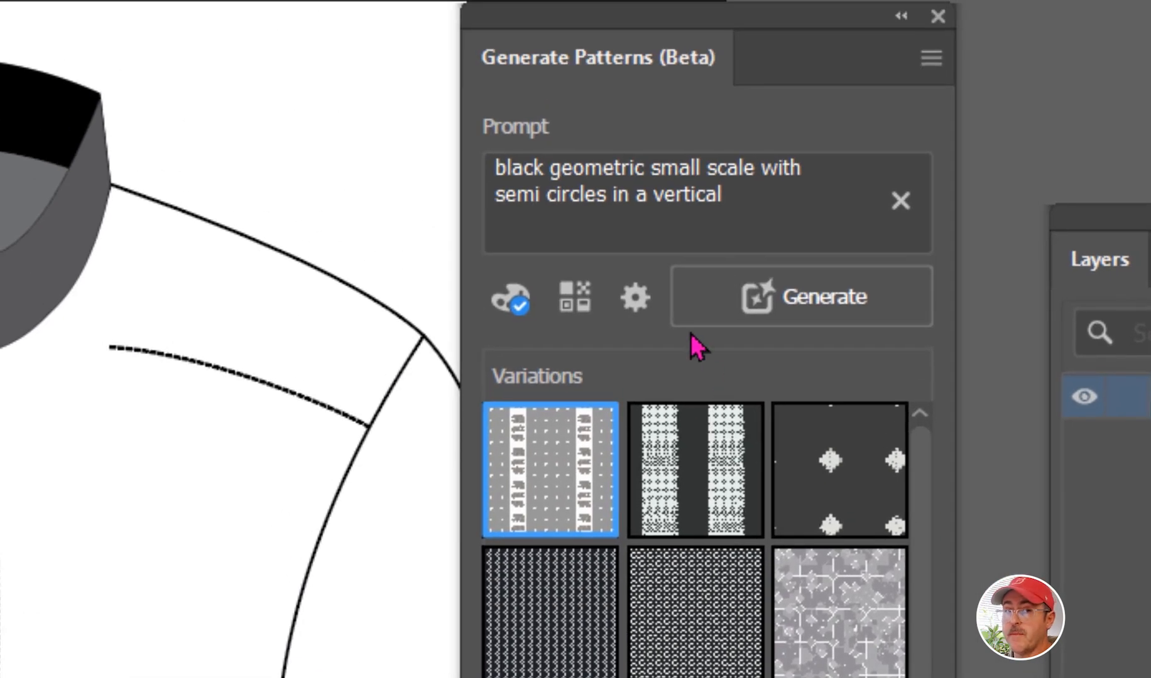
Step: Generate pattern variations from the prompt "black geometric small scale with semi circles in a vertical" using the Black and white color preset
{"action": "left_click", "coordinate": [573, 298]}
{"action": "left_click", "coordinate": [519, 306]}
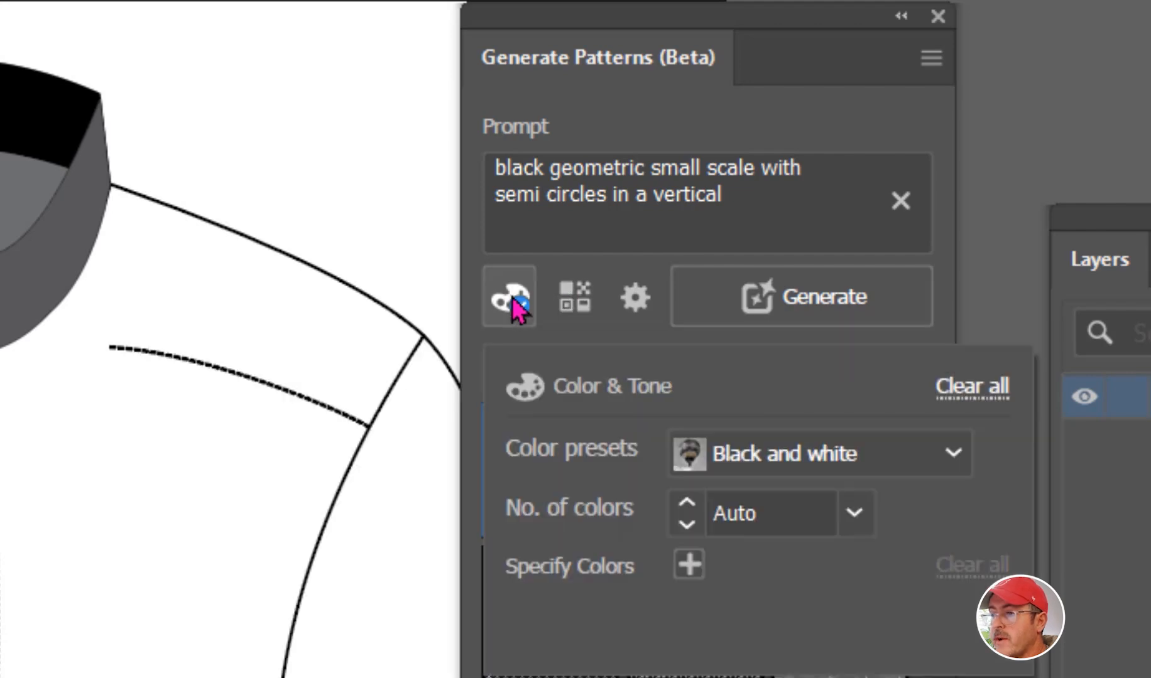
{"action": "left_click", "coordinate": [519, 306]}
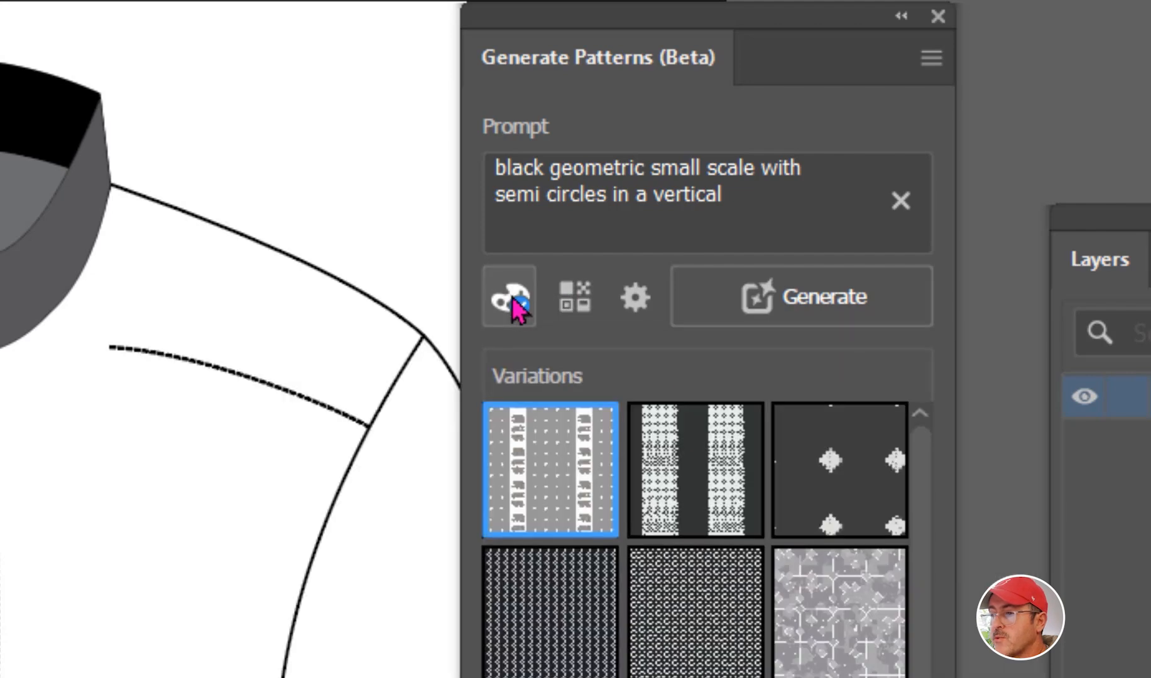
{"action": "left_click", "coordinate": [734, 204]}
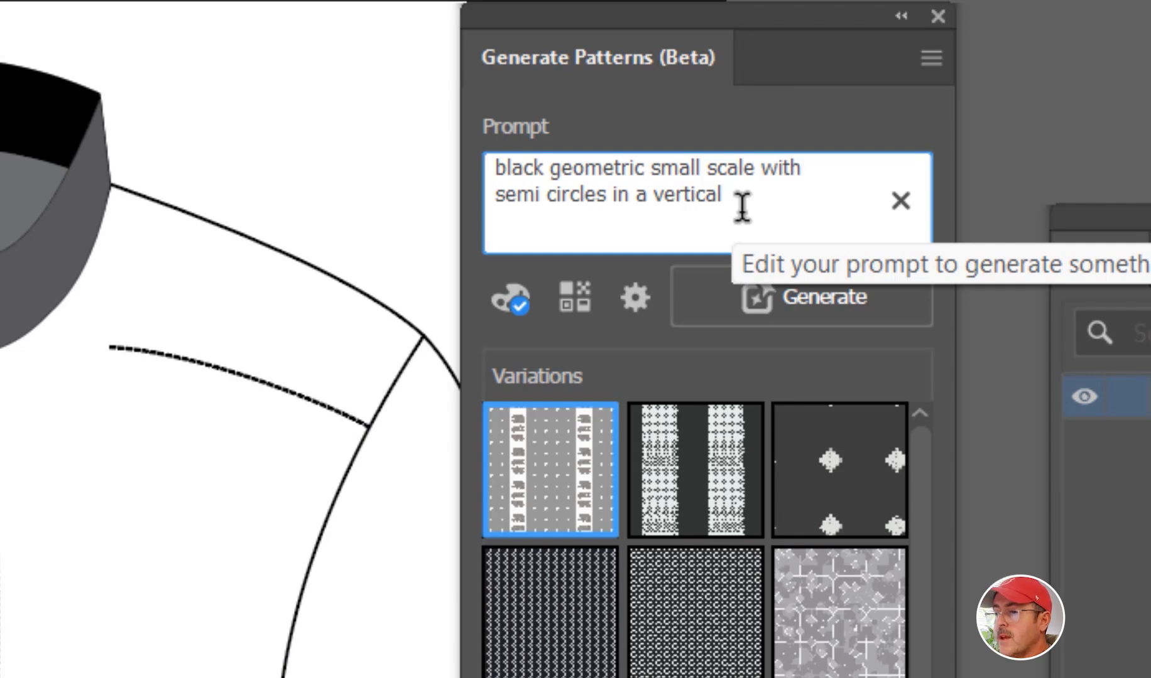
{"action": "left_click_drag", "start_coordinate": [742, 204], "coordinate": [476, 160]}
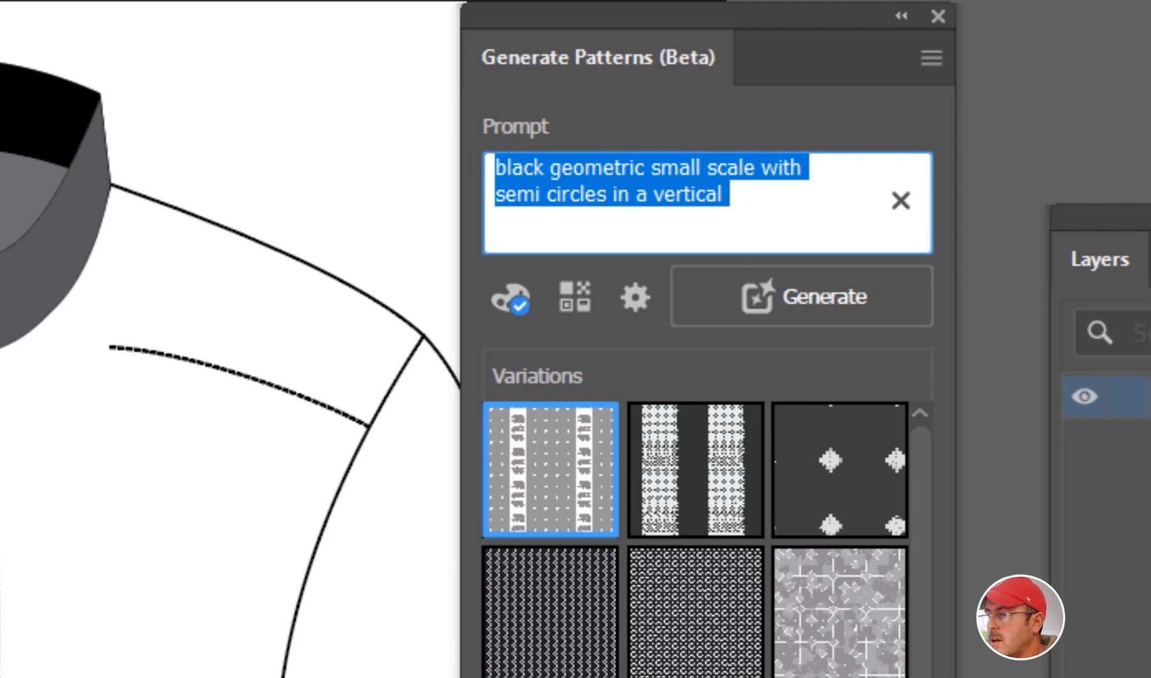
{"action": "left_click", "coordinate": [828, 299]}
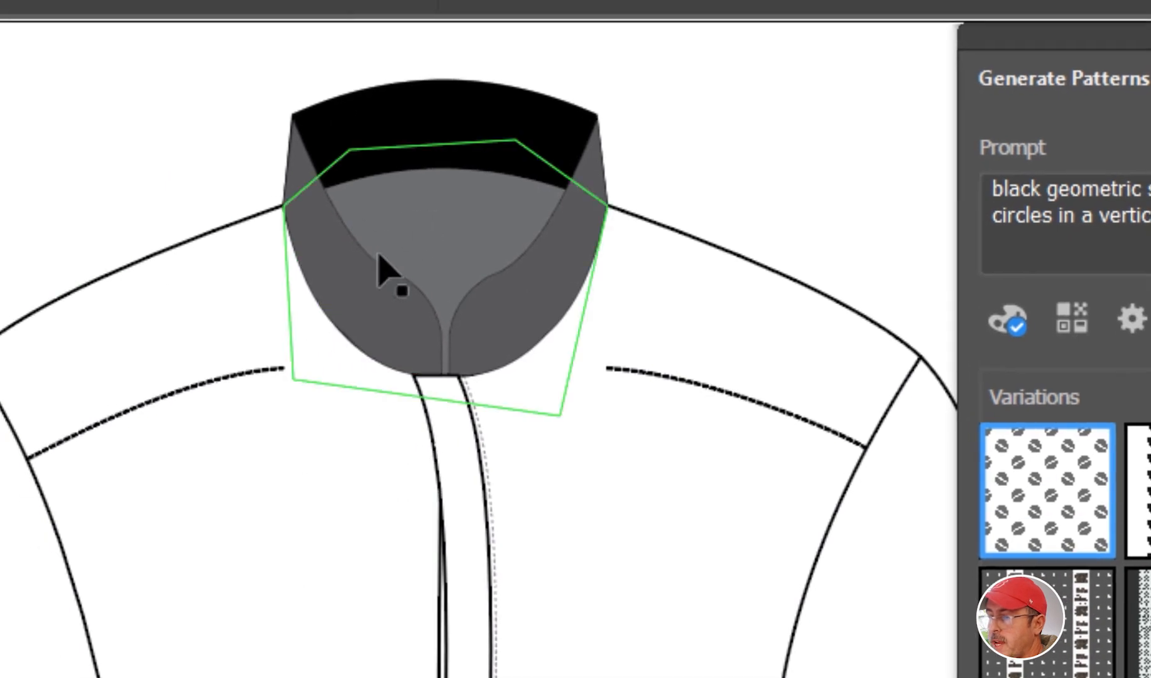
Step: Fill the jacket's left collar piece with the generated variation showing horizontal rows of black semicircles, after trying the first two variations
{"action": "left_click", "coordinate": [360, 303]}
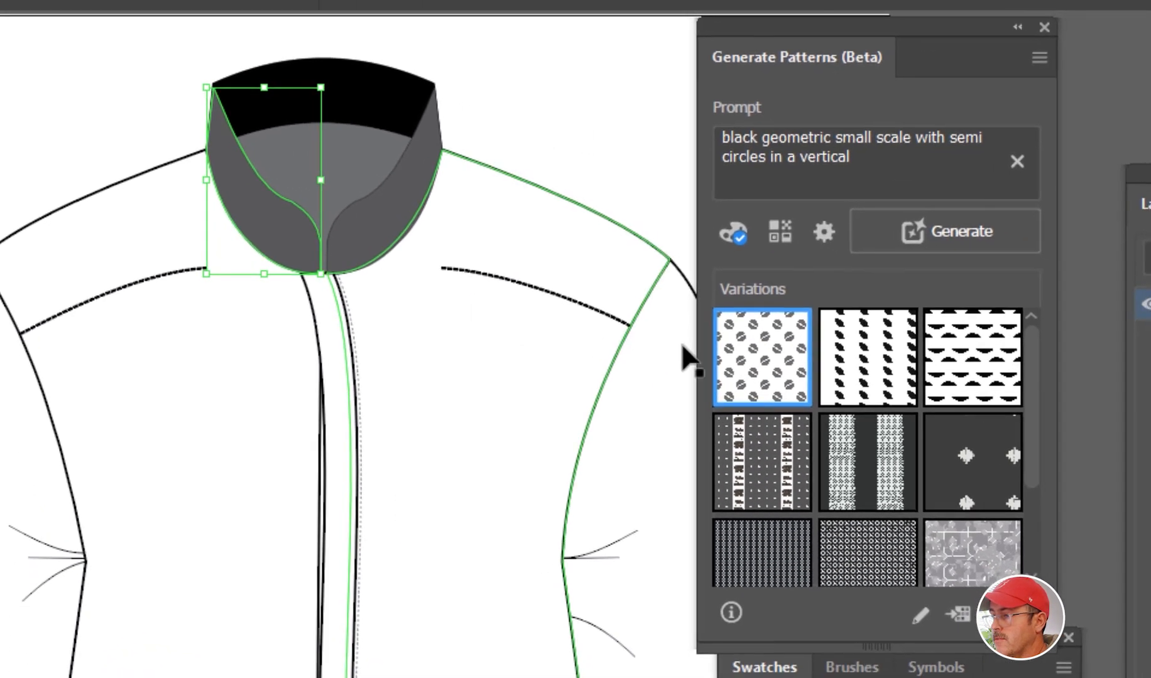
{"action": "left_click", "coordinate": [782, 366]}
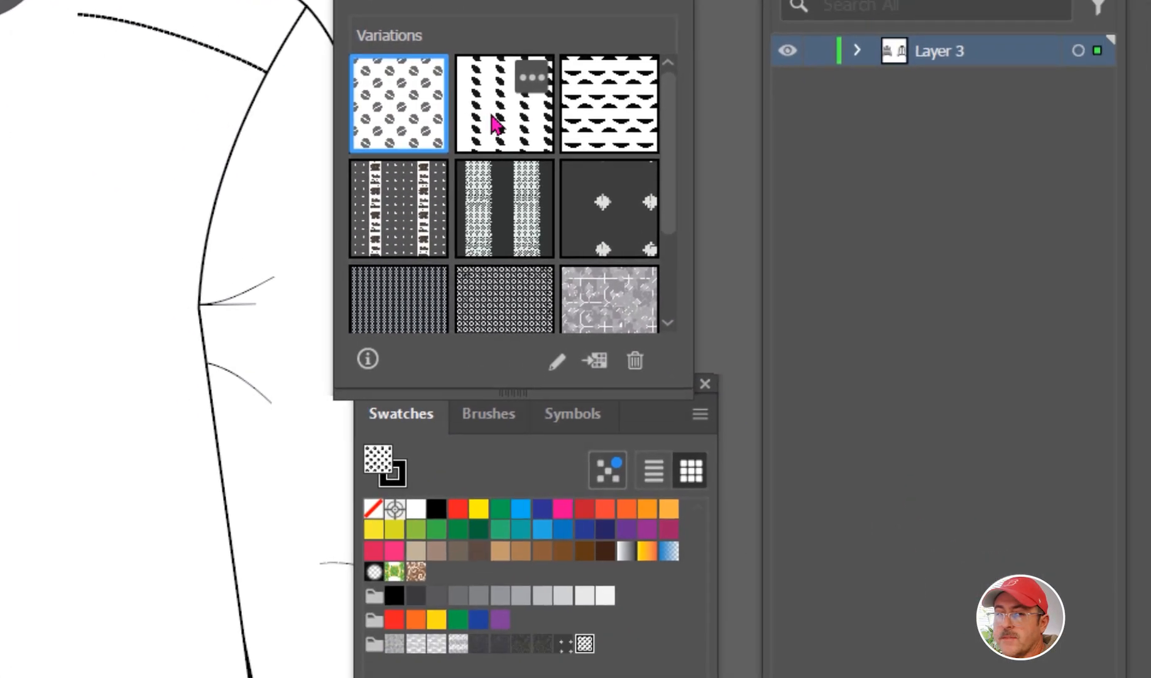
{"action": "left_click", "coordinate": [859, 375]}
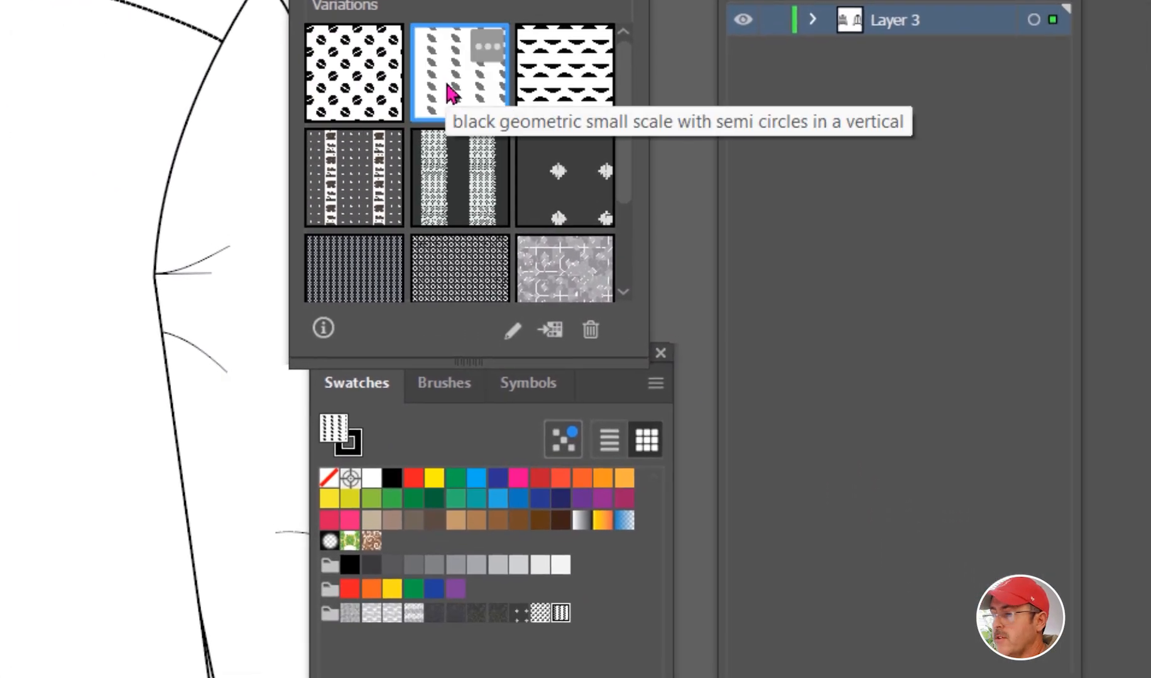
{"action": "left_click", "coordinate": [544, 88]}
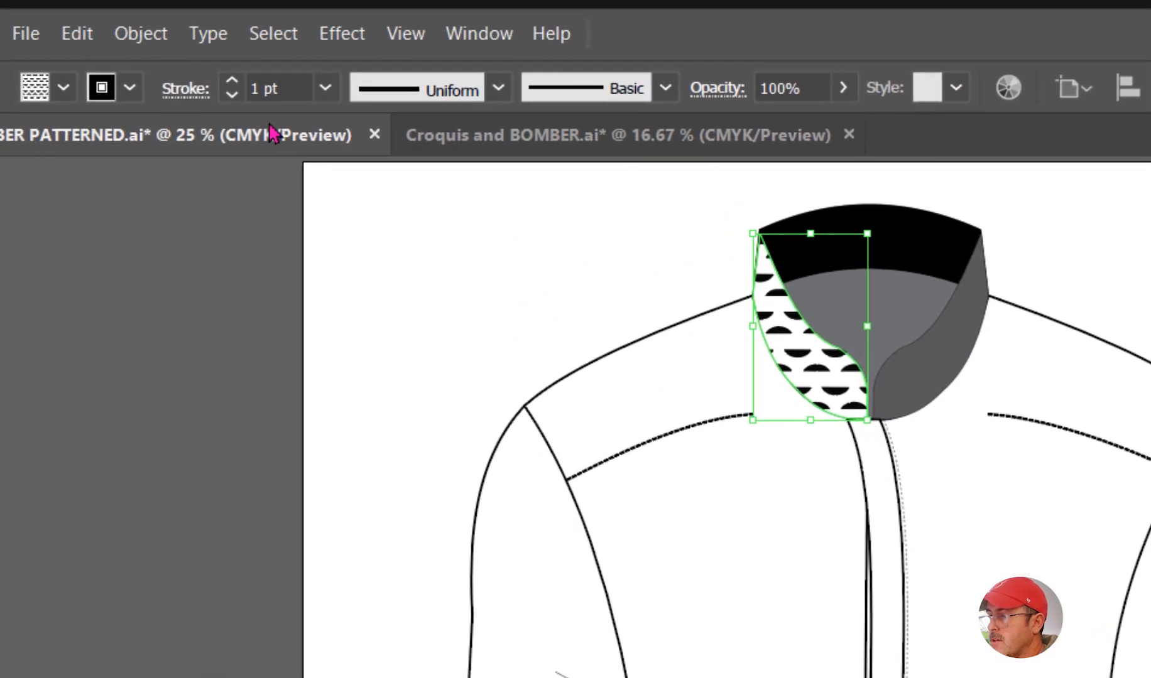
Step: Rotate only the pattern inside the left collar piece to 319°, with Transform Objects off and Transform Patterns on
{"action": "left_click", "coordinate": [143, 34]}
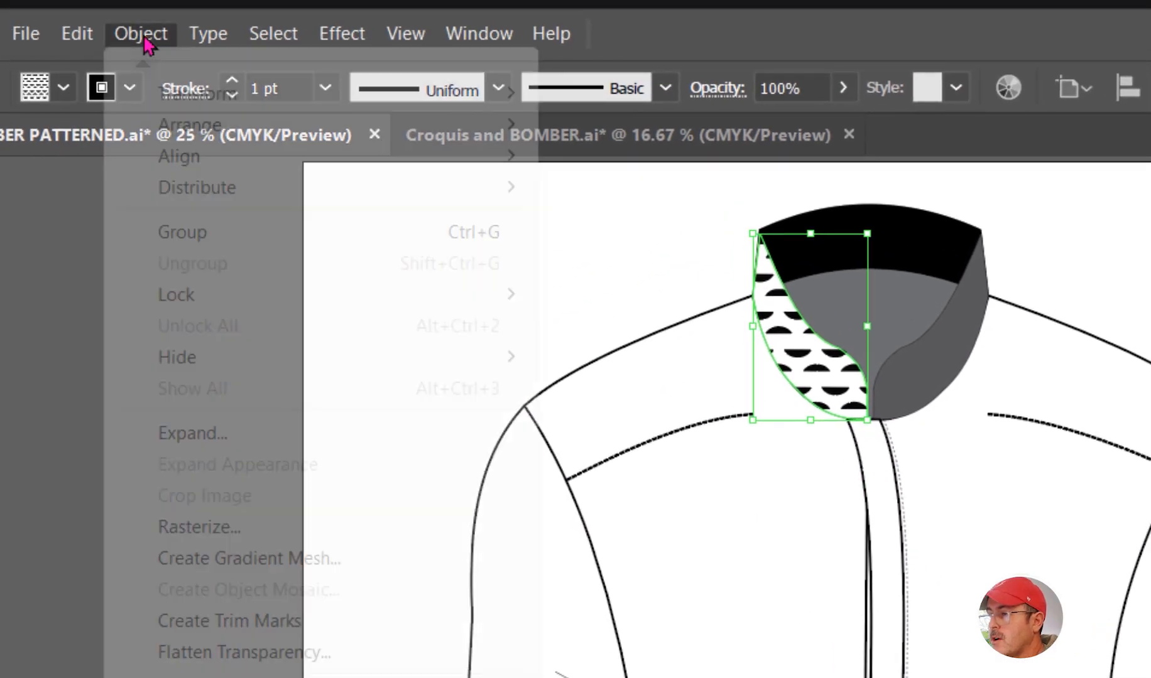
{"action": "mouse_move", "coordinate": [179, 101]}
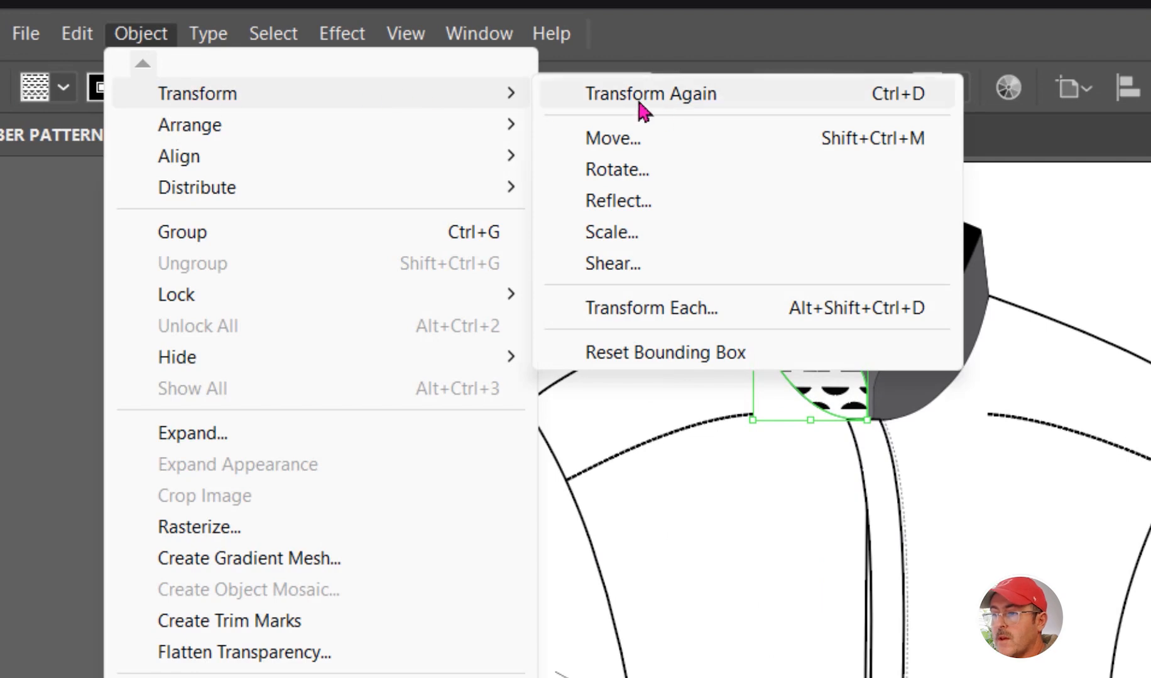
{"action": "left_click", "coordinate": [629, 169]}
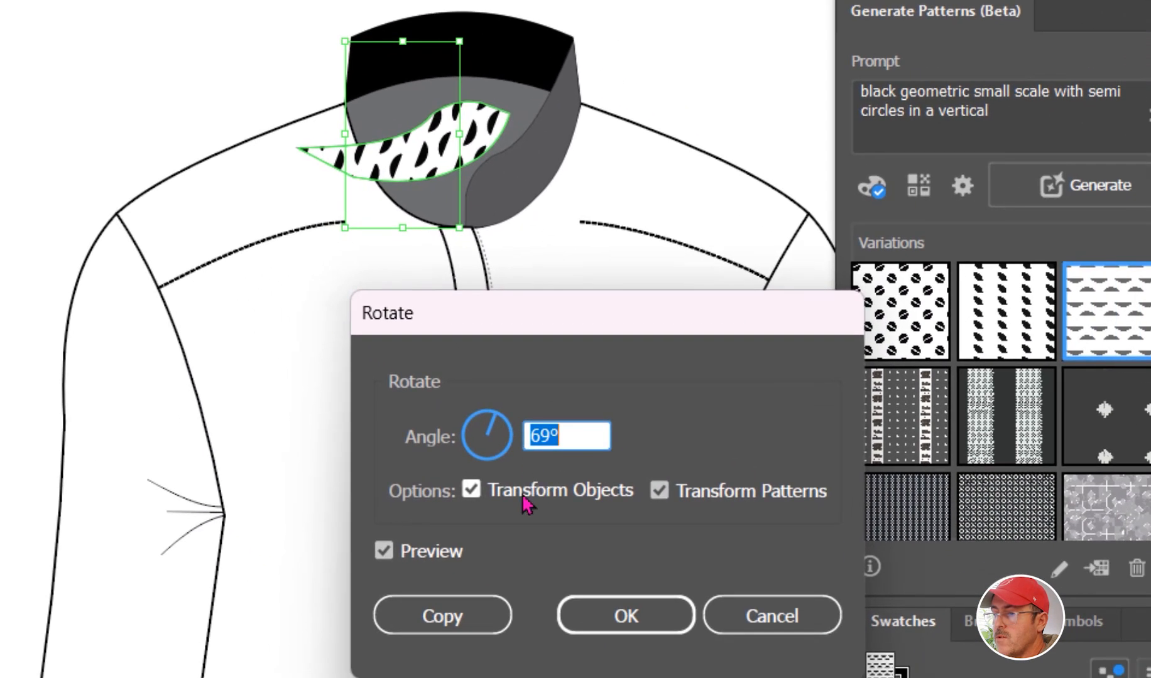
{"action": "mouse_move", "coordinate": [502, 446]}
{"action": "left_mouse_down"}
{"action": "mouse_move", "coordinate": [494, 432]}
{"action": "mouse_move", "coordinate": [504, 436]}
{"action": "left_mouse_up"}
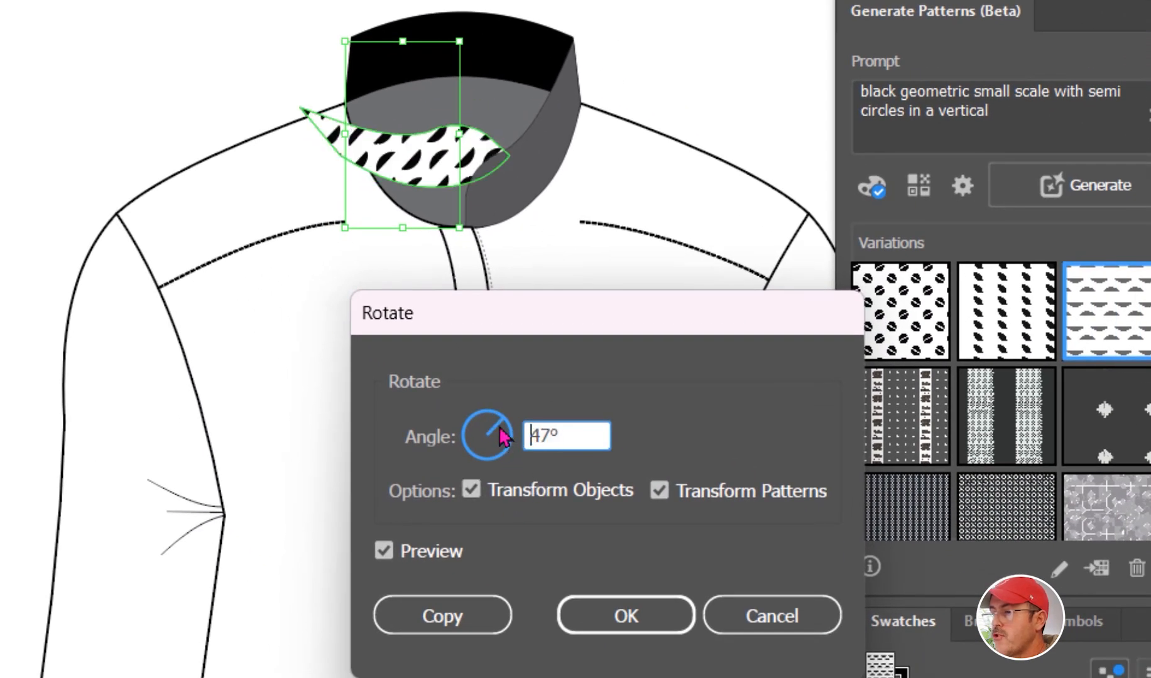
{"action": "left_click", "coordinate": [470, 490]}
{"action": "left_click_drag", "start_coordinate": [503, 436], "coordinate": [505, 453]}
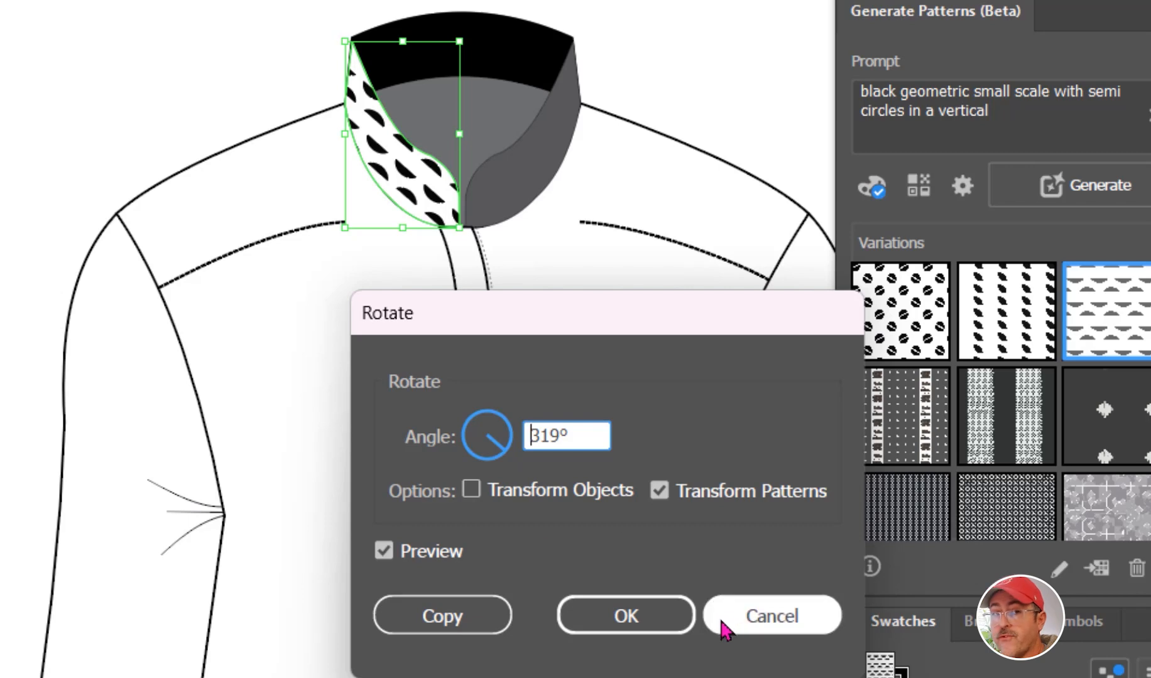
{"action": "left_click", "coordinate": [685, 618]}
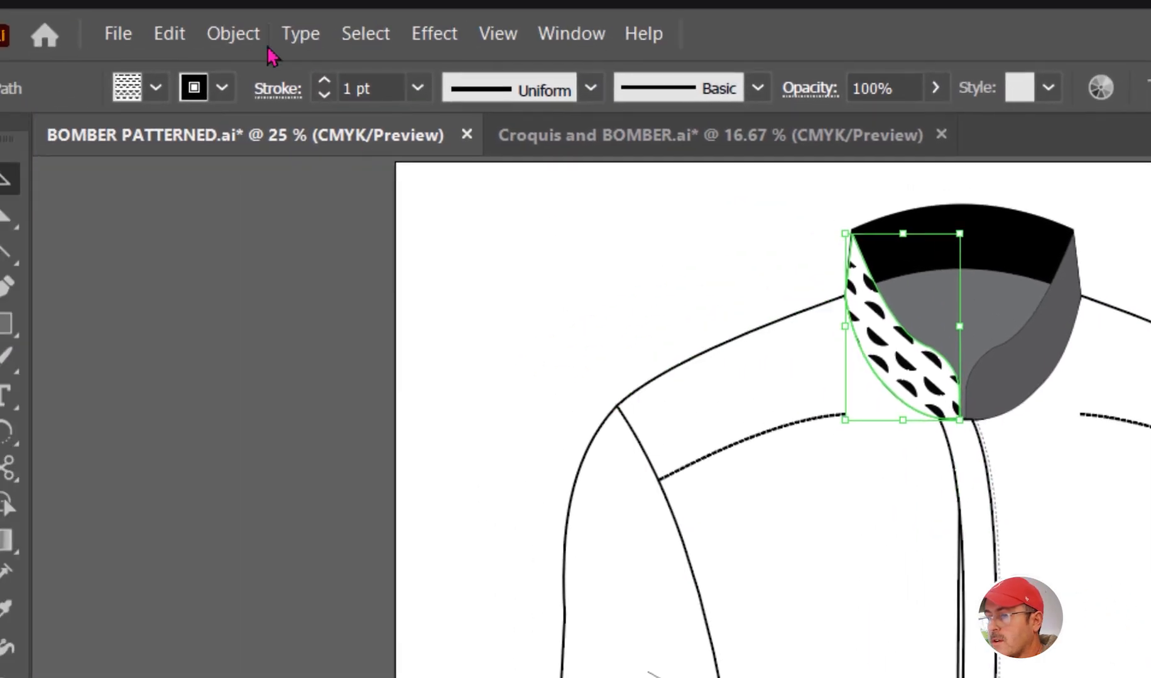
Step: Scale only the left collar piece's pattern uniformly to 50%, leaving Transform Objects off and Transform Patterns on
{"action": "left_click", "coordinate": [170, 8]}
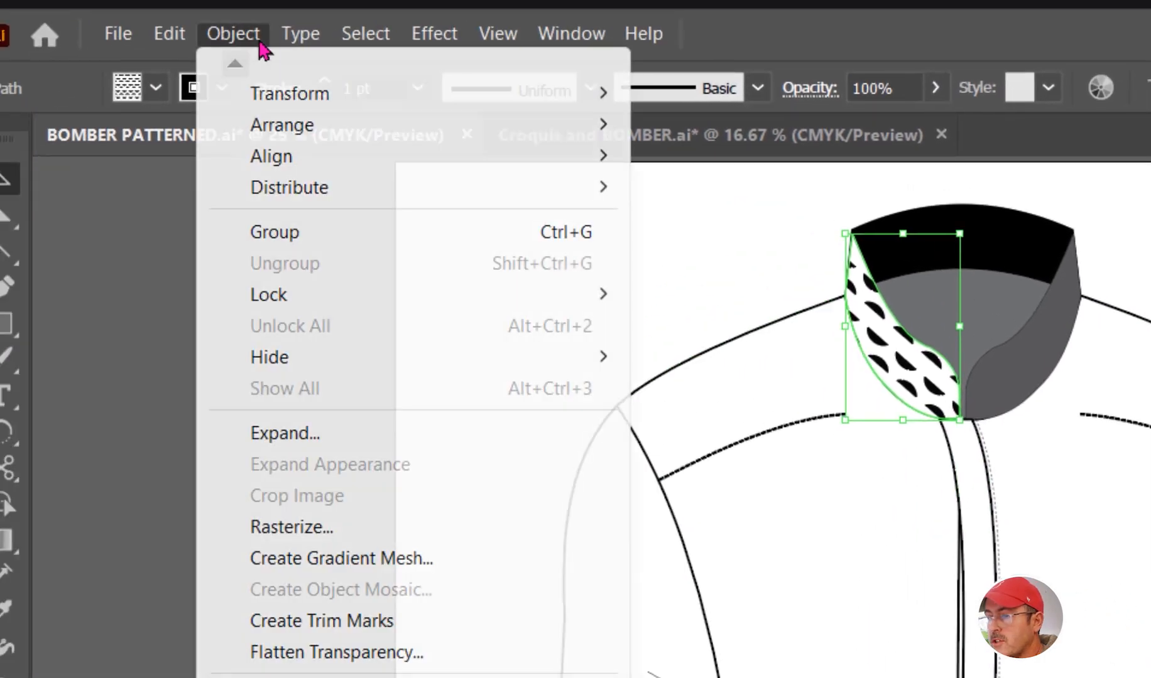
{"action": "mouse_move", "coordinate": [321, 74]}
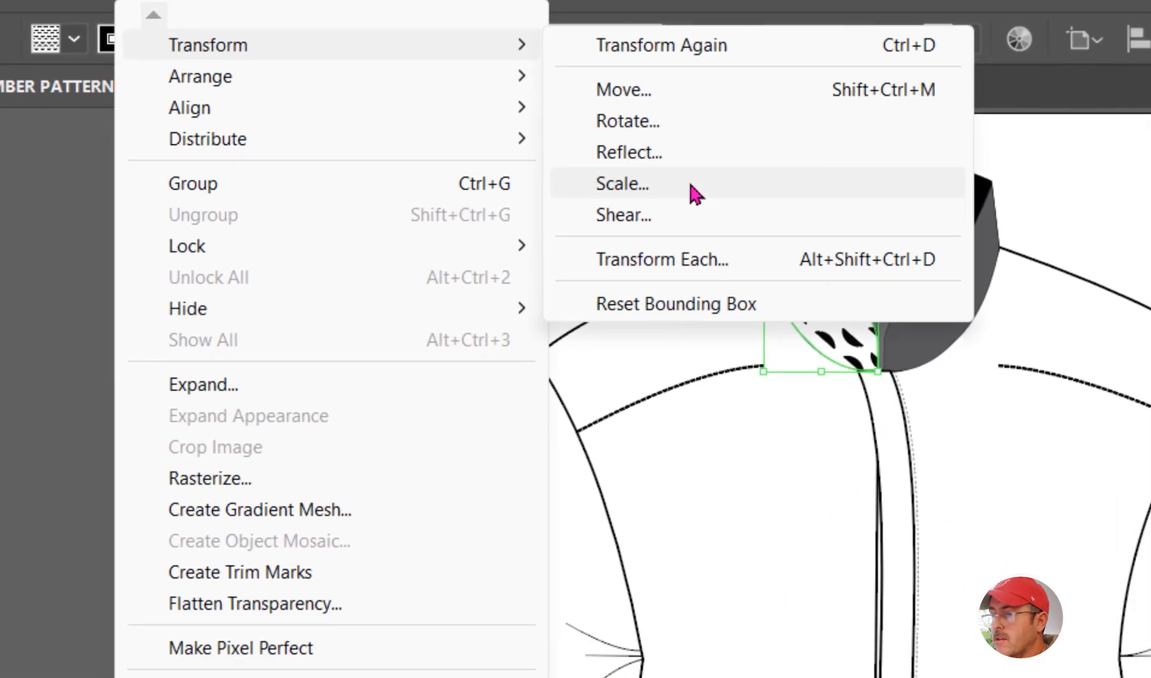
{"action": "left_click", "coordinate": [765, 231]}
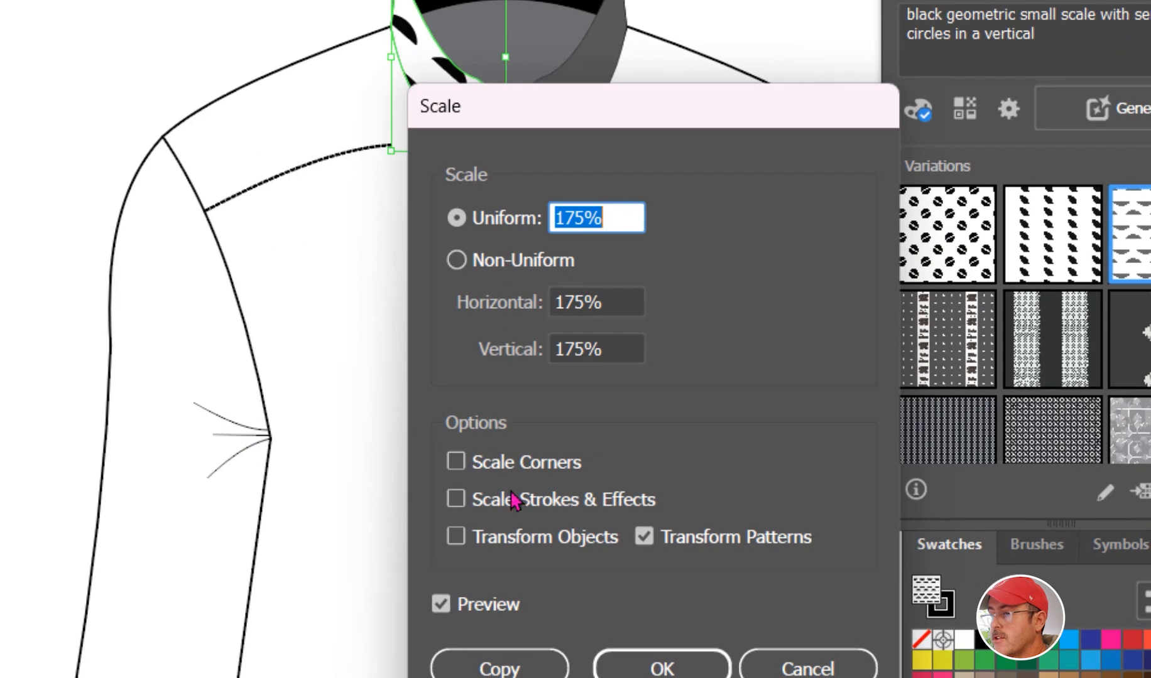
{"action": "left_click", "coordinate": [493, 559]}
{"action": "left_click", "coordinate": [457, 537]}
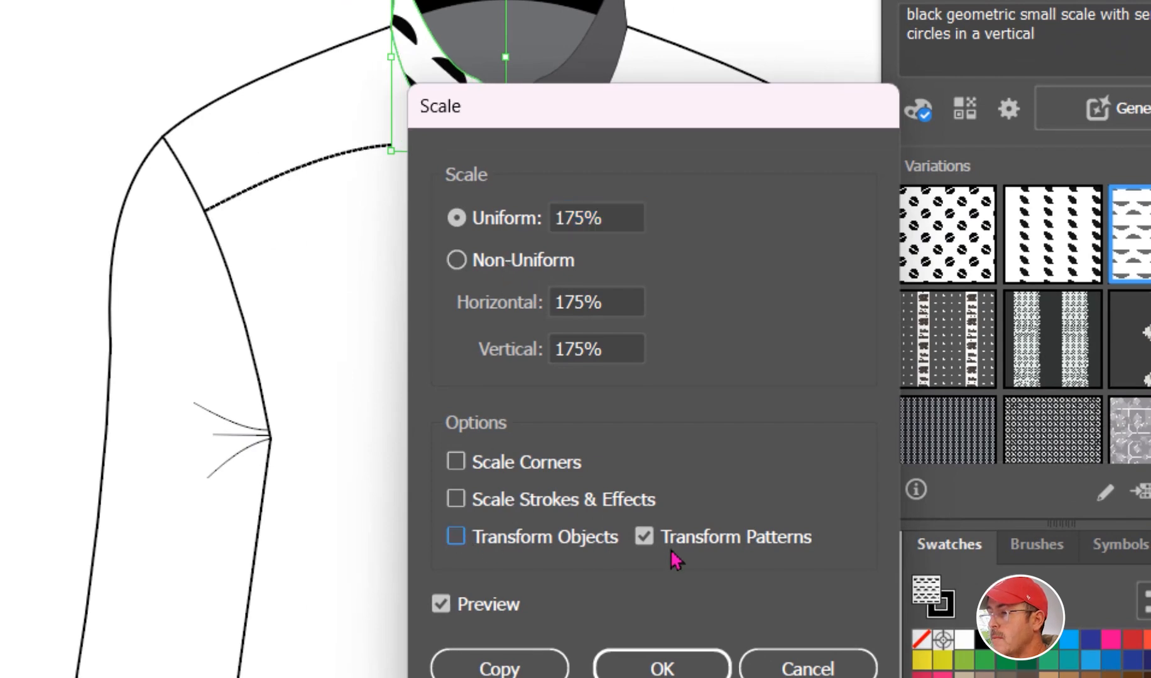
{"action": "left_click_drag", "start_coordinate": [606, 112], "coordinate": [1034, 56]}
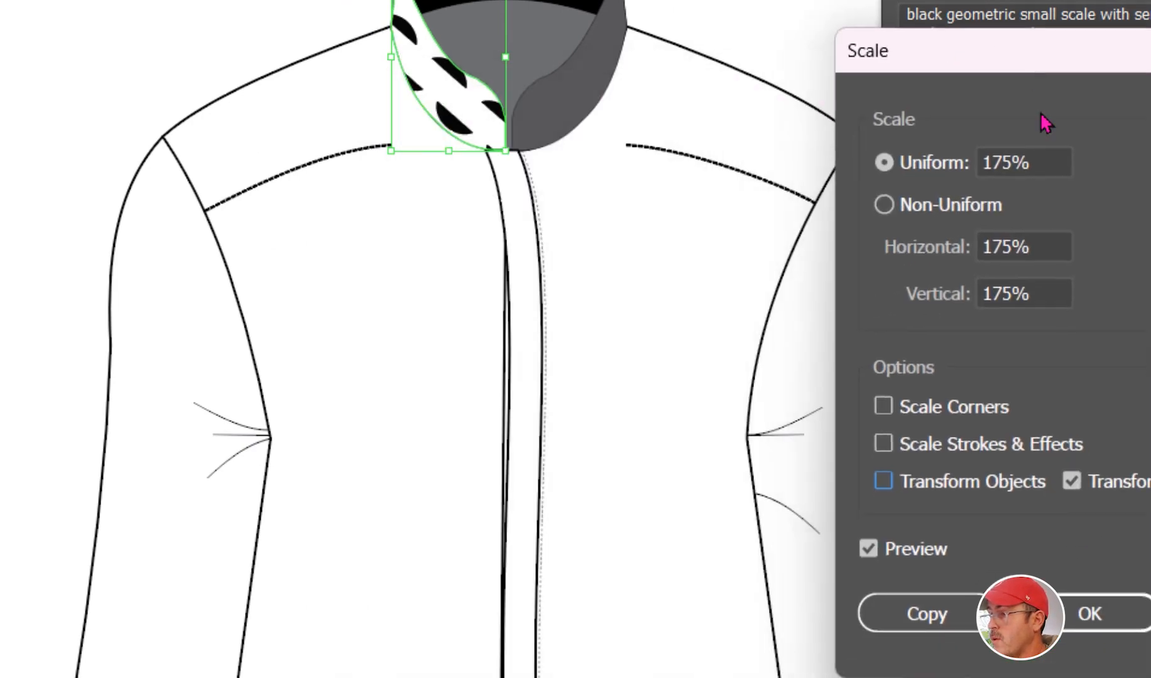
{"action": "left_click_drag", "start_coordinate": [1000, 164], "coordinate": [981, 164]}
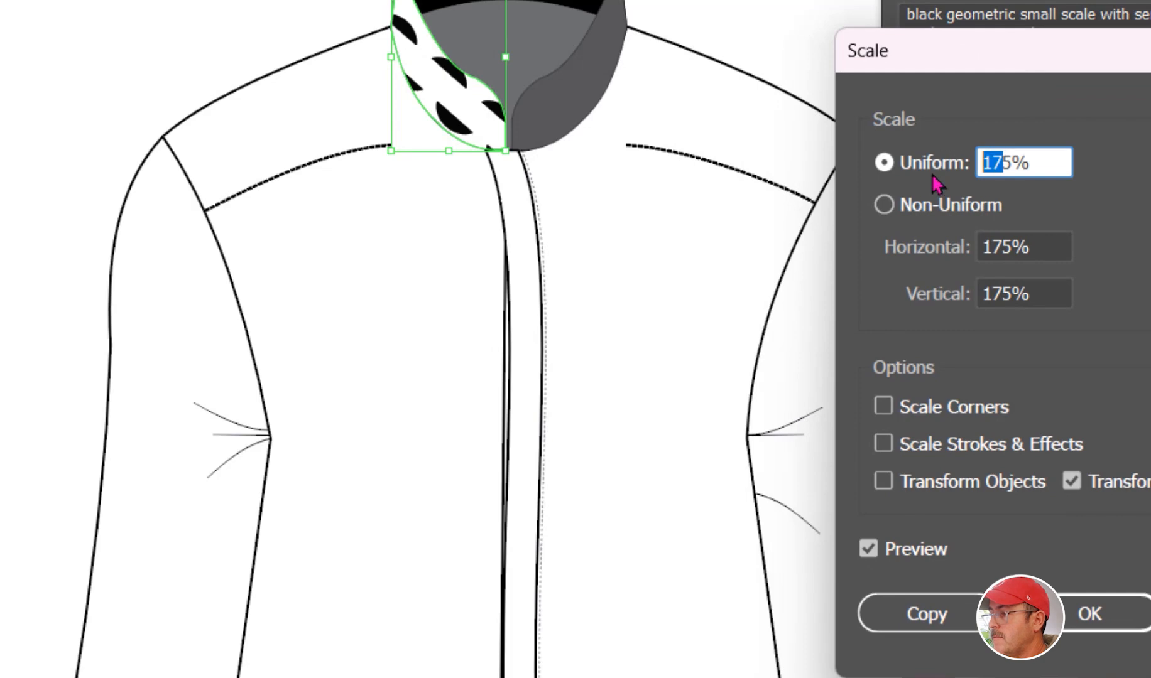
{"action": "type", "text": "65"}
{"action": "left_click", "coordinate": [1002, 162]}
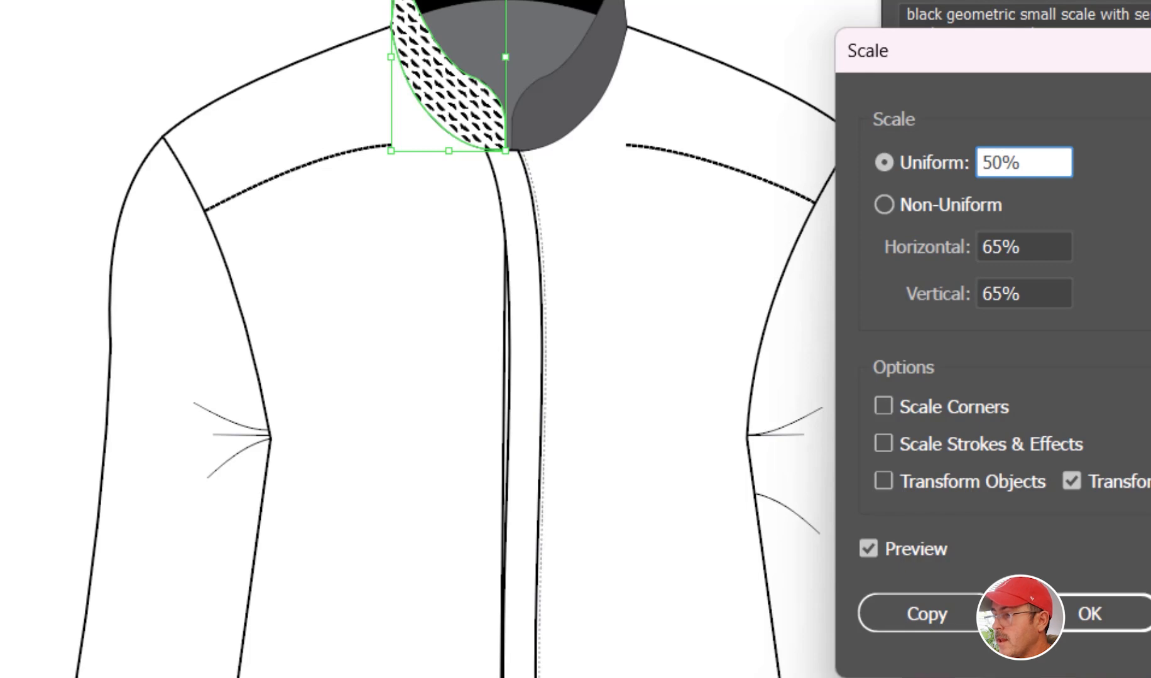
{"action": "type", "text": "50"}
{"action": "left_click", "coordinate": [1089, 613]}
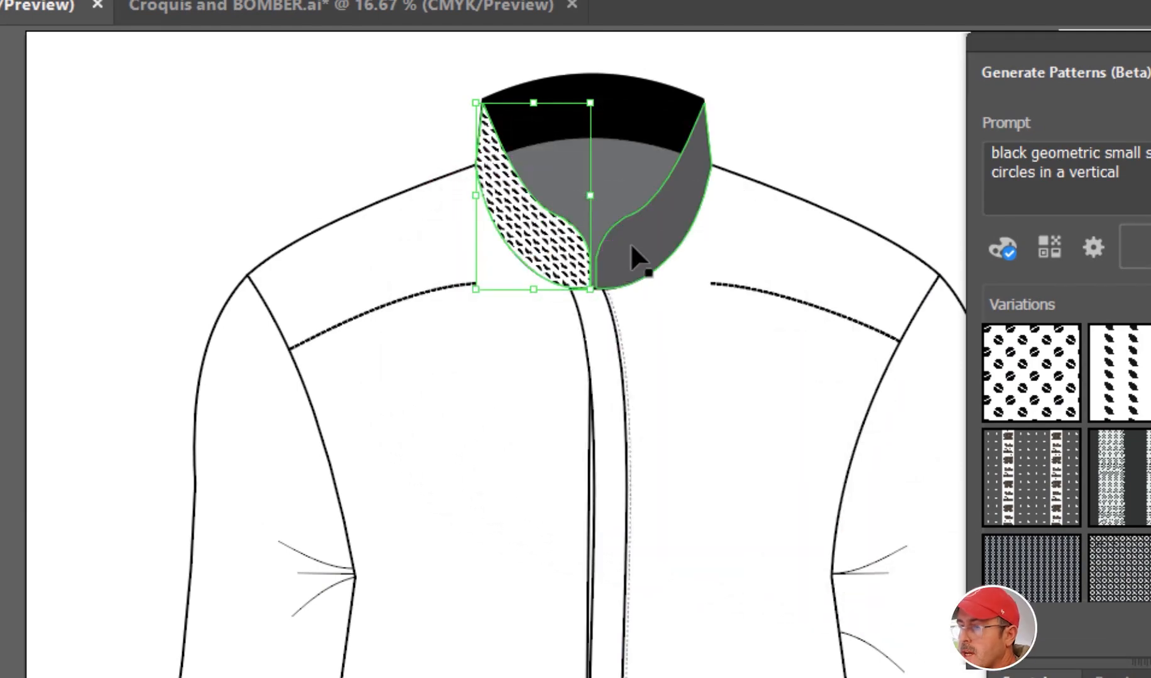
Step: Try the generated pattern swatches on the right collar piece and fill it with the horizontal semicircle rows
{"action": "left_click", "coordinate": [630, 243]}
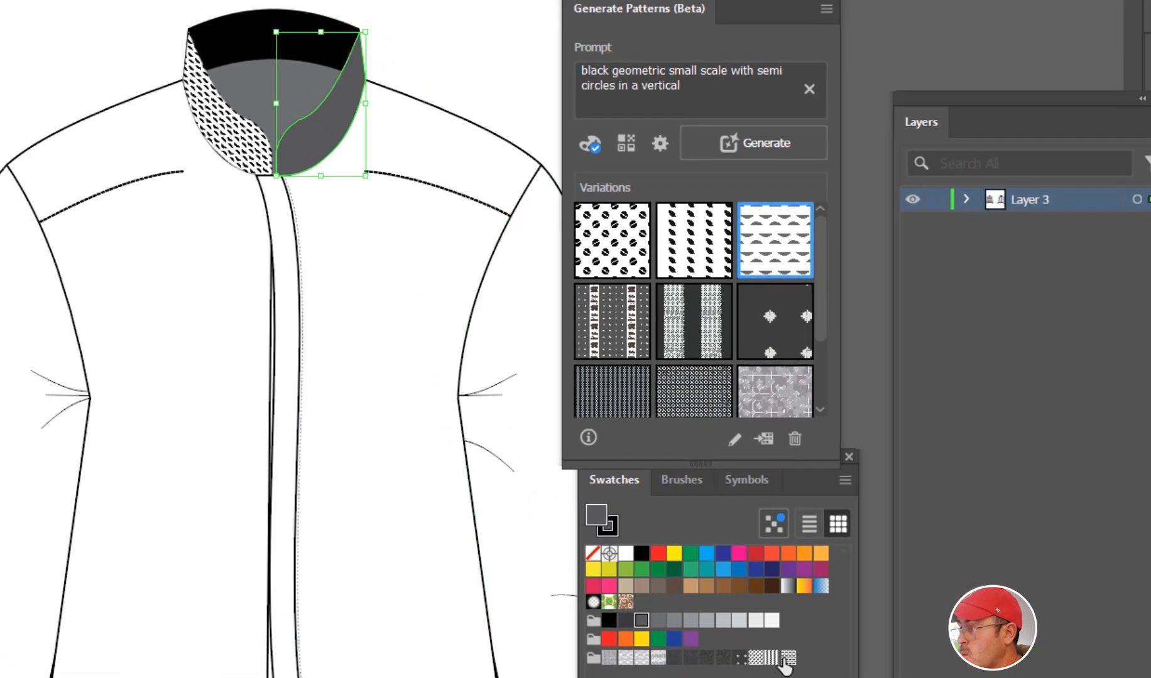
{"action": "left_click", "coordinate": [788, 658]}
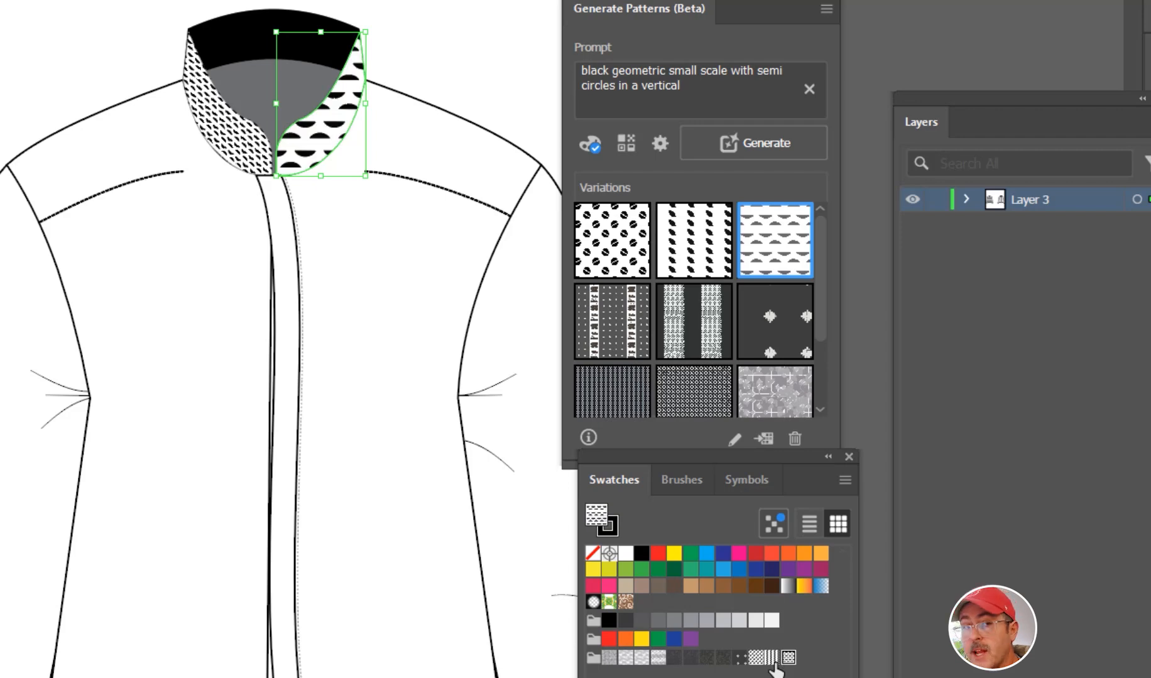
{"action": "left_click", "coordinate": [754, 658]}
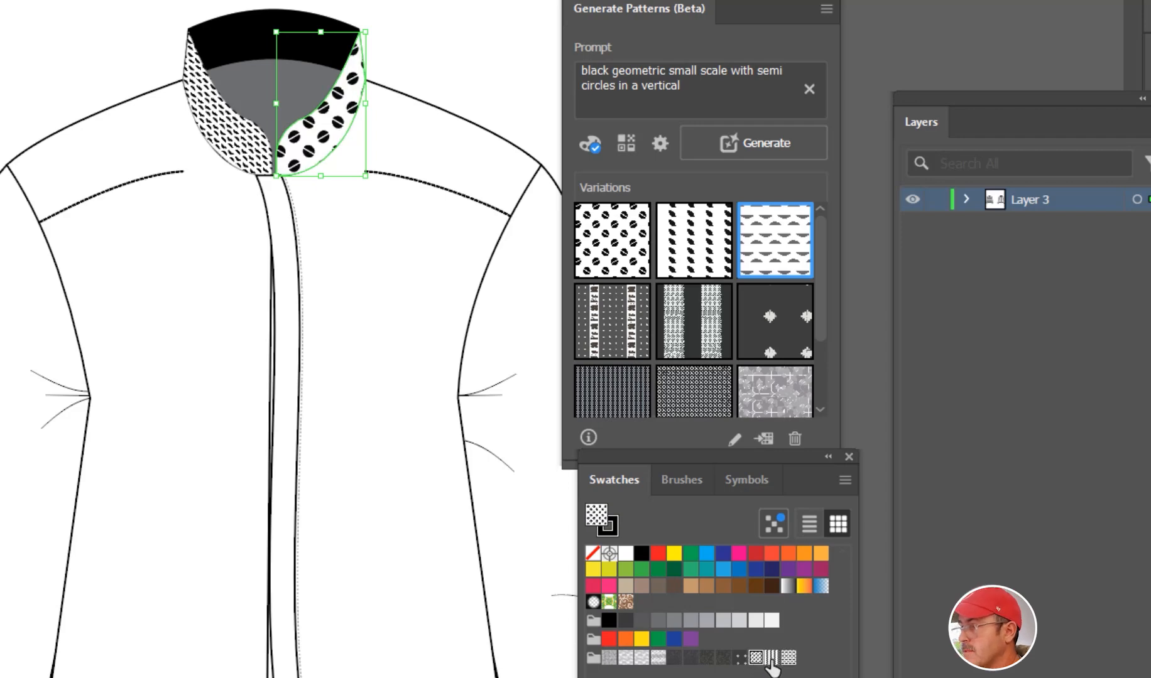
{"action": "left_click", "coordinate": [771, 658]}
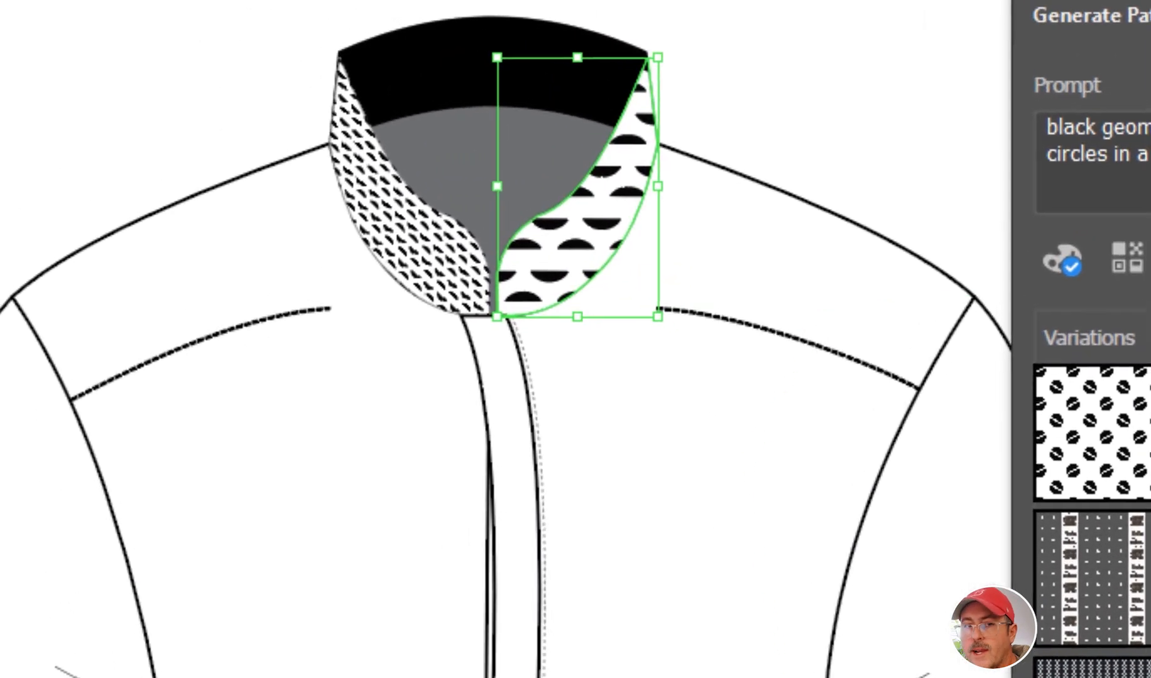
Step: Save the left collar piece's pattern fill as a new swatch and try that swatch on the right collar piece
{"action": "left_click", "coordinate": [408, 270]}
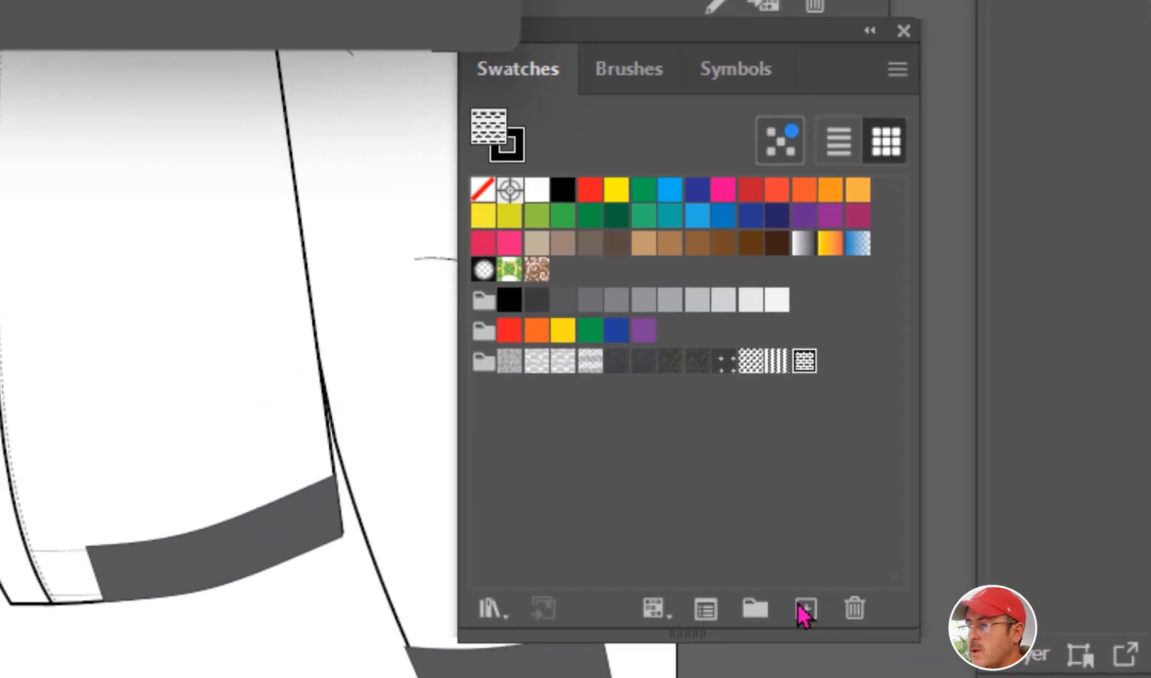
{"action": "left_click", "coordinate": [765, 600]}
{"action": "left_click", "coordinate": [487, 168]}
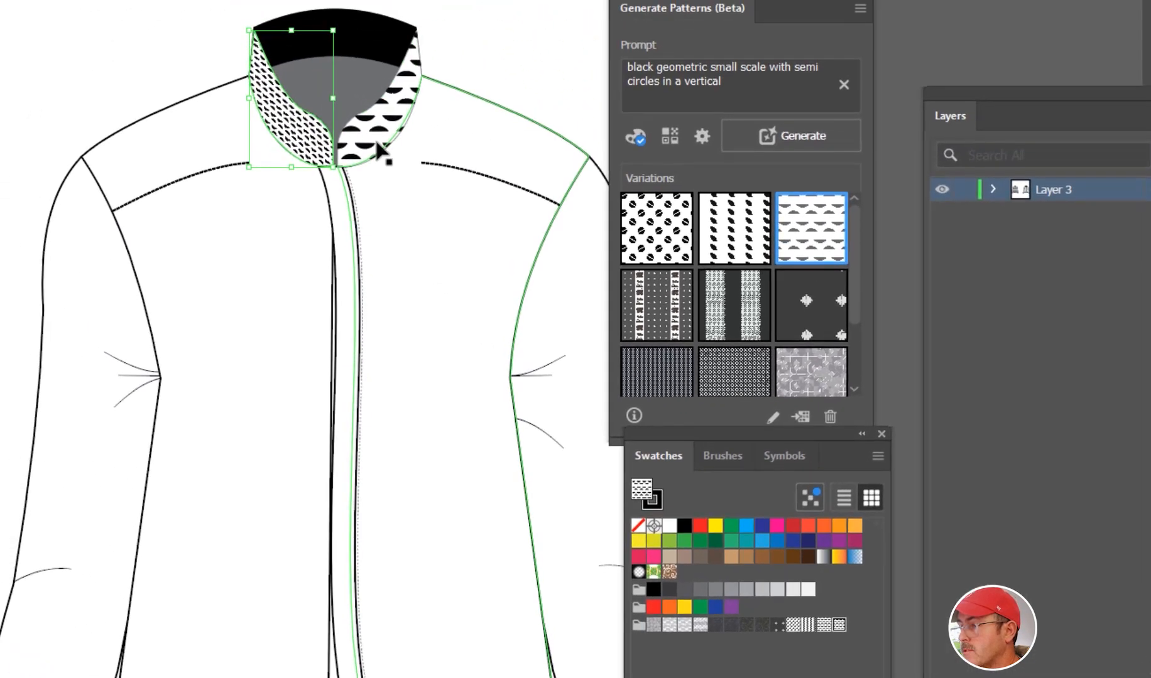
{"action": "left_click", "coordinate": [379, 144]}
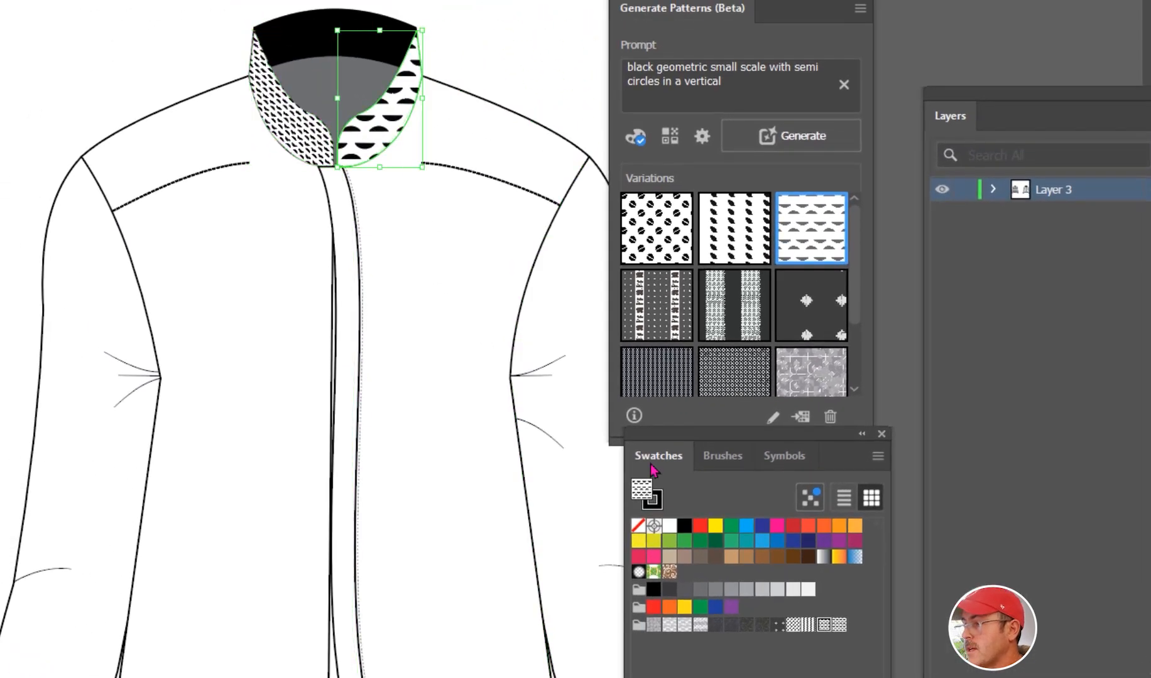
{"action": "left_click", "coordinate": [839, 626]}
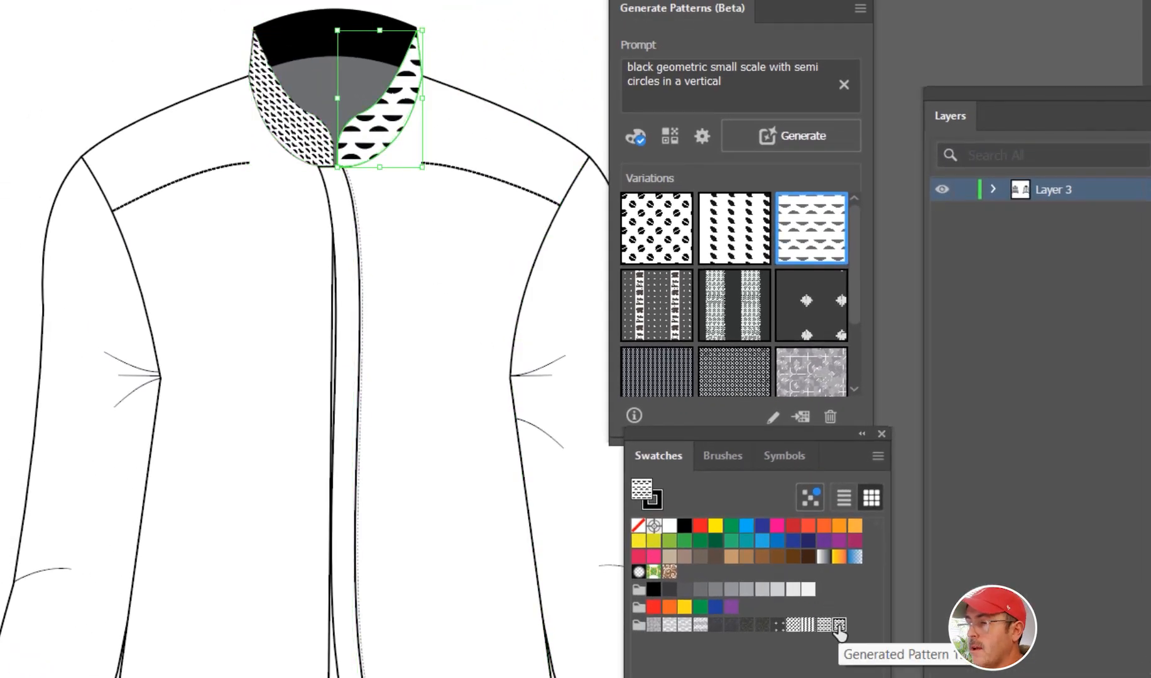
Step: Open the semicircle pattern swatch for editing to examine its repeating tile, and cancel the edit
{"action": "left_click", "coordinate": [839, 626]}
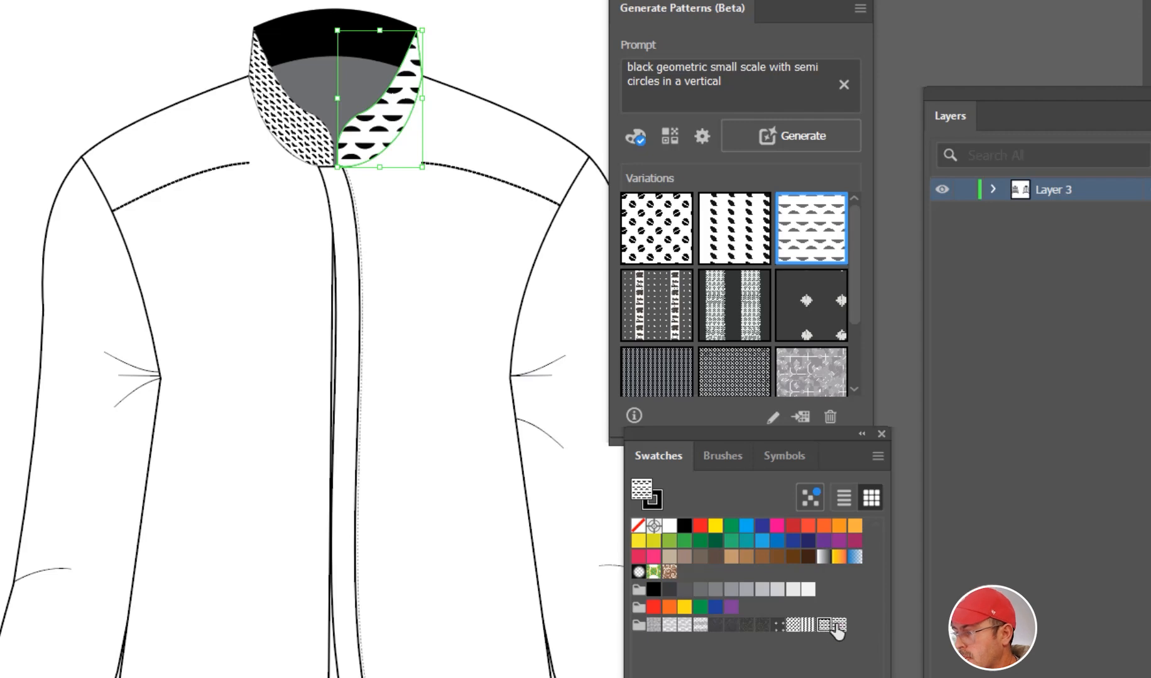
{"action": "left_click", "coordinate": [838, 626]}
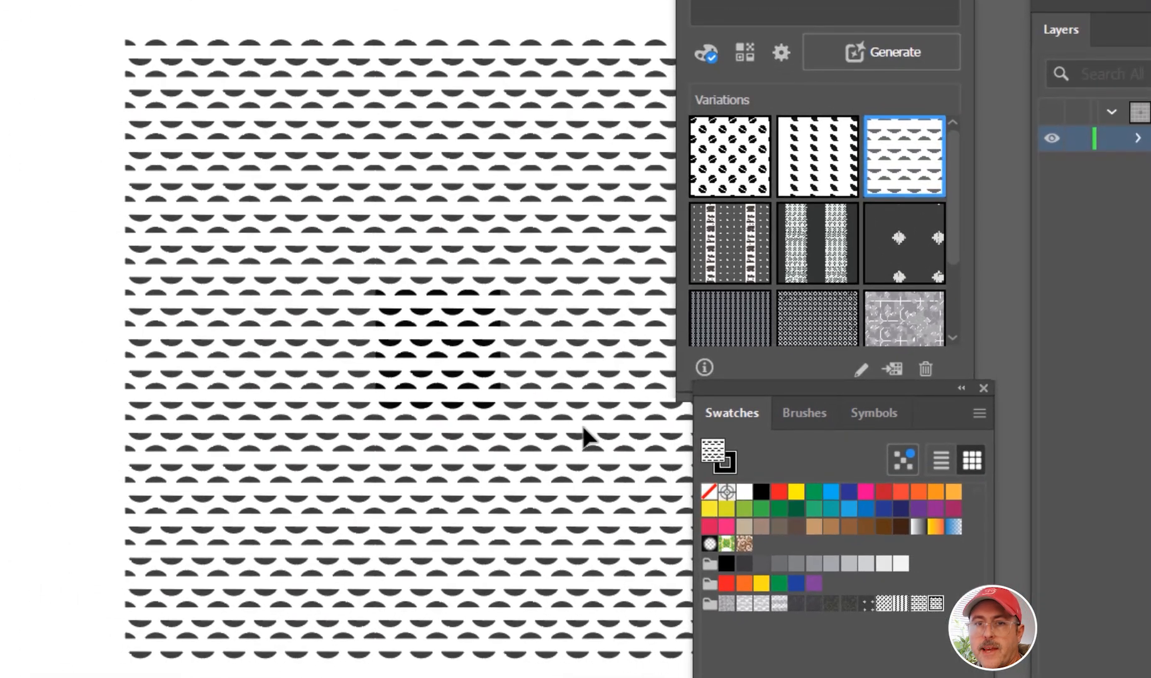
{"action": "left_click", "coordinate": [391, 324]}
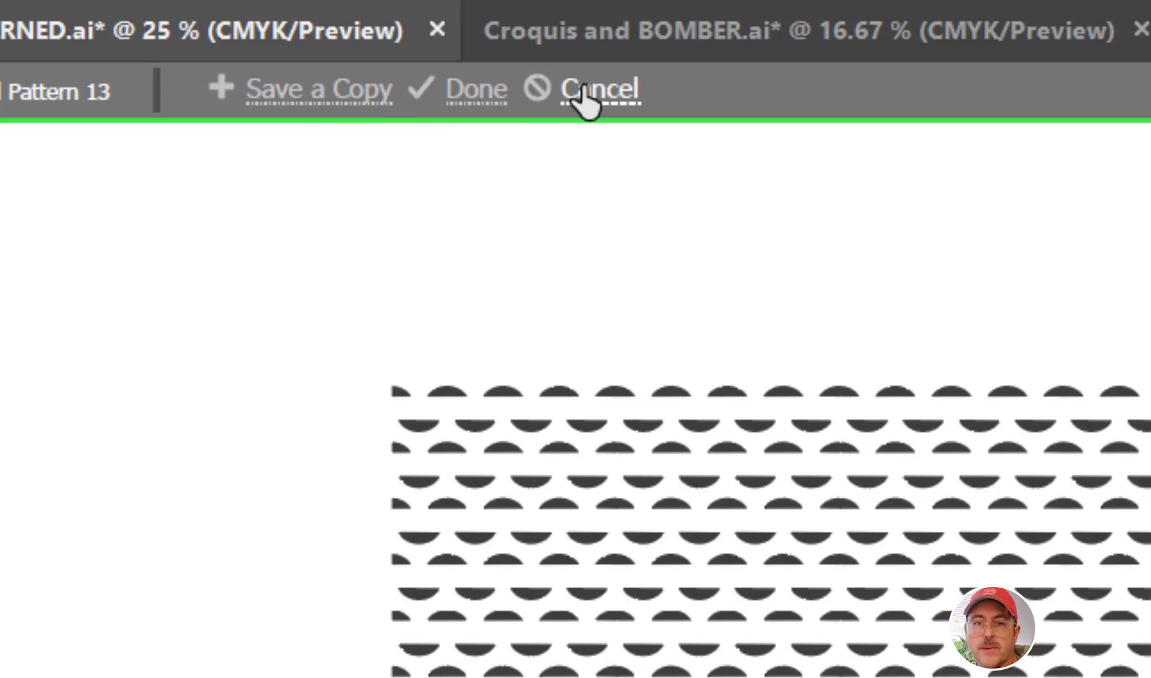
{"action": "left_click", "coordinate": [583, 91]}
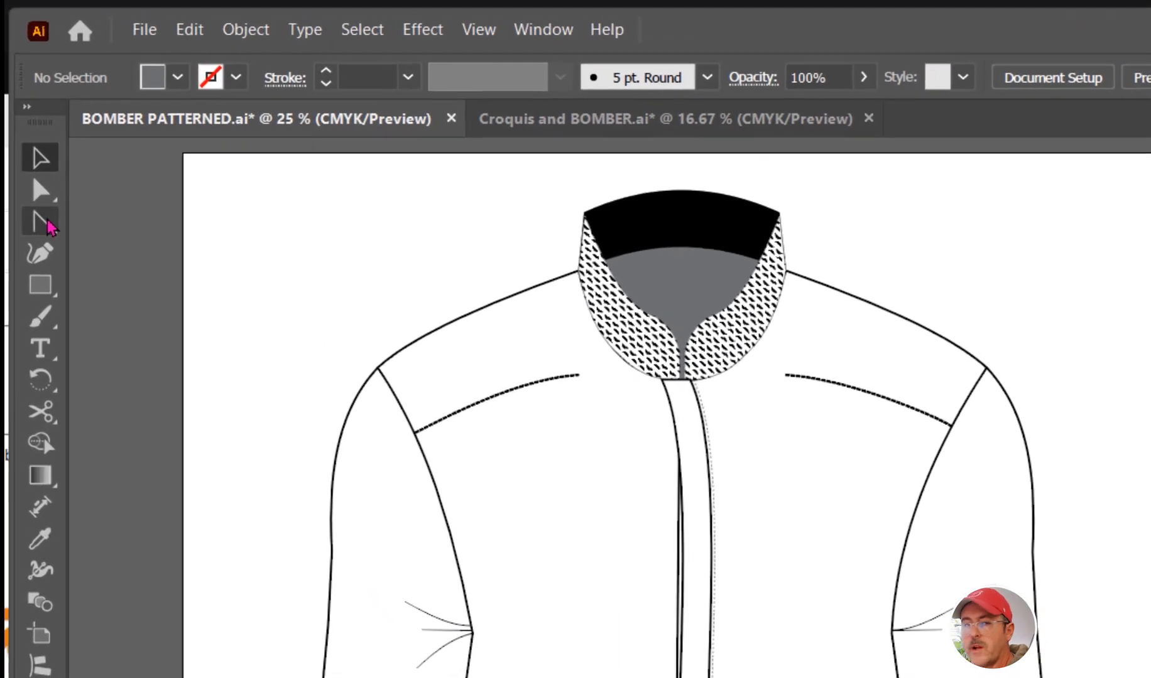
Step: Try to trace a yoke shape with the Pen tool on the left front, from armhole to placket, collar and shoulder point
{"action": "left_click_drag", "start_coordinate": [50, 226], "coordinate": [126, 226]}
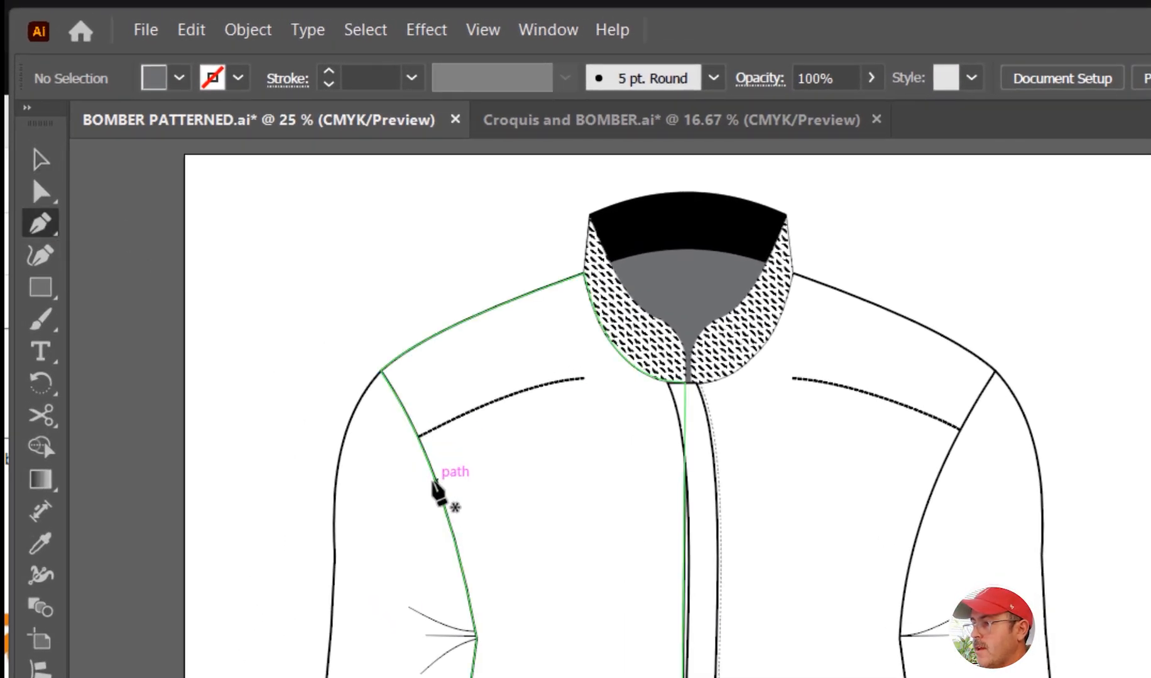
{"action": "scroll", "coordinate": [435, 489], "scroll_direction": "up", "scroll_amount": 5}
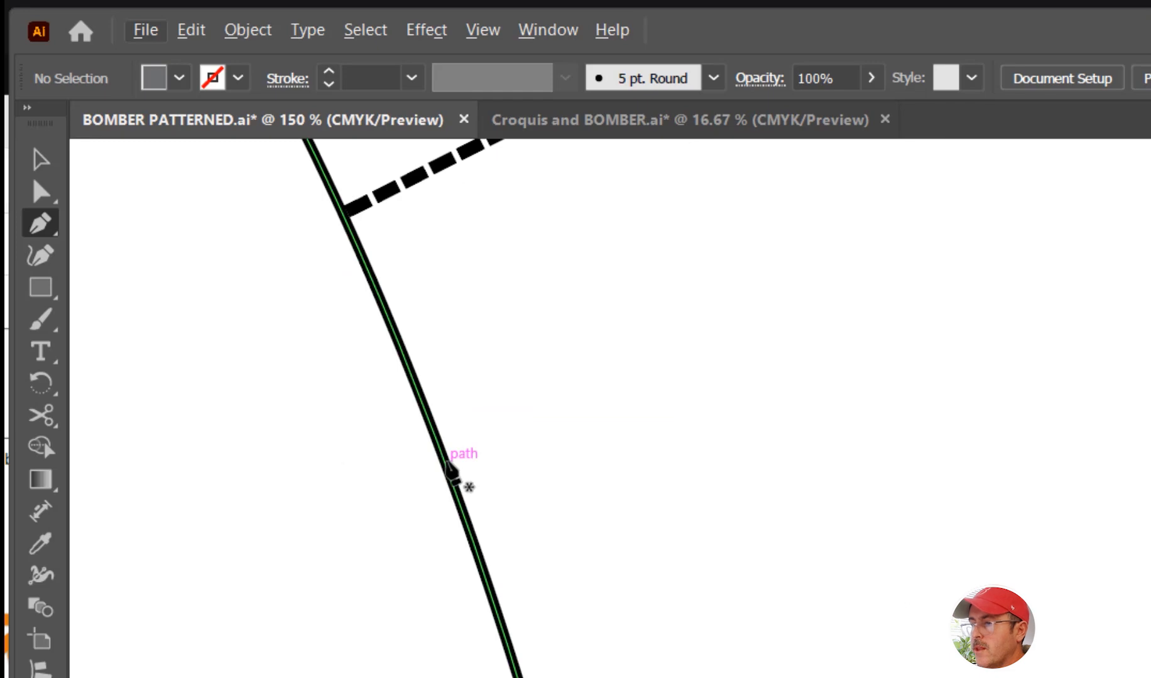
{"action": "left_click", "coordinate": [445, 463]}
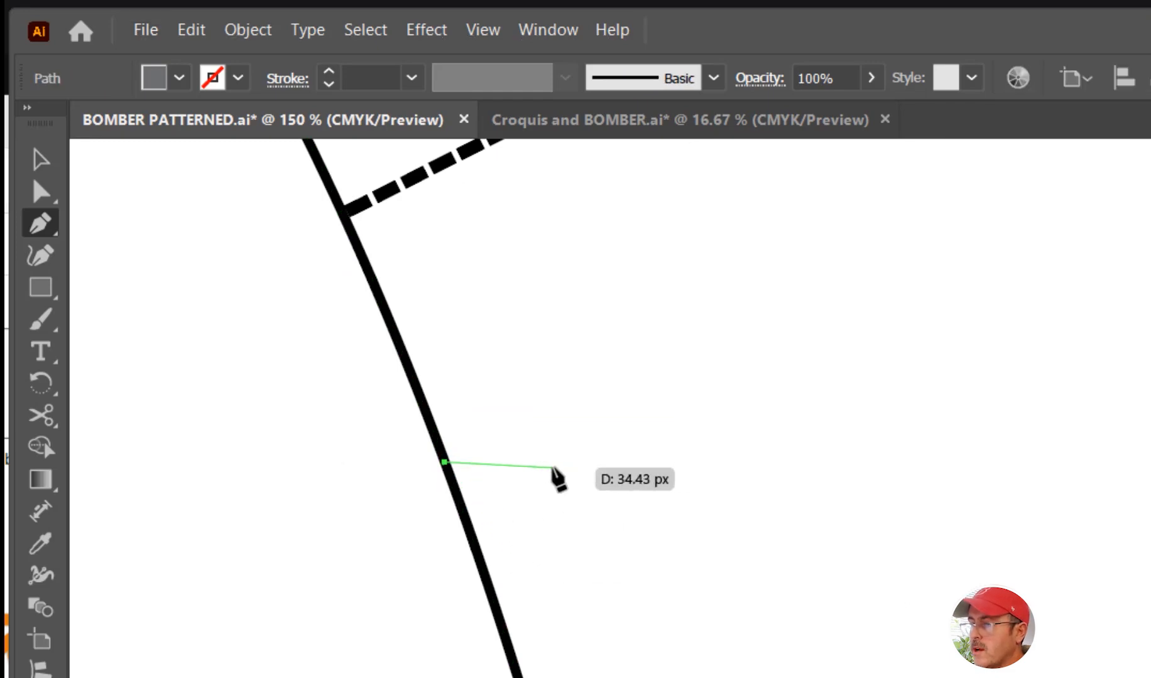
{"action": "scroll", "coordinate": [690, 540], "scroll_direction": "up", "scroll_amount": 5}
{"action": "left_click_drag", "start_coordinate": [704, 606], "coordinate": [376, 483]}
{"action": "scroll", "coordinate": [515, 610], "scroll_direction": "down", "scroll_amount": 5}
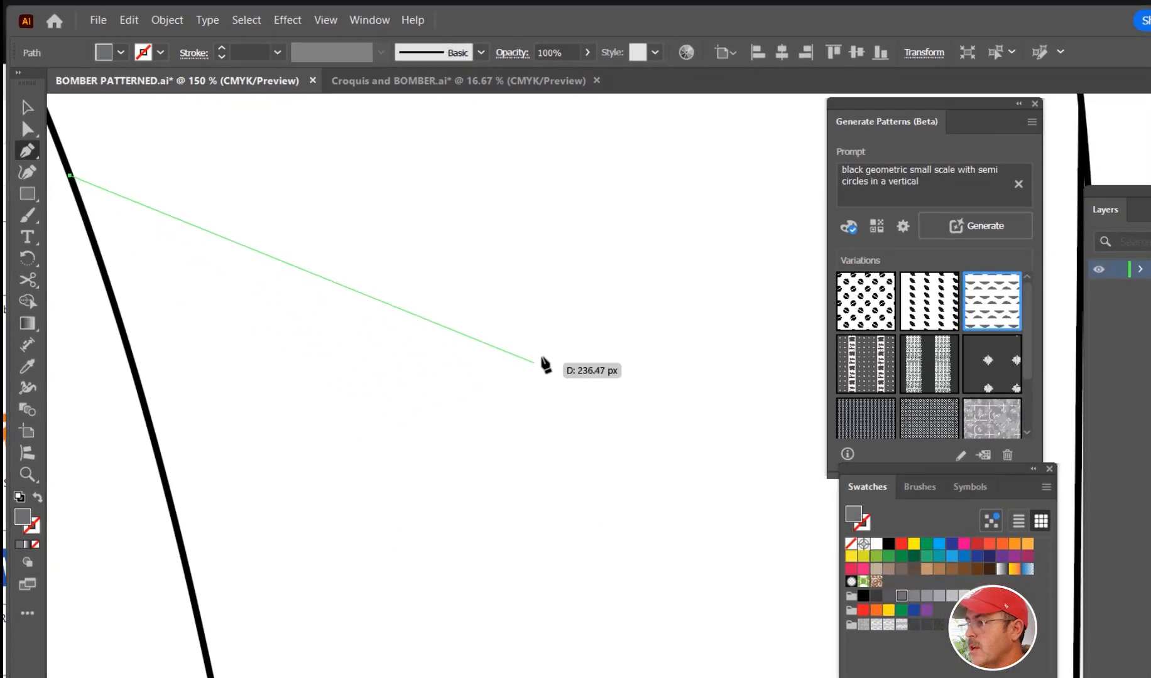
{"action": "scroll", "coordinate": [591, 336], "scroll_direction": "down", "scroll_amount": 5}
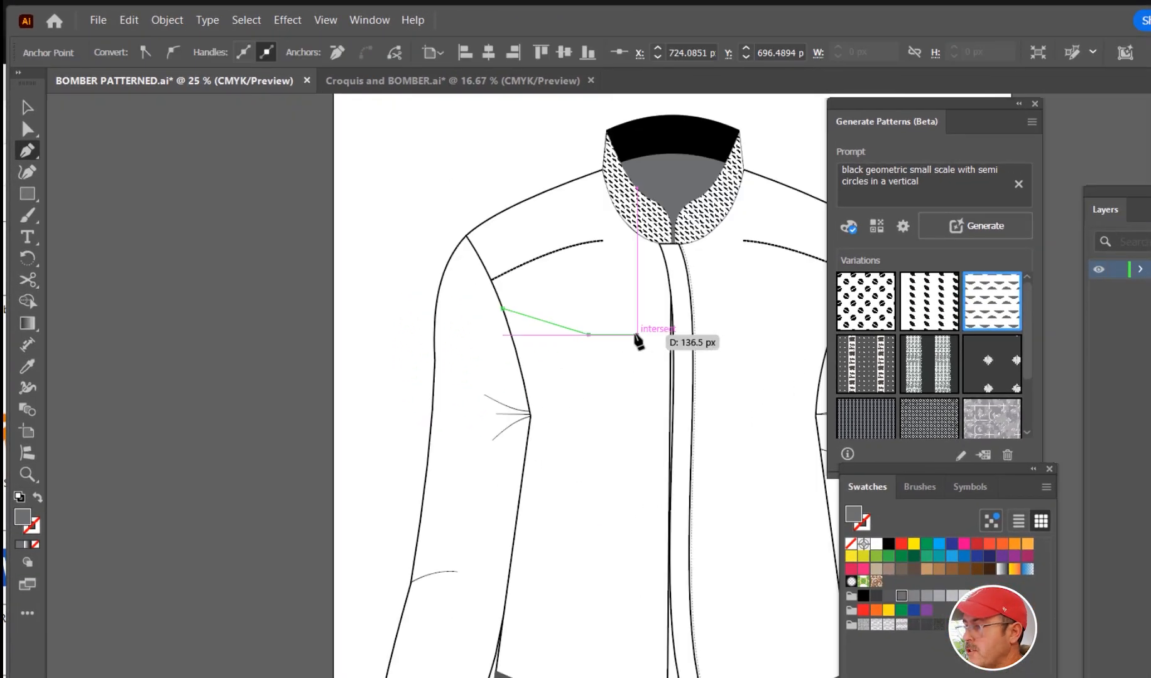
{"action": "left_click", "coordinate": [667, 340]}
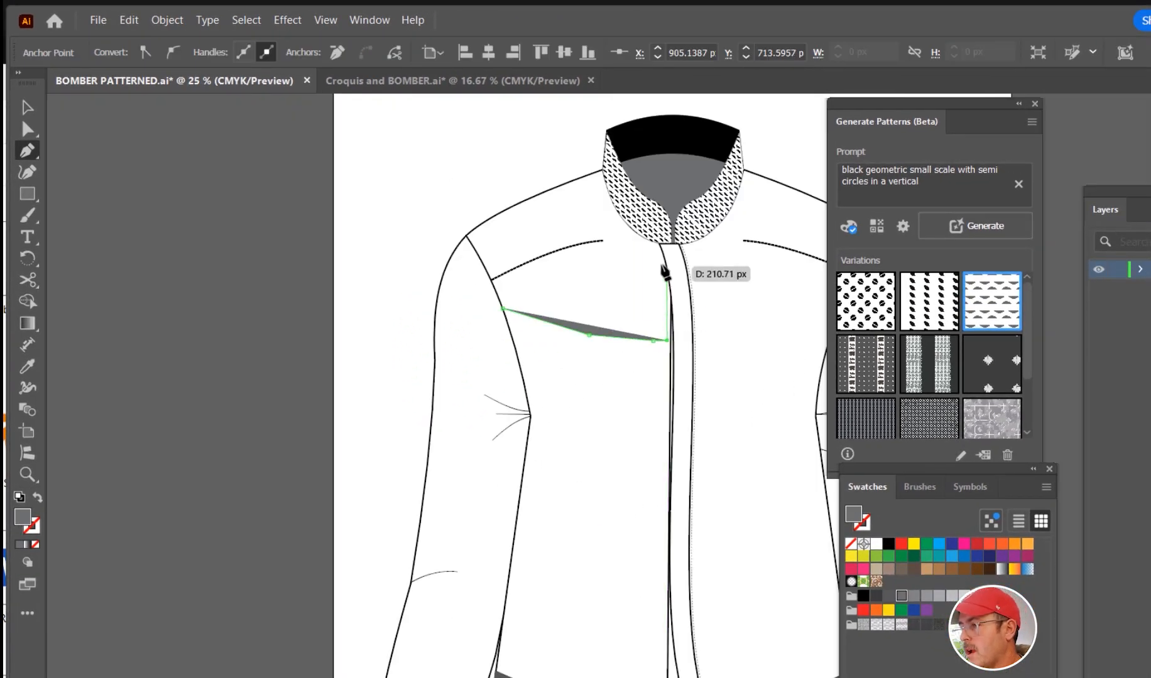
{"action": "left_click", "coordinate": [658, 242]}
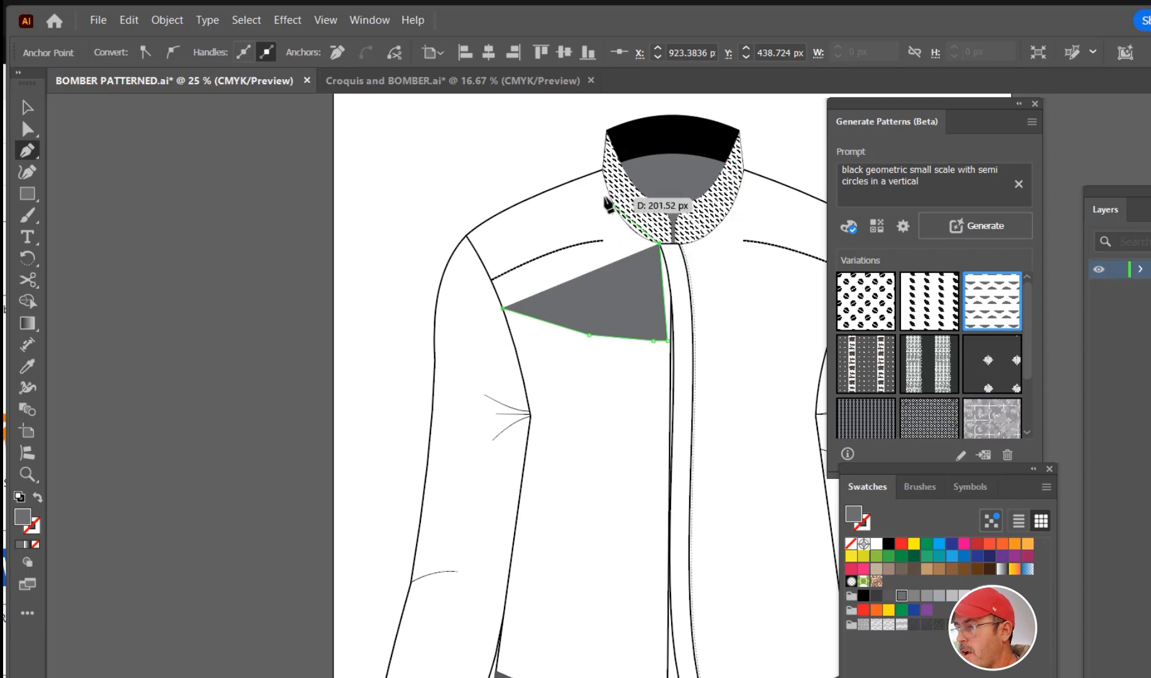
{"action": "left_click", "coordinate": [596, 178]}
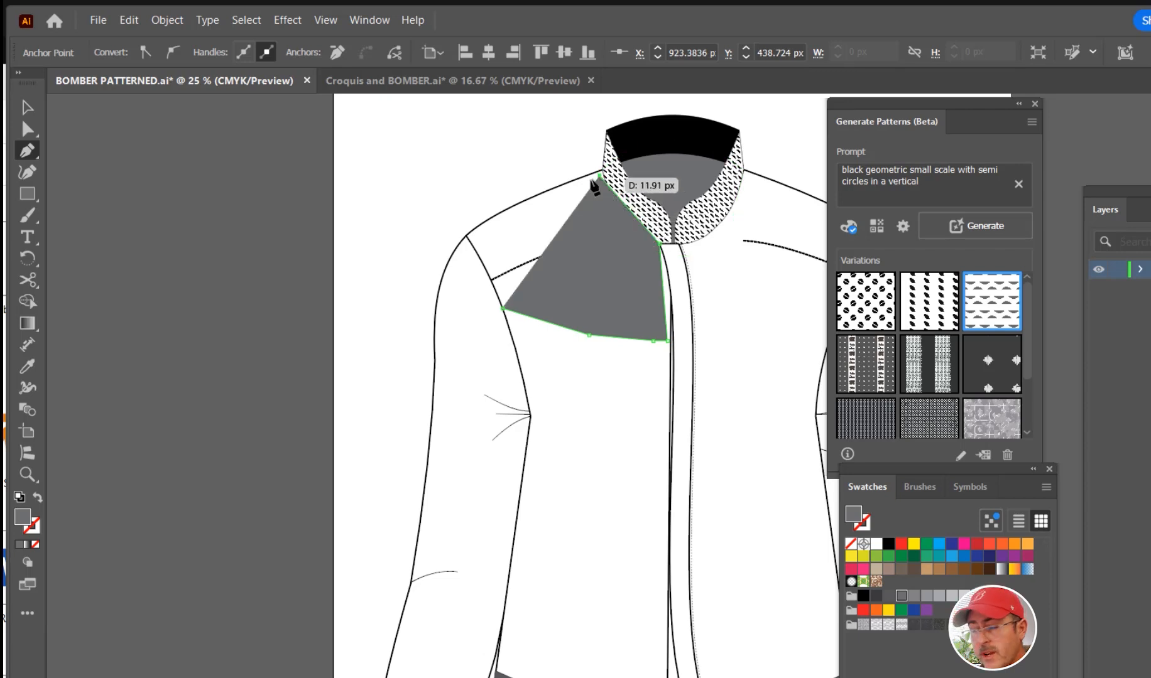
{"action": "left_click", "coordinate": [468, 231]}
Step: Undo all of the traced yoke shape on the left front
{"action": "key", "text": "ctrl+z"}
{"action": "key", "text": "ctrl+z"}
{"action": "key", "text": "ctrl+z"}
{"action": "key", "text": "ctrl+z"}
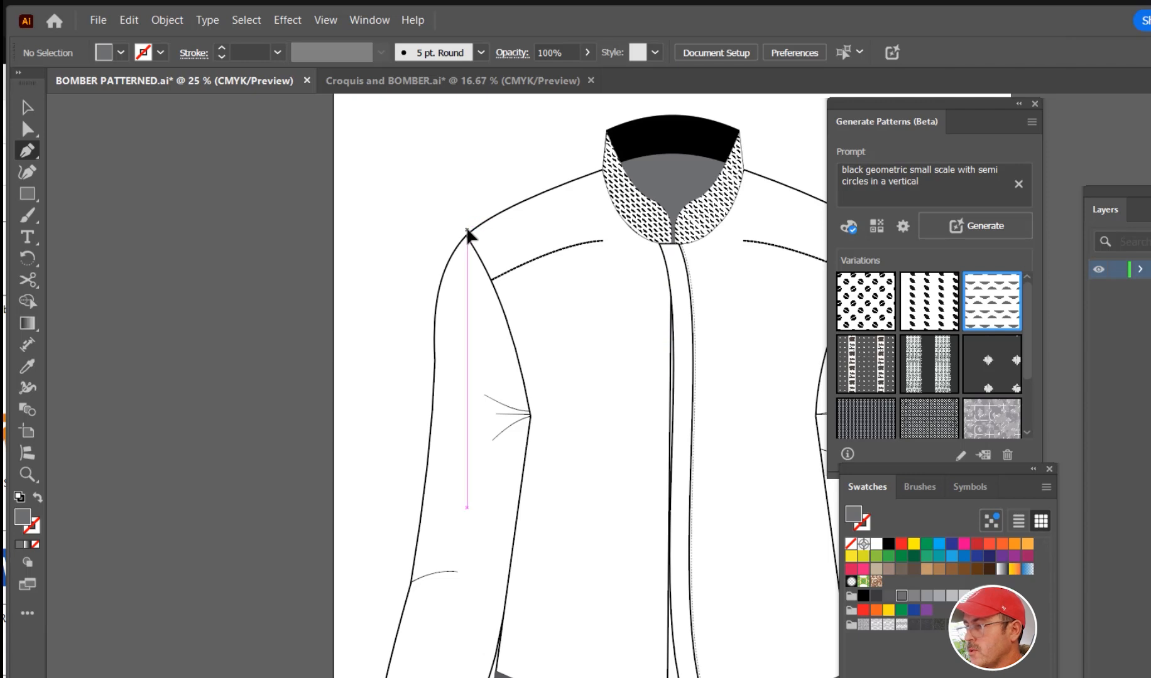
Step: Place a copy of the jacket's left front body panel outside the artboard, beside the jacket
{"action": "left_click", "coordinate": [591, 370]}
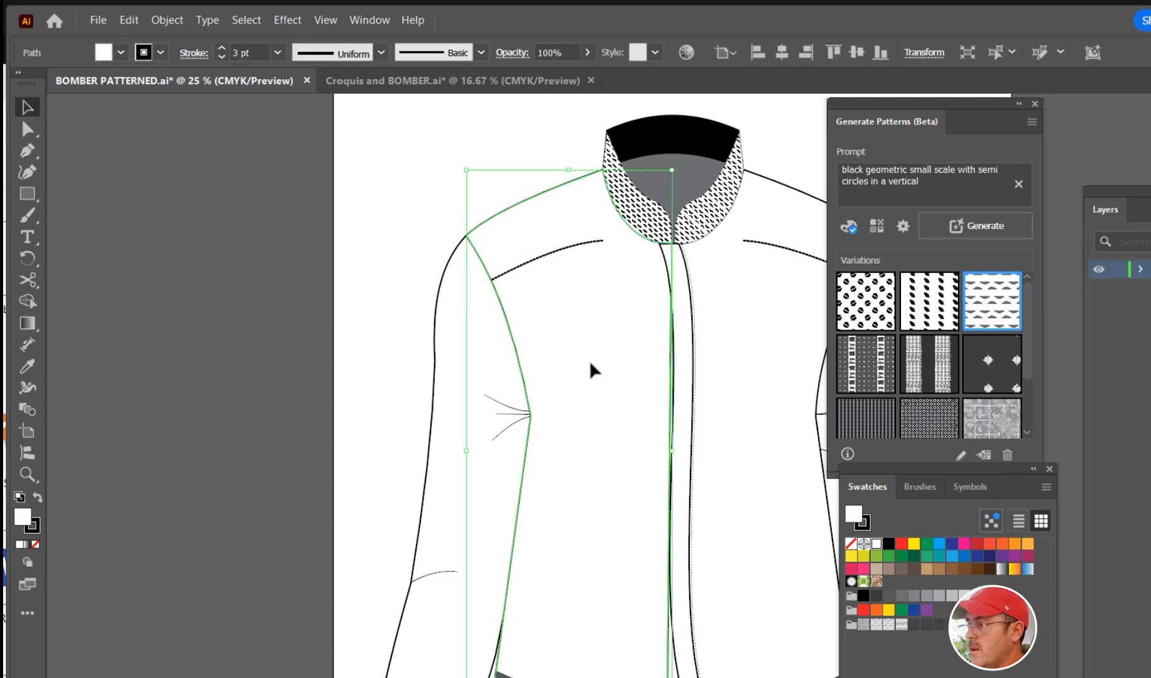
{"action": "left_click_drag", "start_coordinate": [591, 370], "coordinate": [226, 374]}
{"action": "left_click", "coordinate": [355, 399]}
{"action": "left_click_drag", "start_coordinate": [354, 398], "coordinate": [427, 383]}
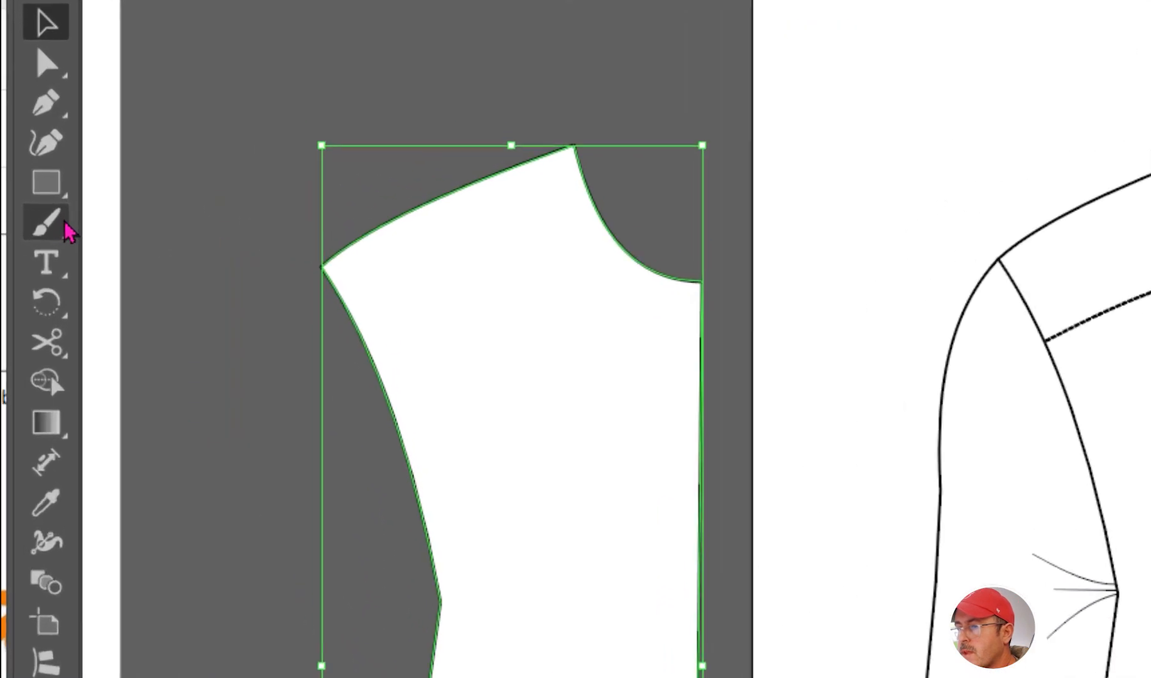
Step: Cut the copied panel with the Scissors tool at the armhole curve and the center front edge, and delete the lower part
{"action": "left_click_drag", "start_coordinate": [67, 360], "coordinate": [226, 368]}
{"action": "mouse_move", "coordinate": [73, 379]}
{"action": "left_mouse_down"}
{"action": "mouse_move", "coordinate": [221, 399]}
{"action": "mouse_move", "coordinate": [221, 422]}
{"action": "left_mouse_up"}
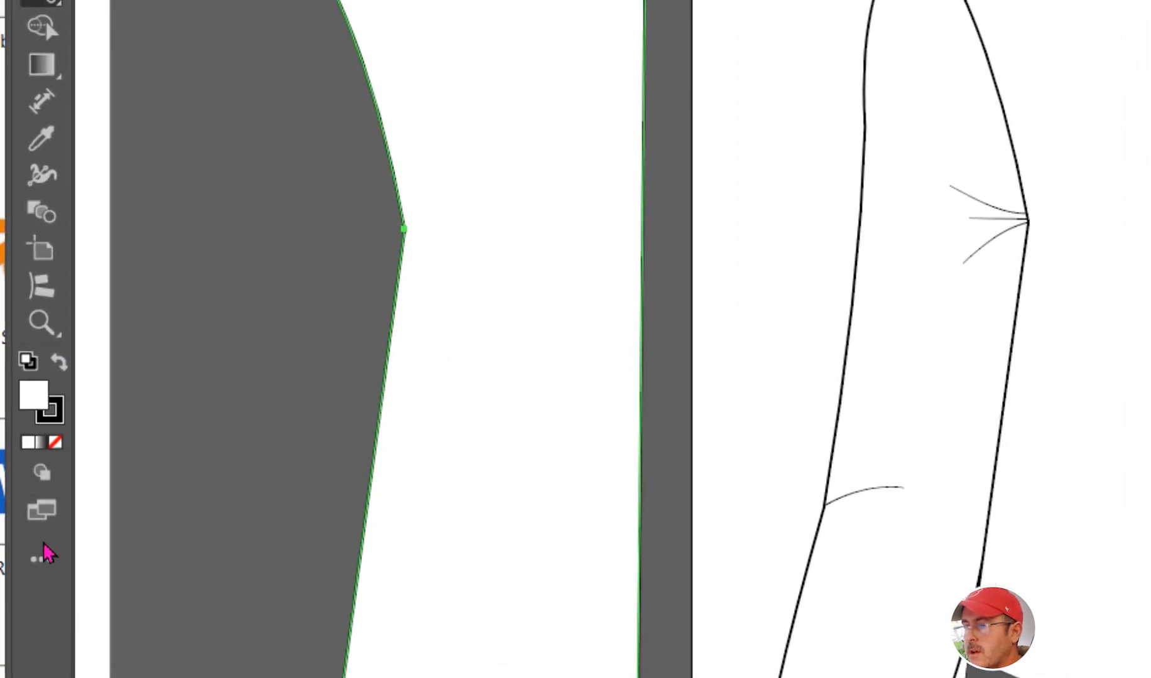
{"action": "left_click", "coordinate": [41, 560]}
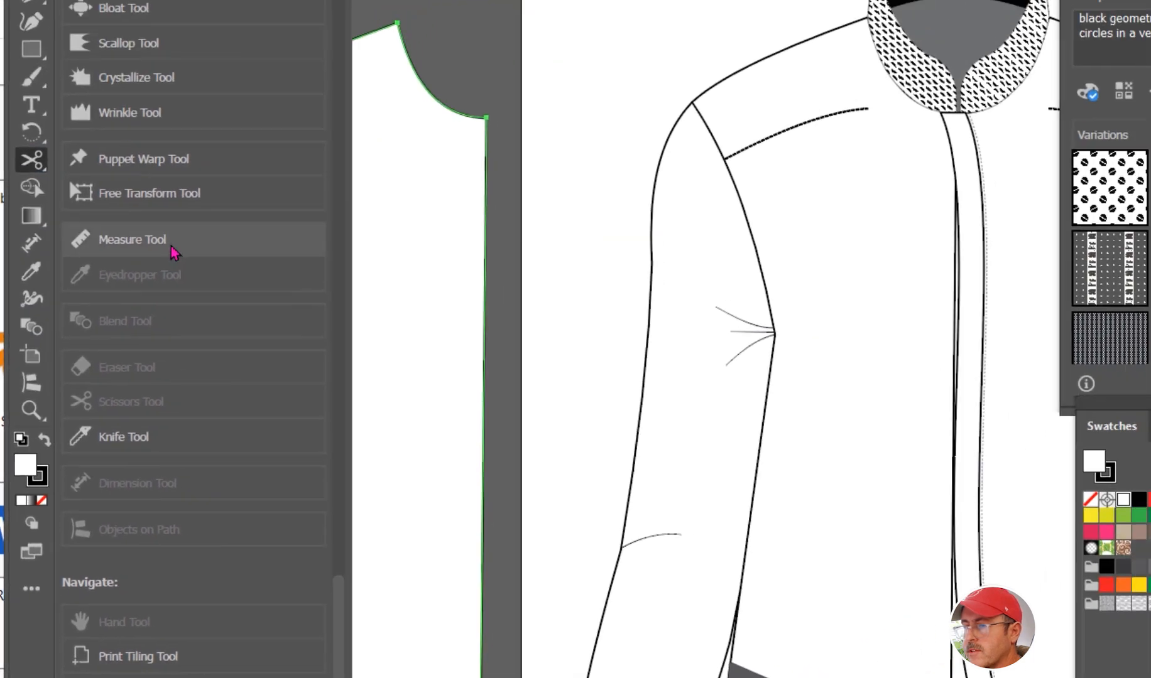
{"action": "scroll", "coordinate": [157, 357], "scroll_direction": "up", "scroll_amount": 15}
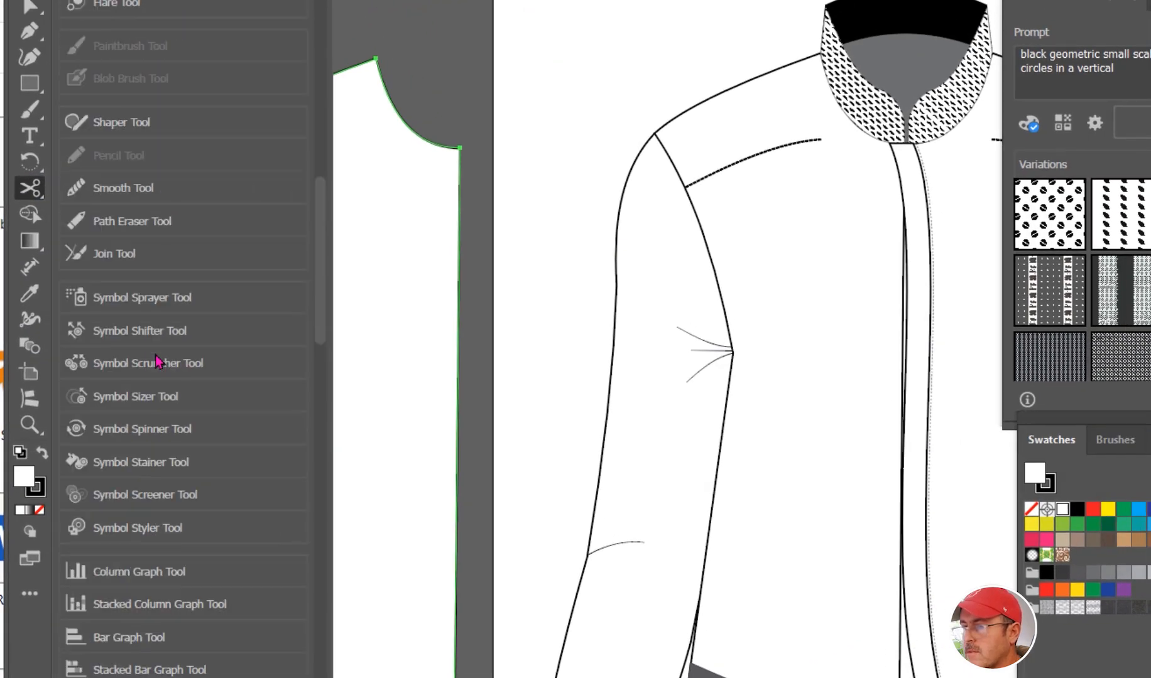
{"action": "scroll", "coordinate": [159, 362], "scroll_direction": "down", "scroll_amount": 8}
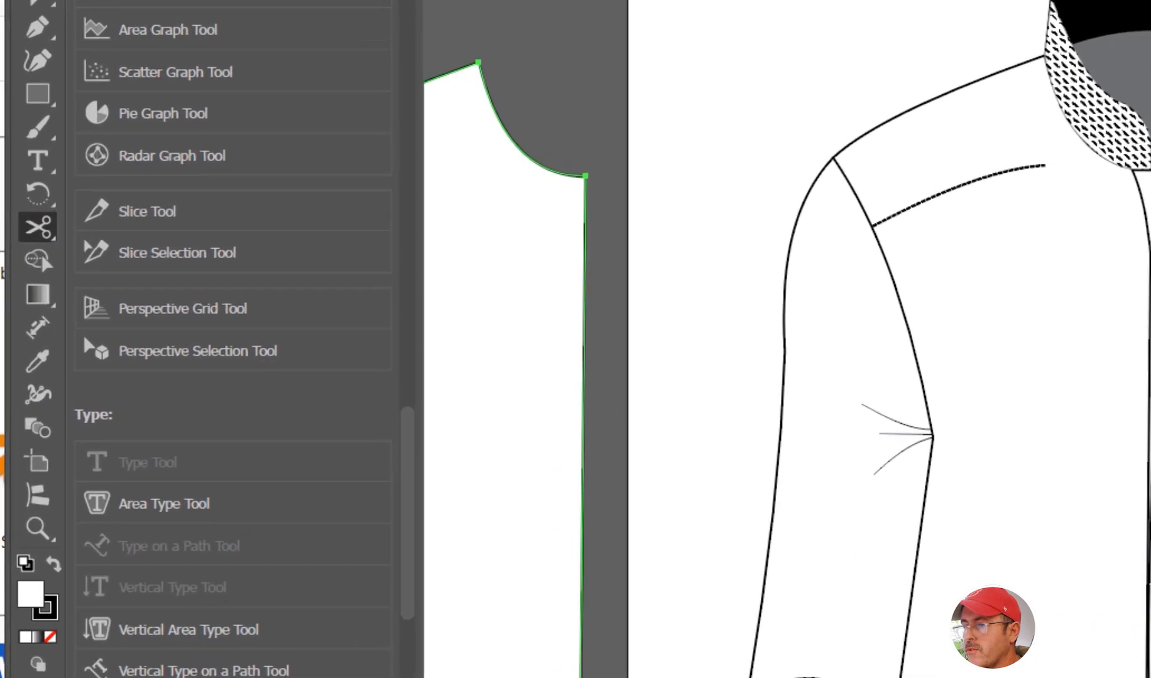
{"action": "left_click", "coordinate": [30, 593]}
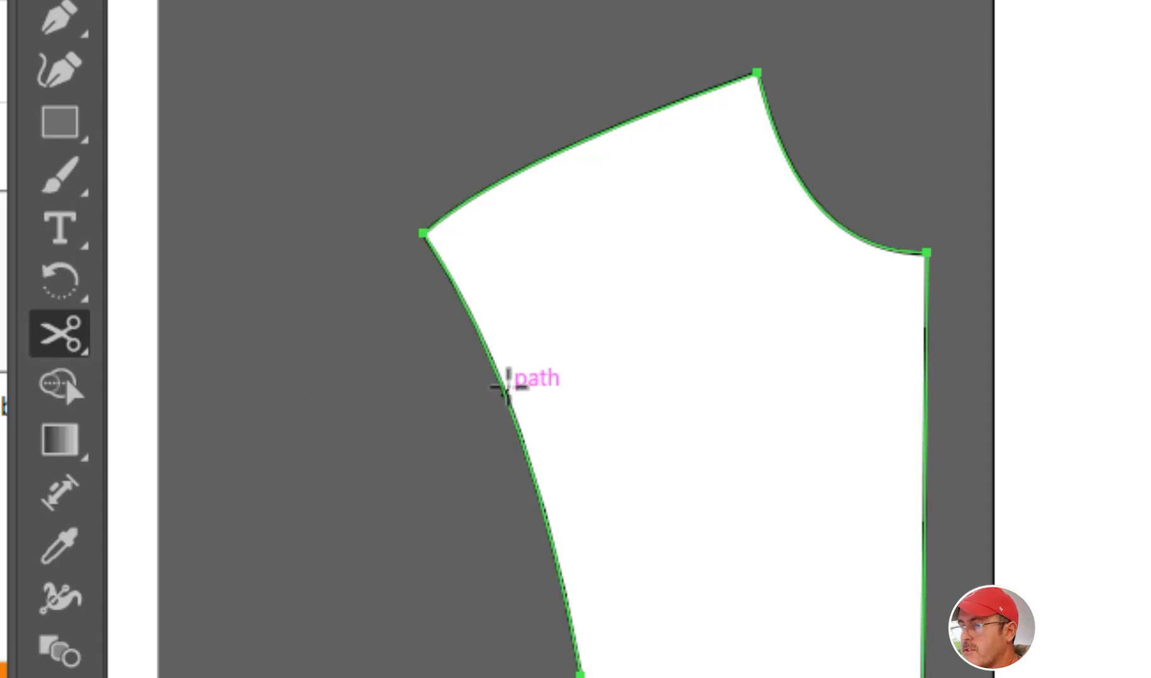
{"action": "left_click", "coordinate": [502, 382]}
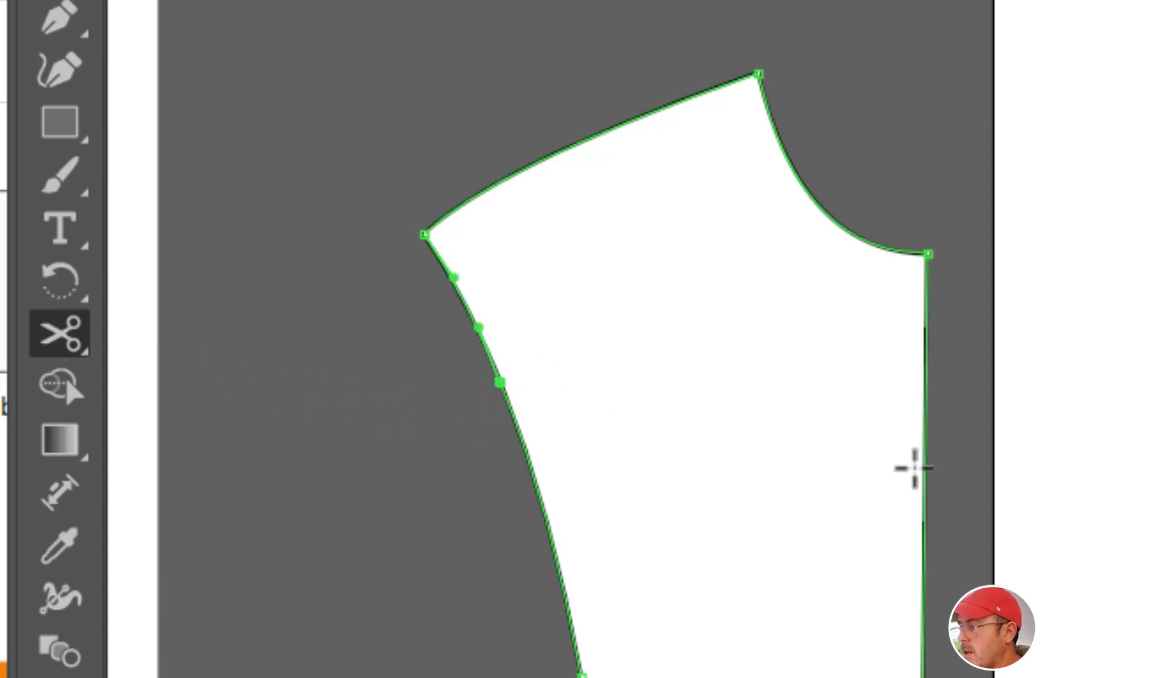
{"action": "left_click", "coordinate": [922, 472]}
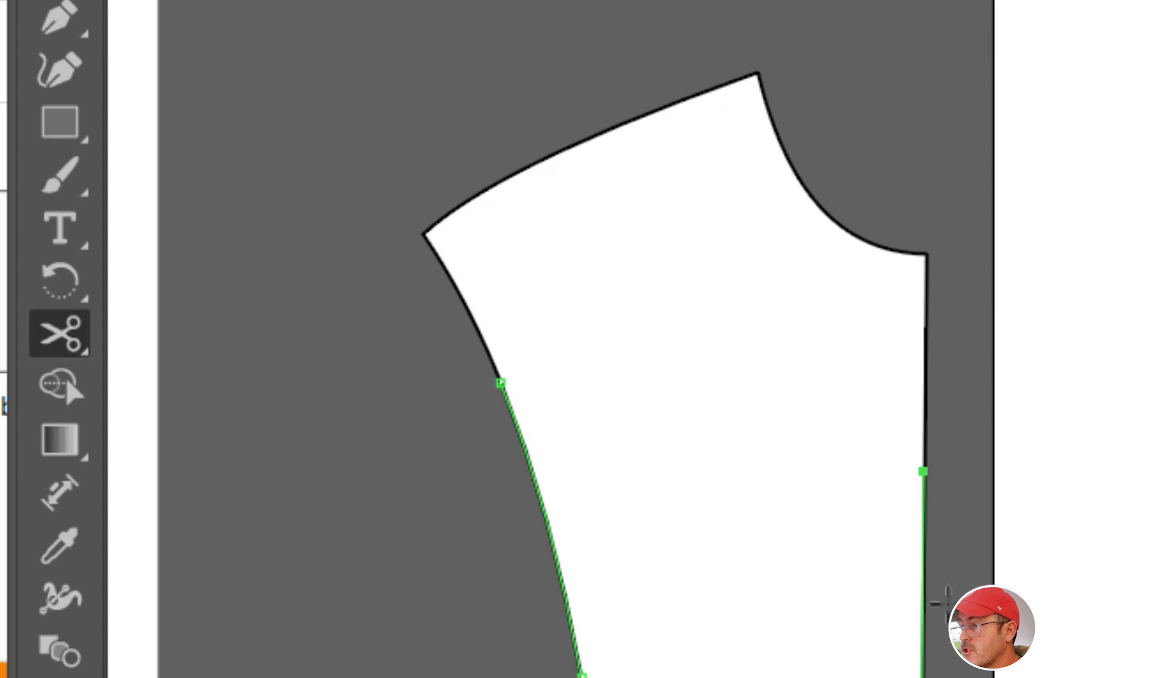
{"action": "key", "text": "v"}
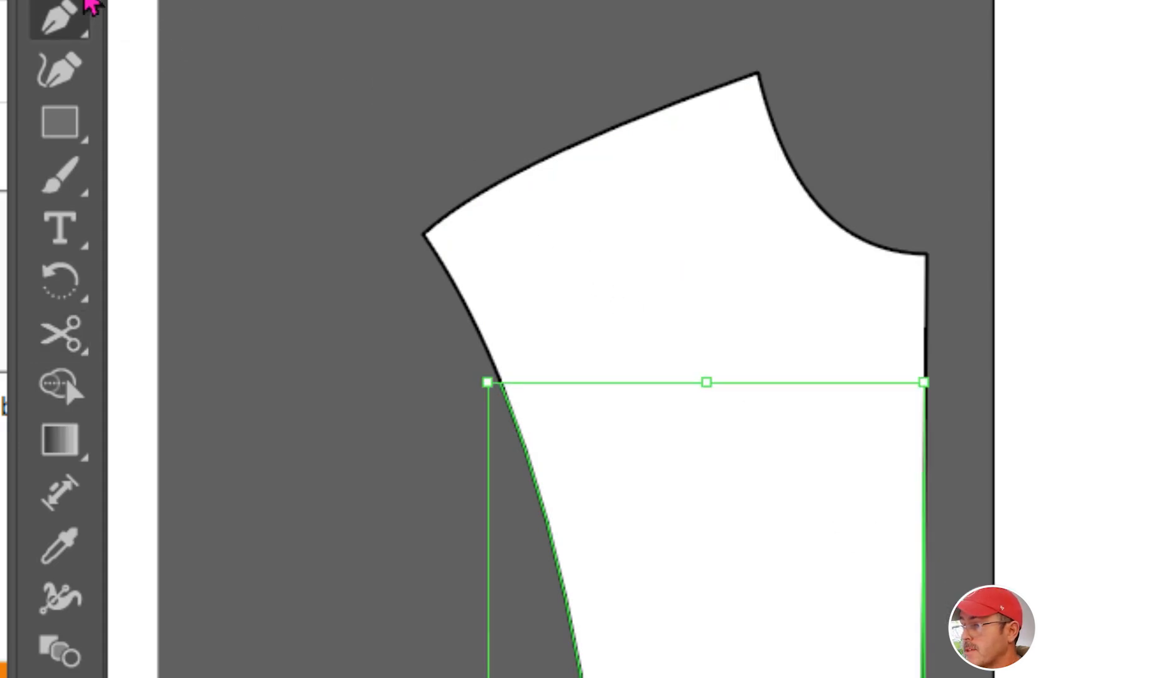
{"action": "key", "text": "Delete"}
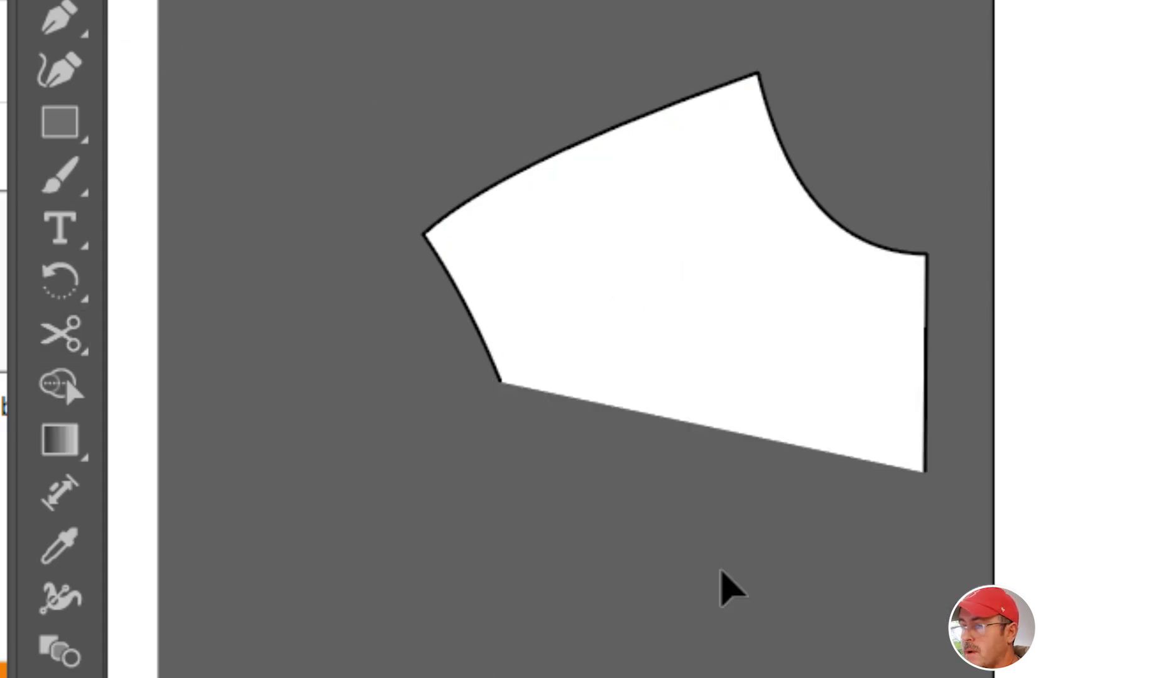
Step: Close the open bottom of the remaining yoke piece with a straight Pen segment between its two cut ends
{"action": "left_click", "coordinate": [716, 339]}
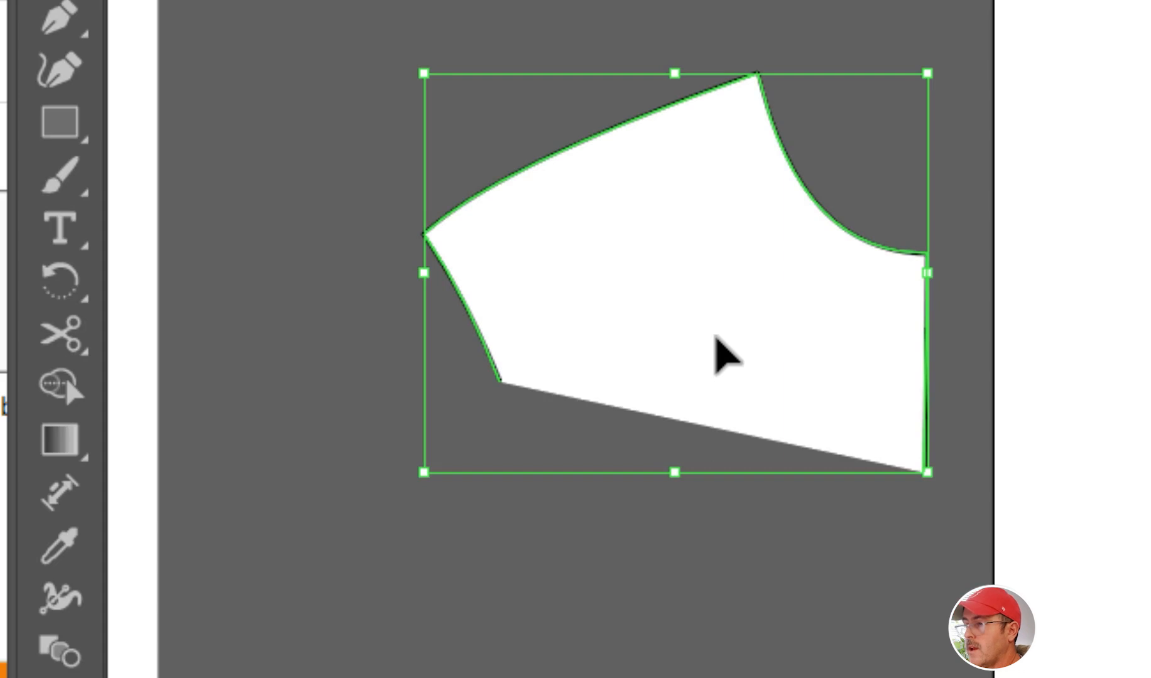
{"action": "key", "text": "p"}
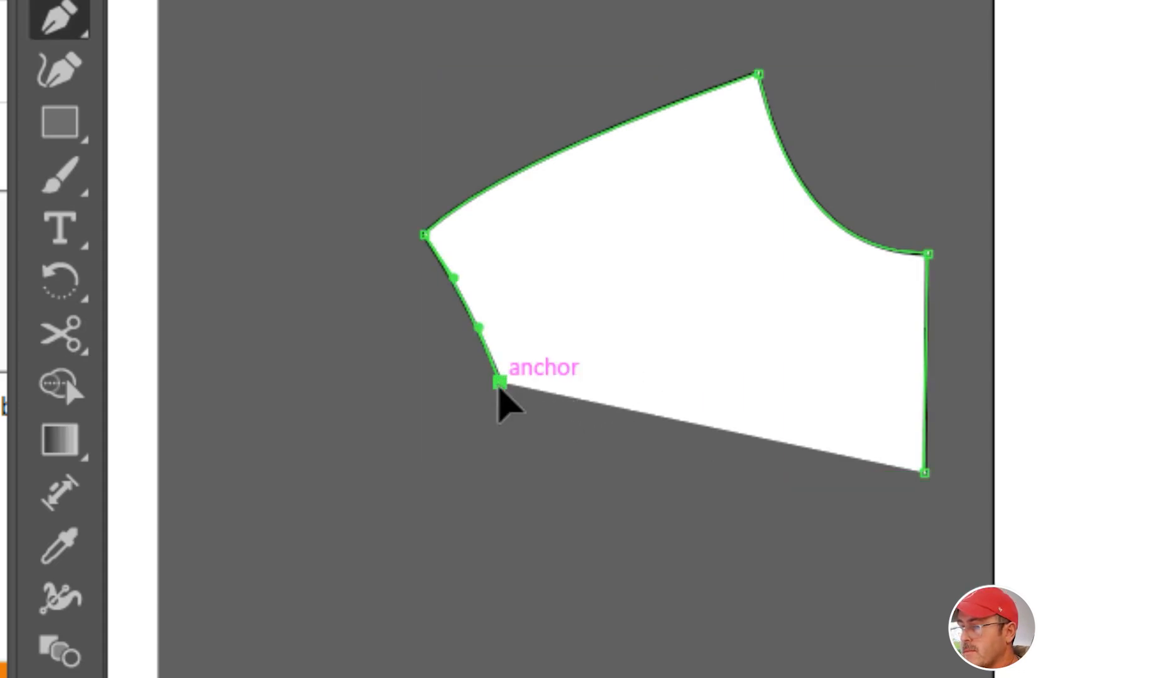
{"action": "left_click", "coordinate": [499, 383]}
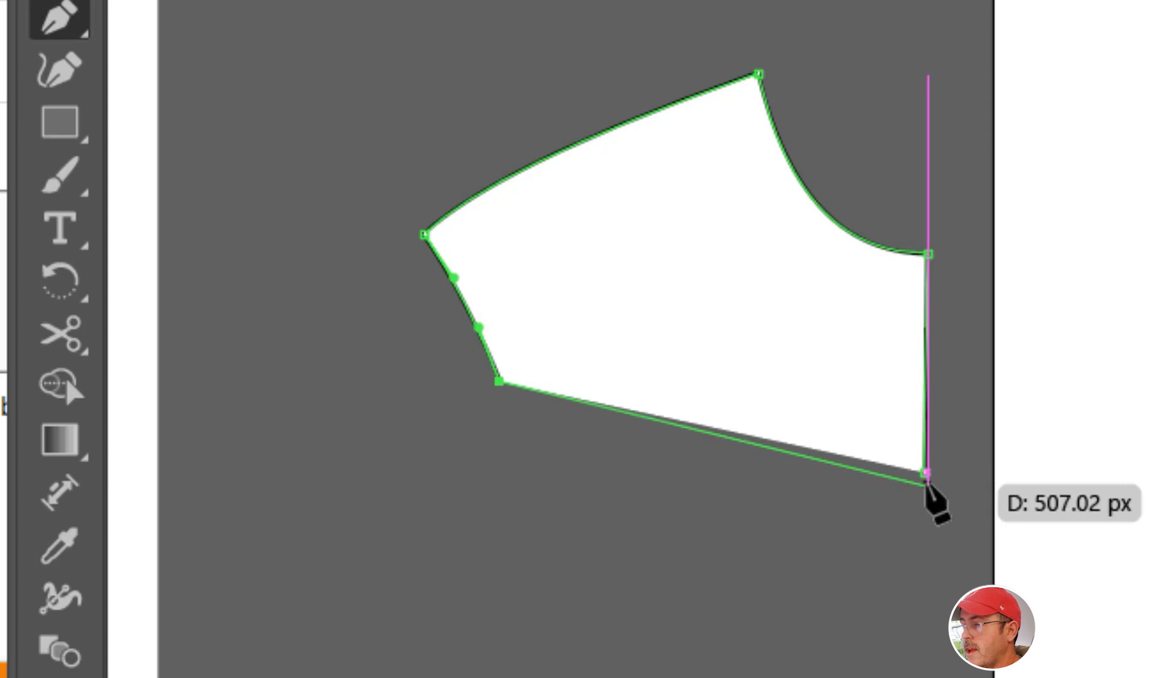
{"action": "left_click", "coordinate": [924, 471]}
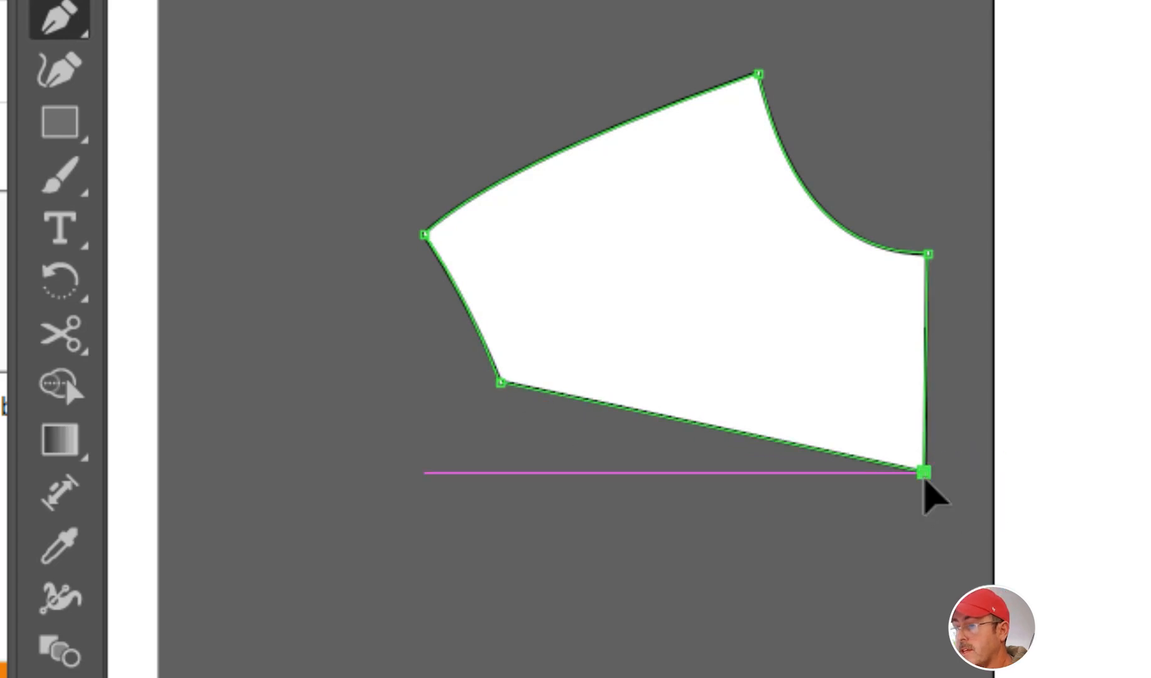
Step: Move the yoke piece back onto the jacket's left front, aligned with the shoulder, neckline and armhole
{"action": "key", "text": "v"}
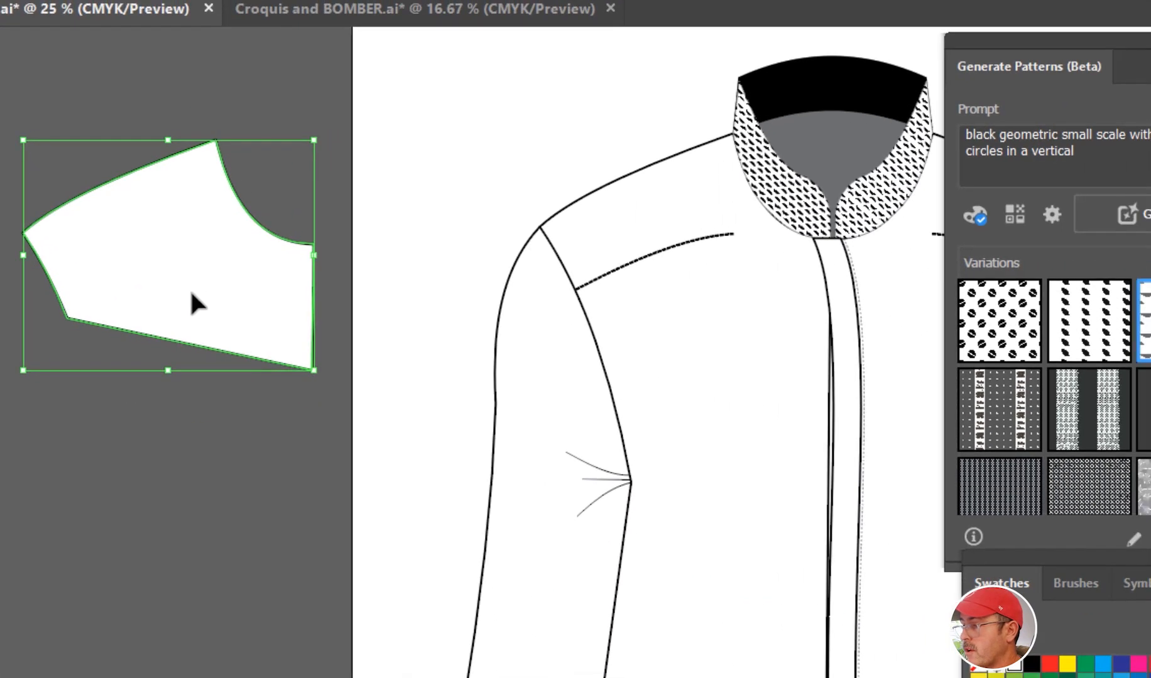
{"action": "left_click_drag", "start_coordinate": [191, 295], "coordinate": [706, 280]}
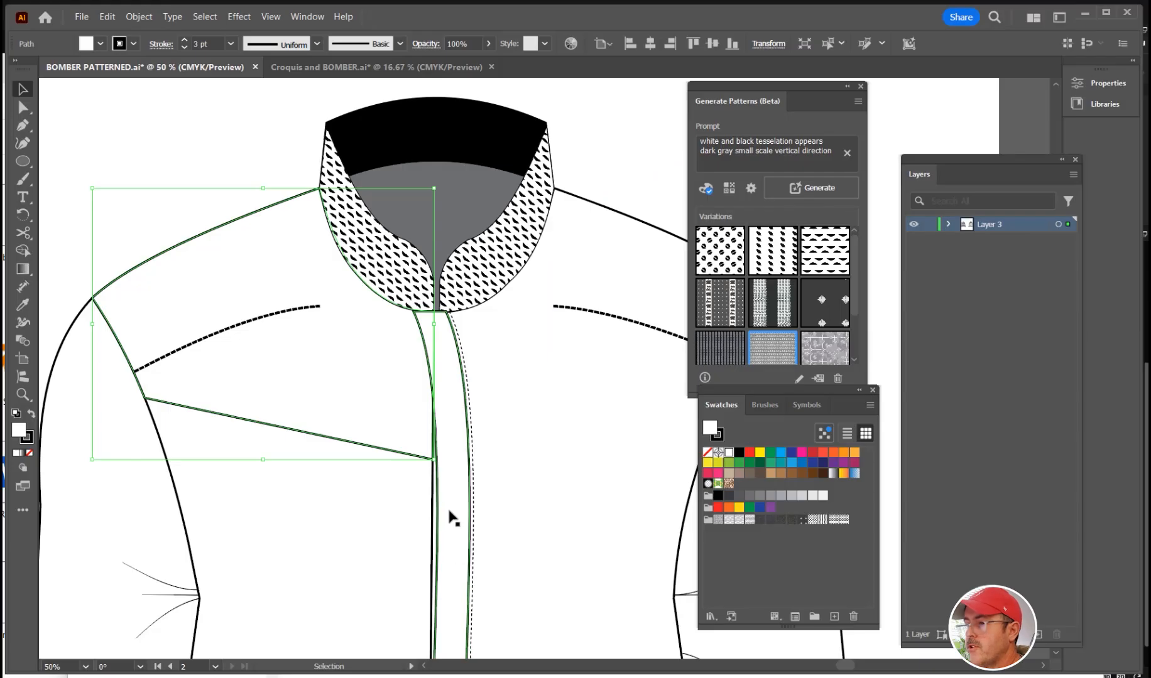
{"action": "left_click_drag", "start_coordinate": [495, 525], "coordinate": [640, 539]}
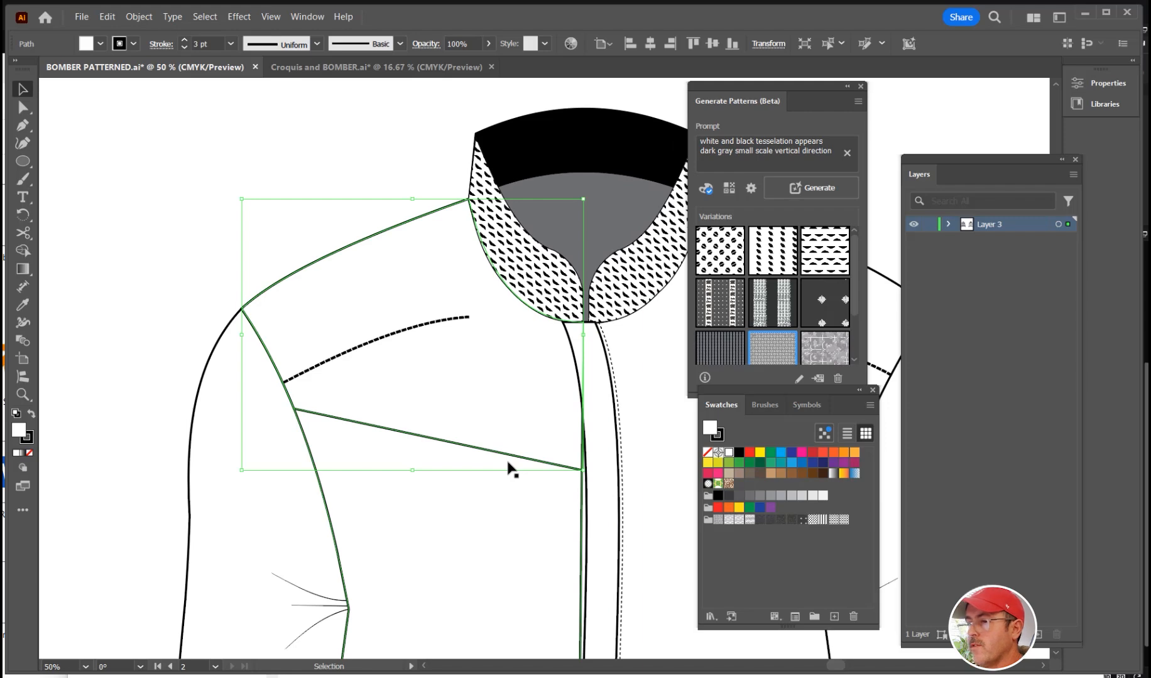
Step: Fill the left yoke piece with the dark dotted Generated Pattern 5 and open that pattern for editing
{"action": "left_click", "coordinate": [780, 522]}
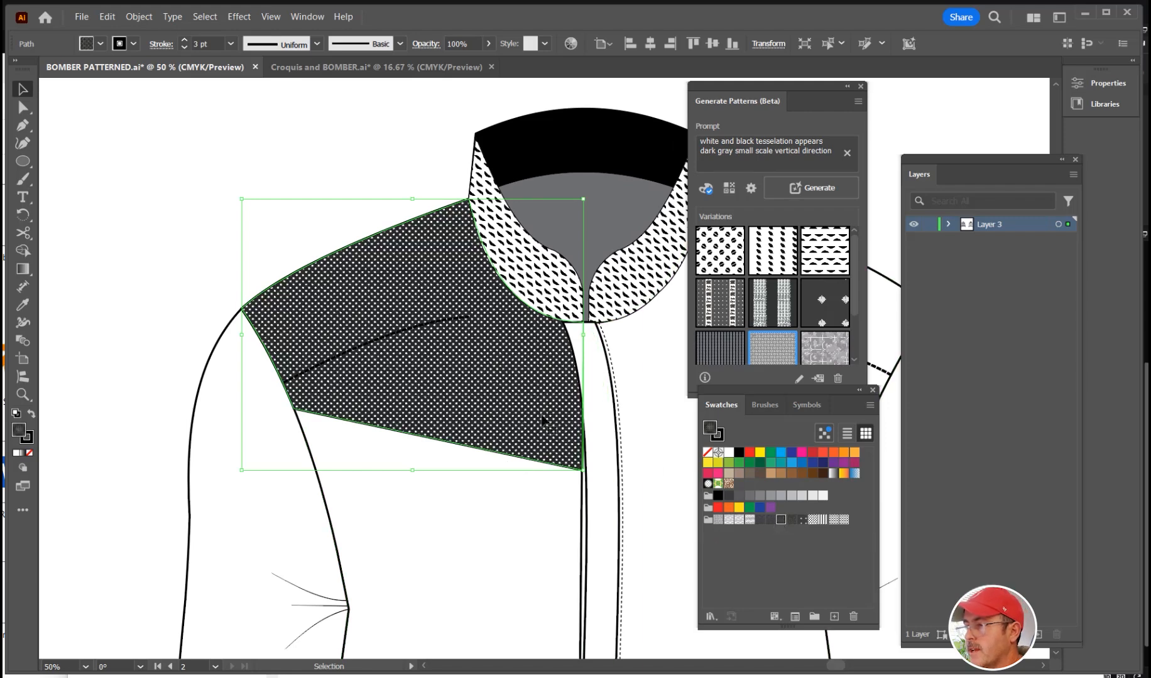
{"action": "double_click", "coordinate": [781, 520]}
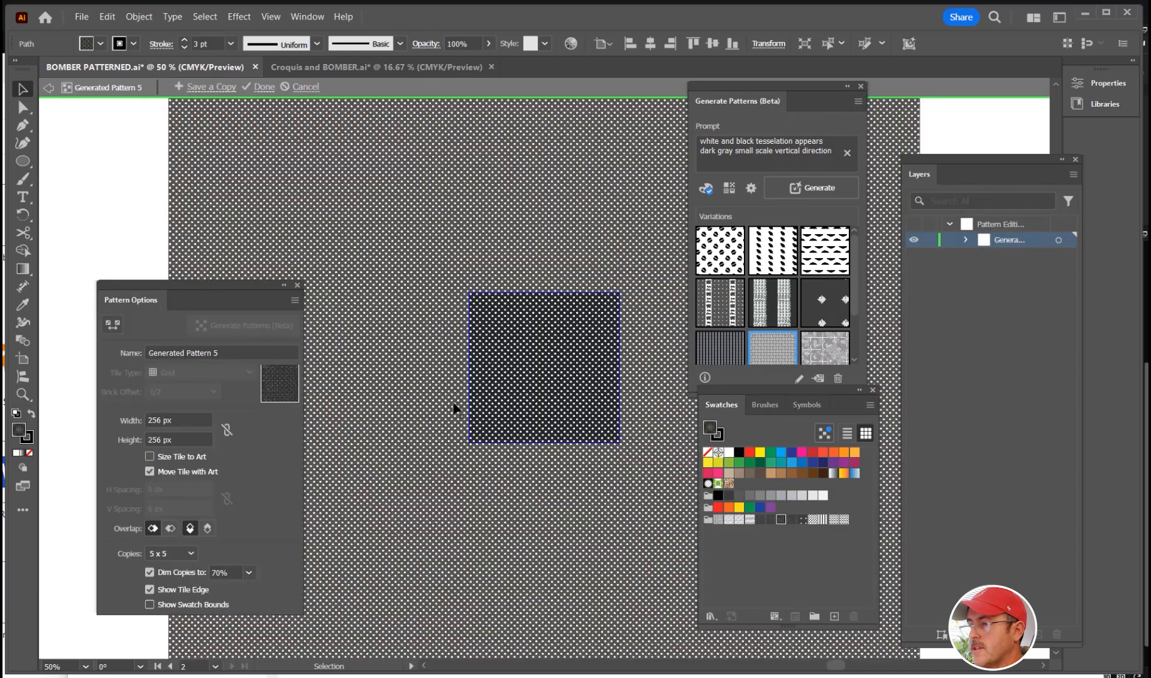
{"action": "scroll", "coordinate": [475, 411], "scroll_direction": "up", "scroll_amount": 1}
{"action": "key", "text": "ctrl+="}
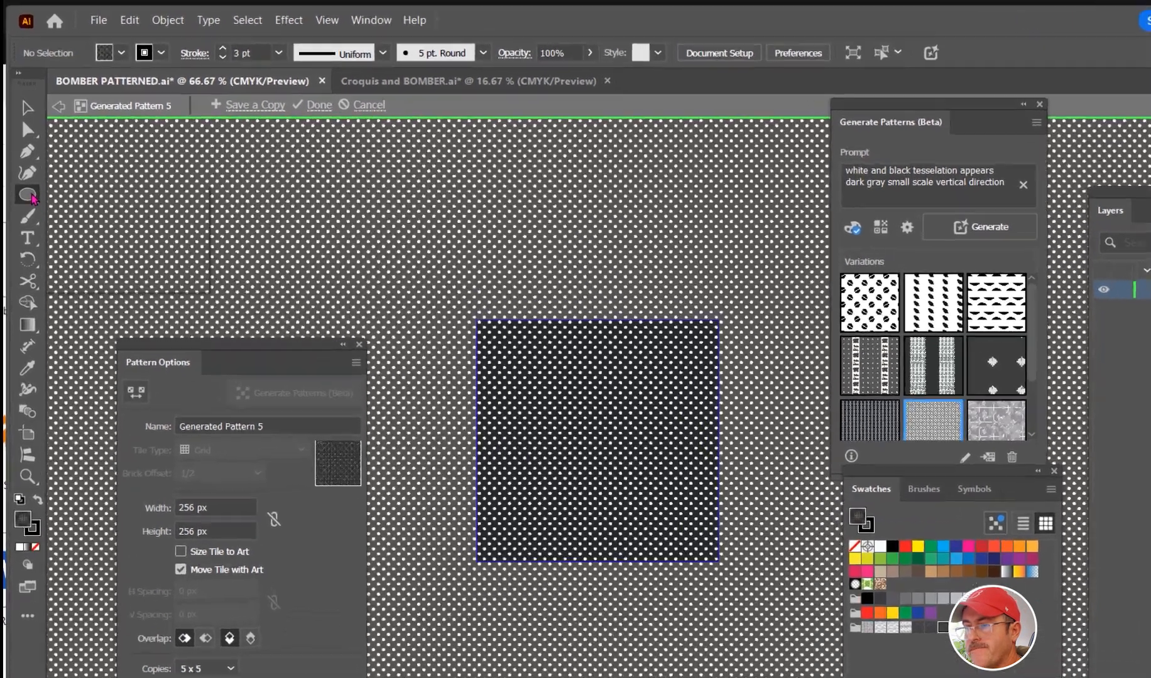
Step: Add two gray circles, diagonally offset from each other, to the Generated Pattern 5 tile with the Ellipse tool and save the pattern
{"action": "left_click", "coordinate": [25, 163]}
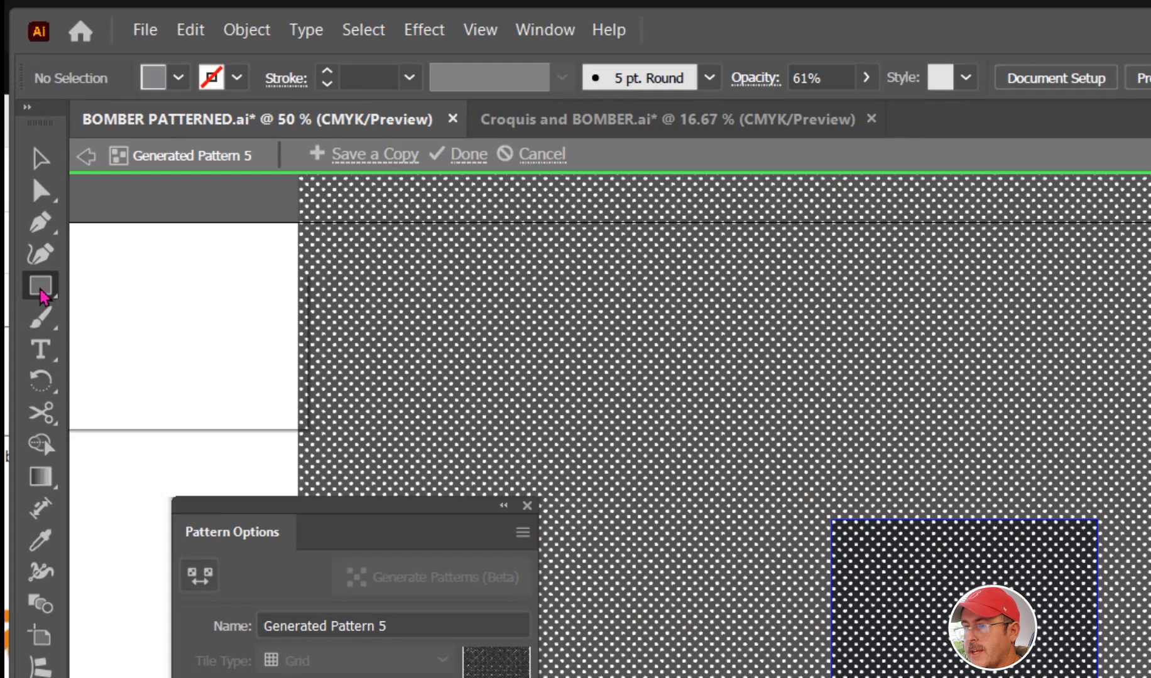
{"action": "left_click", "coordinate": [22, 163]}
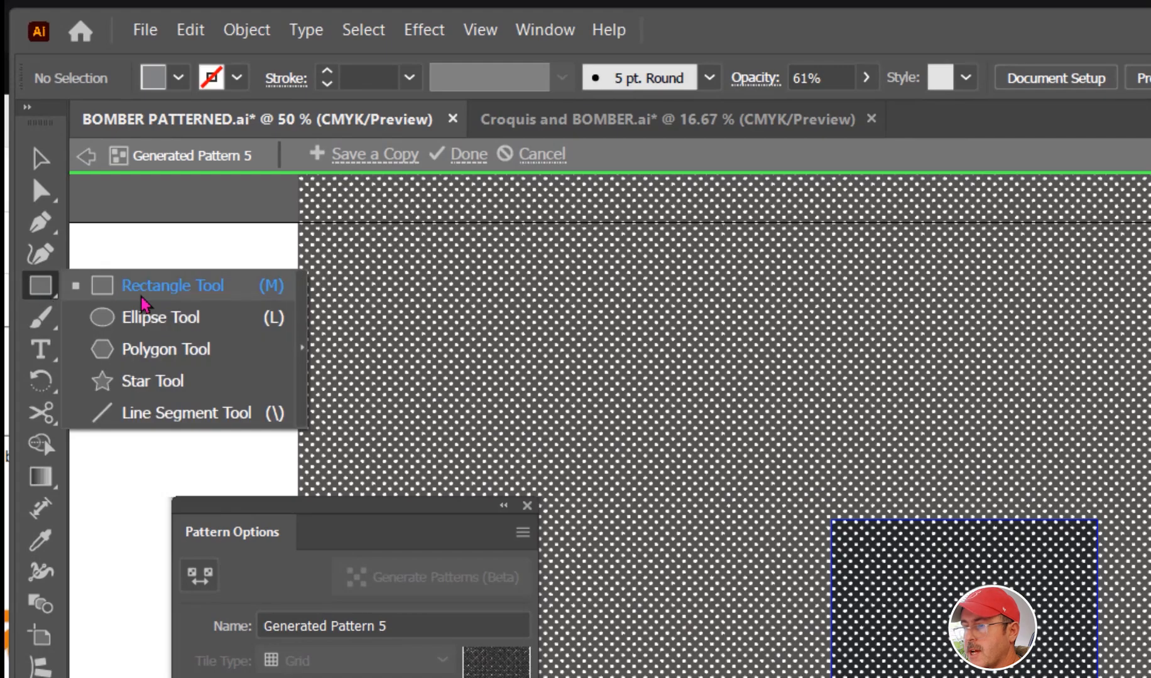
{"action": "left_click", "coordinate": [149, 321]}
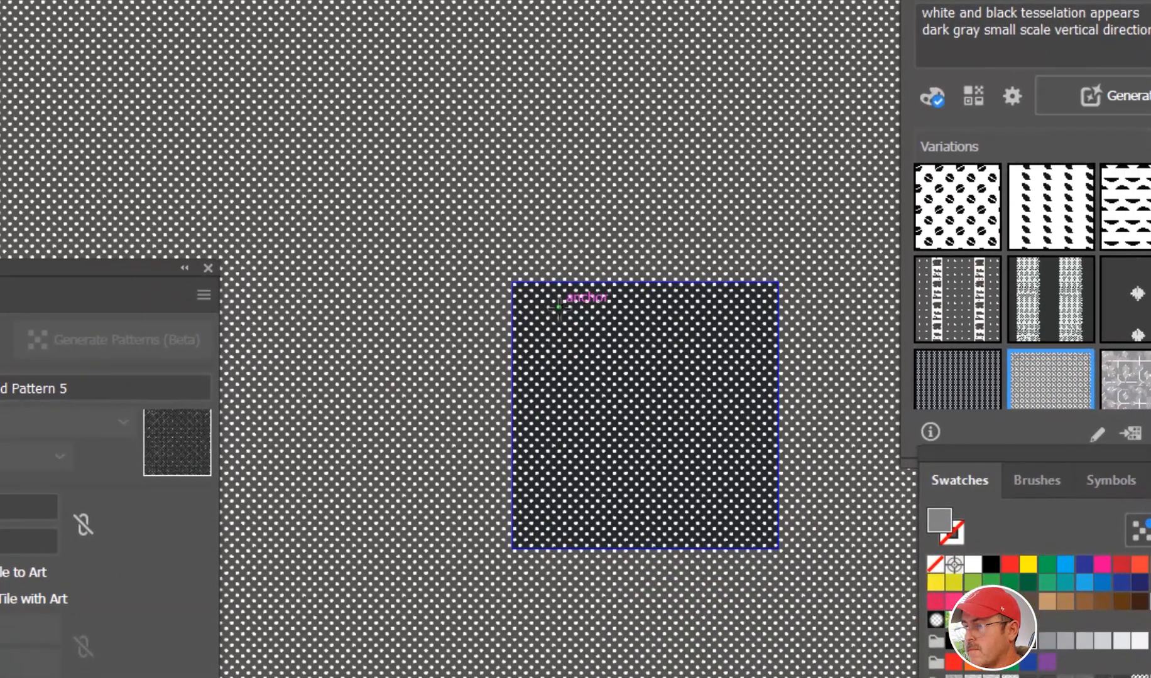
{"action": "left_click_drag", "start_coordinate": [593, 363], "coordinate": [695, 489]}
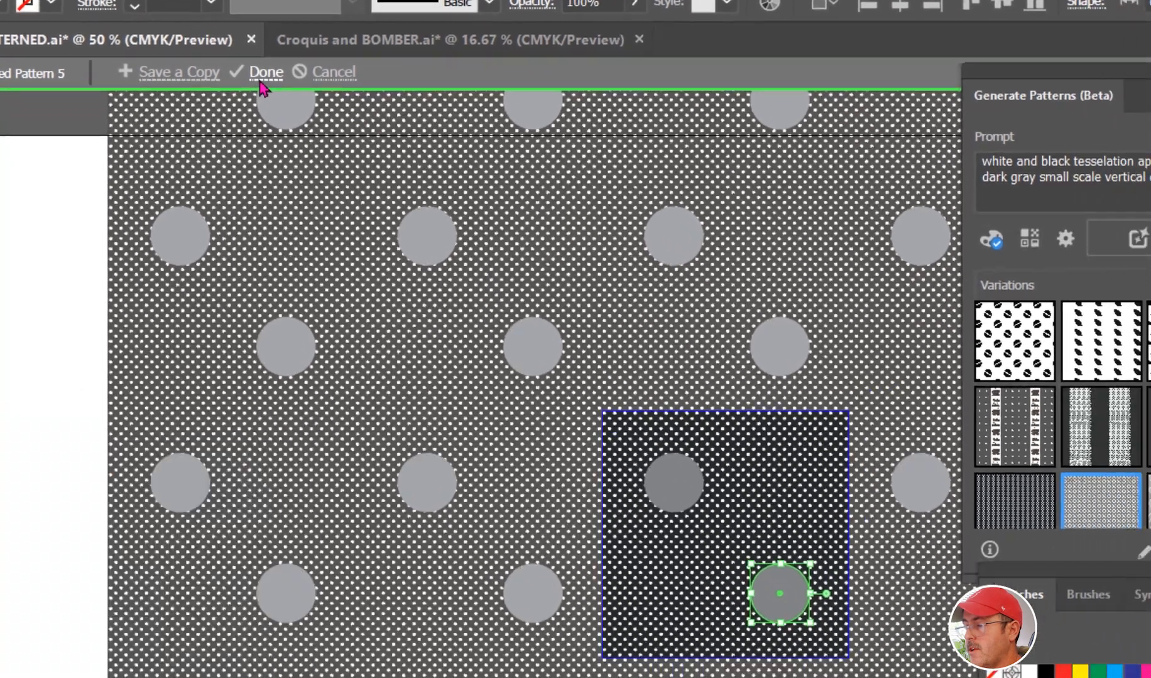
{"action": "left_click", "coordinate": [290, 102]}
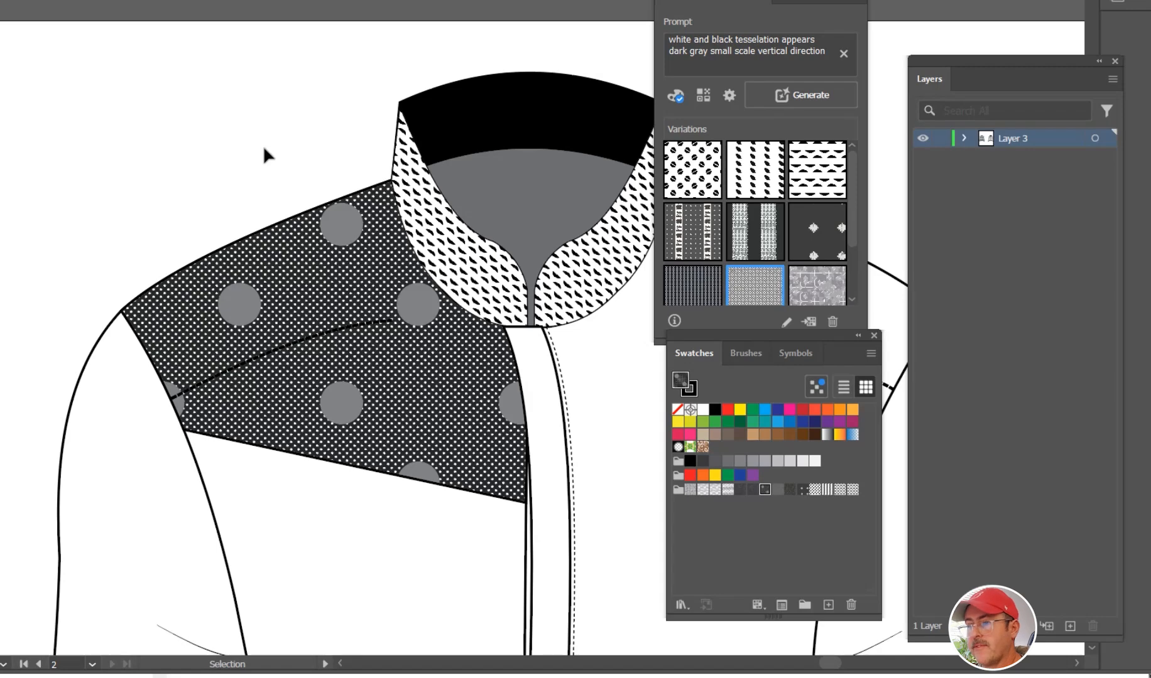
Step: Fill the left yoke piece with Generated Pattern 14 and delete the dashed stitch line running across it
{"action": "scroll", "coordinate": [458, 413], "scroll_direction": "down", "scroll_amount": 3}
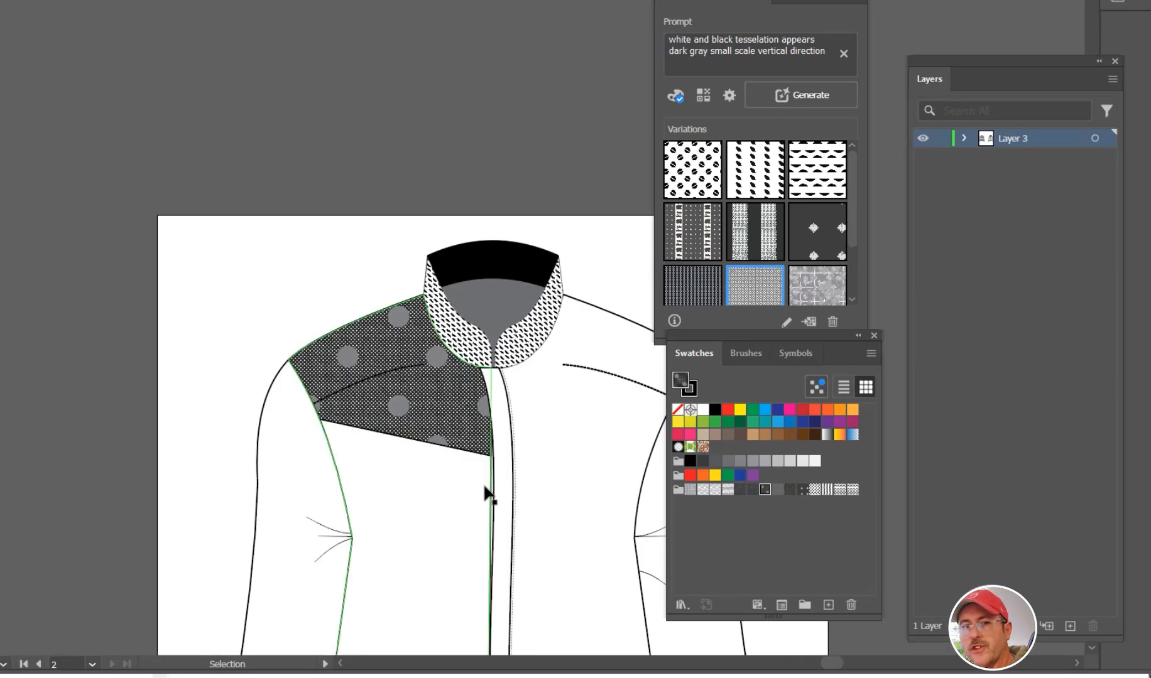
{"action": "scroll", "coordinate": [487, 499], "scroll_direction": "up", "scroll_amount": 3}
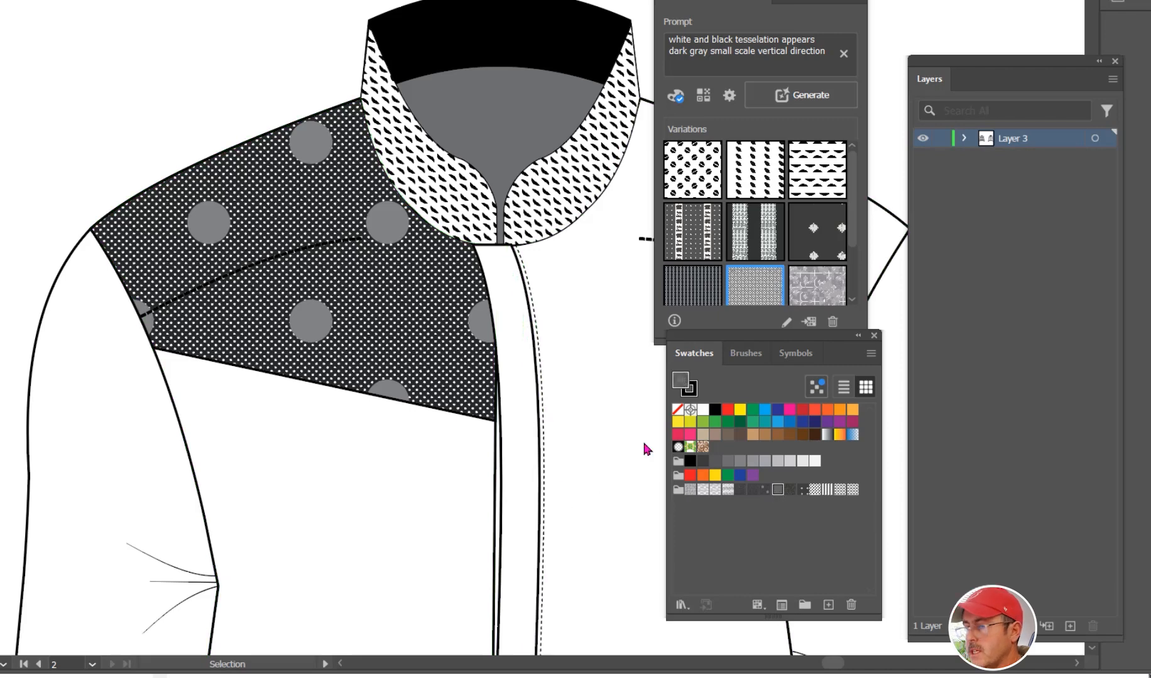
{"action": "left_click", "coordinate": [411, 359]}
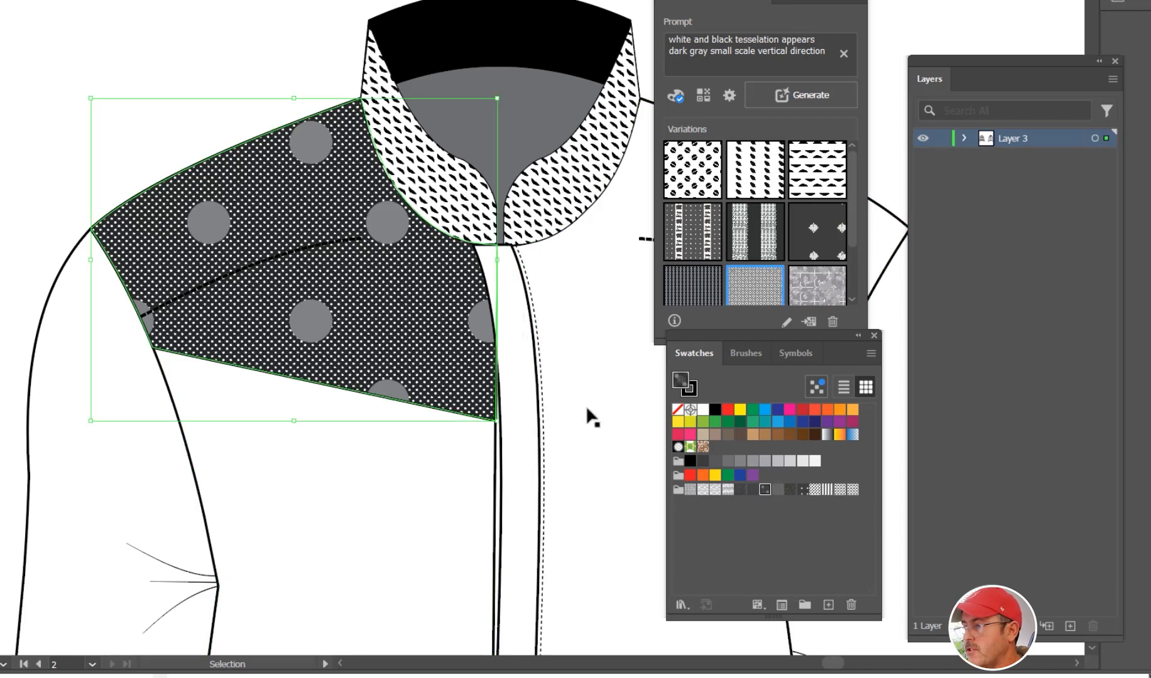
{"action": "left_click", "coordinate": [776, 494]}
{"action": "left_click", "coordinate": [765, 491]}
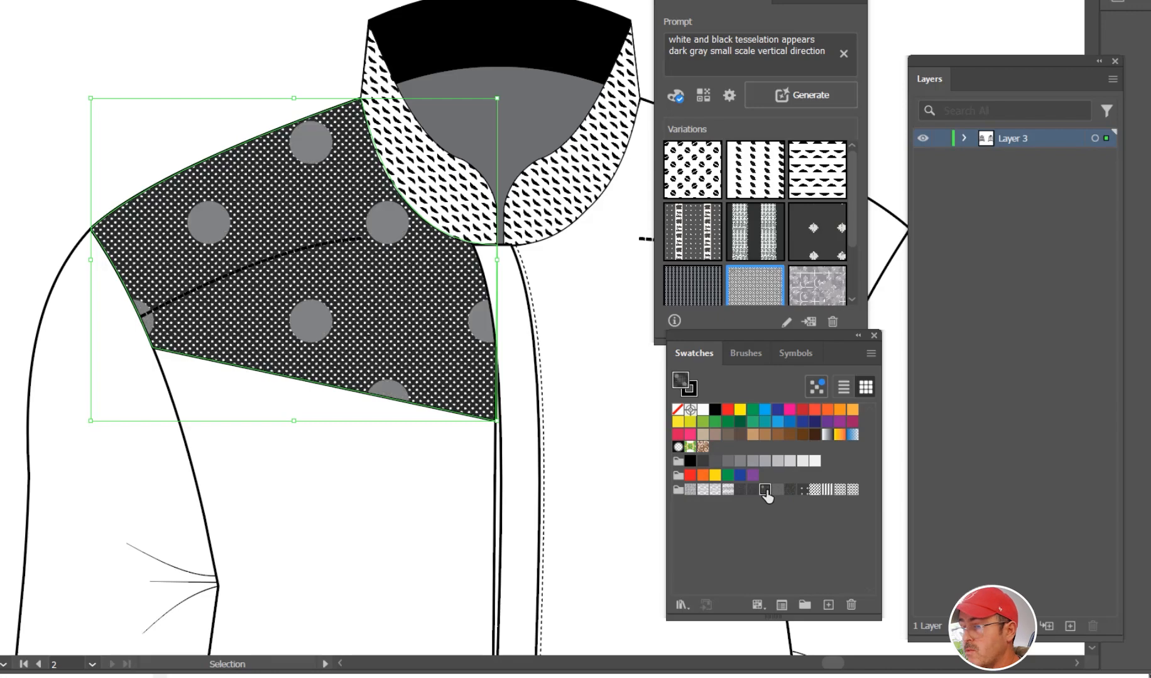
{"action": "left_click", "coordinate": [777, 490]}
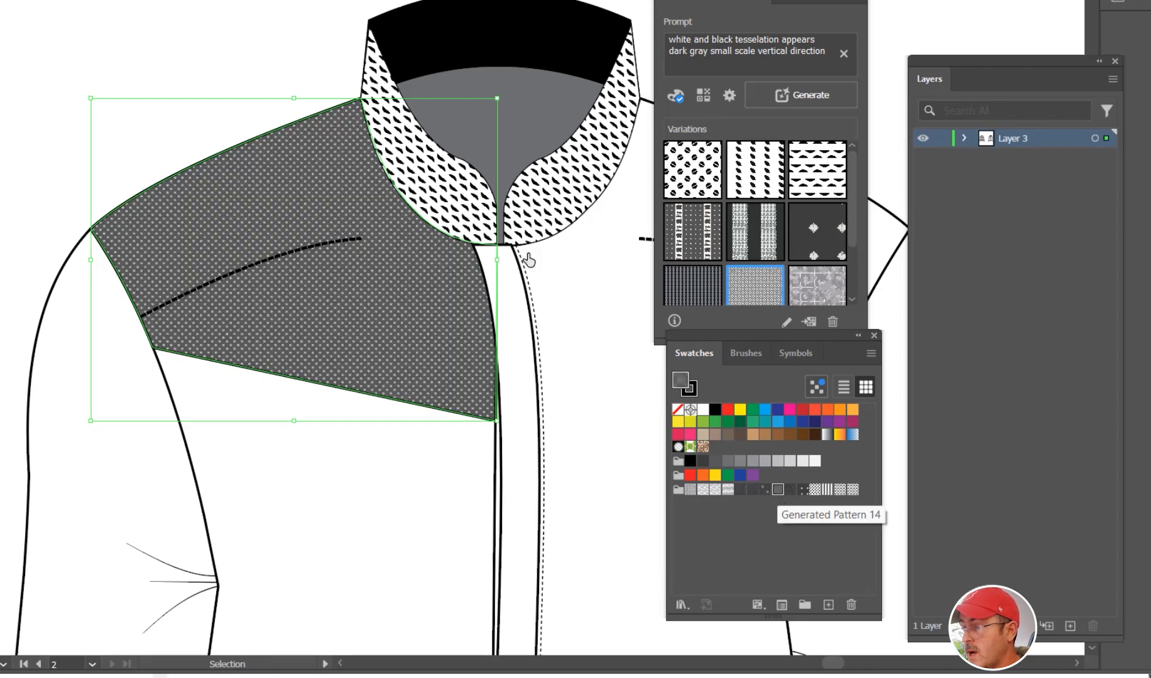
{"action": "left_click", "coordinate": [250, 262]}
{"action": "key", "text": "Delete"}
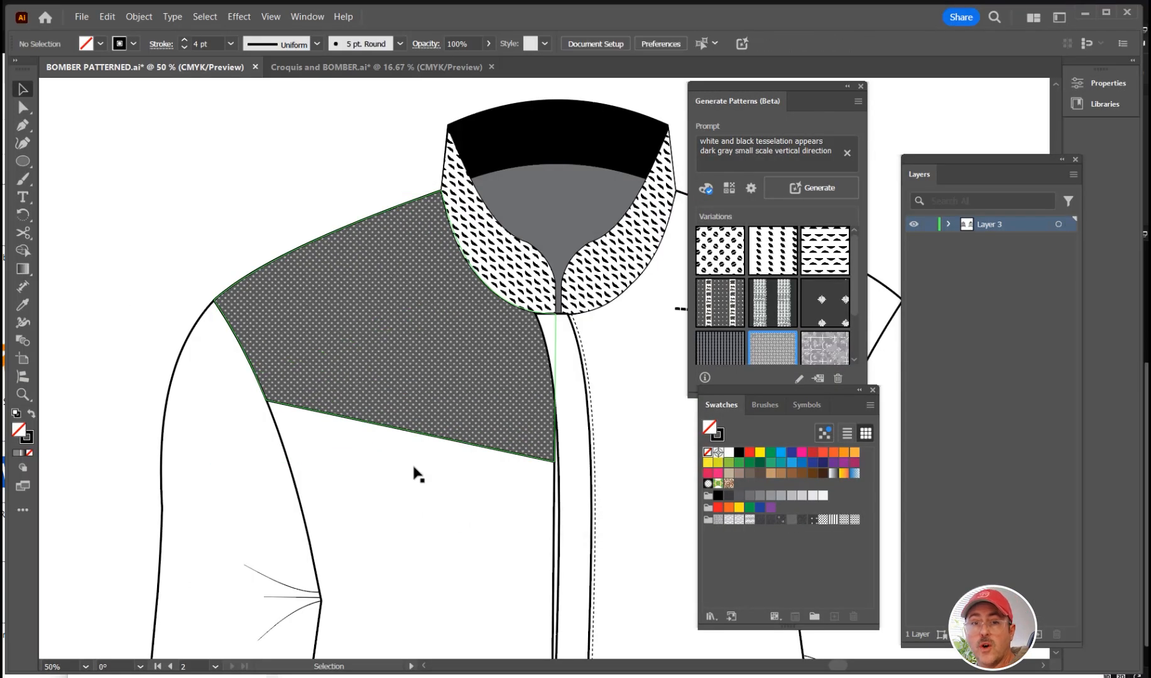
Step: Place a copy of the left yoke piece over the jacket's right front and reflect it to face the other way
{"action": "left_click_drag", "start_coordinate": [369, 414], "coordinate": [368, 432]}
{"action": "left_click_drag", "start_coordinate": [449, 472], "coordinate": [227, 477]}
{"action": "left_click", "coordinate": [233, 407]}
{"action": "left_click_drag", "start_coordinate": [234, 407], "coordinate": [573, 418]}
{"action": "right_click", "coordinate": [547, 251]}
{"action": "mouse_move", "coordinate": [594, 593]}
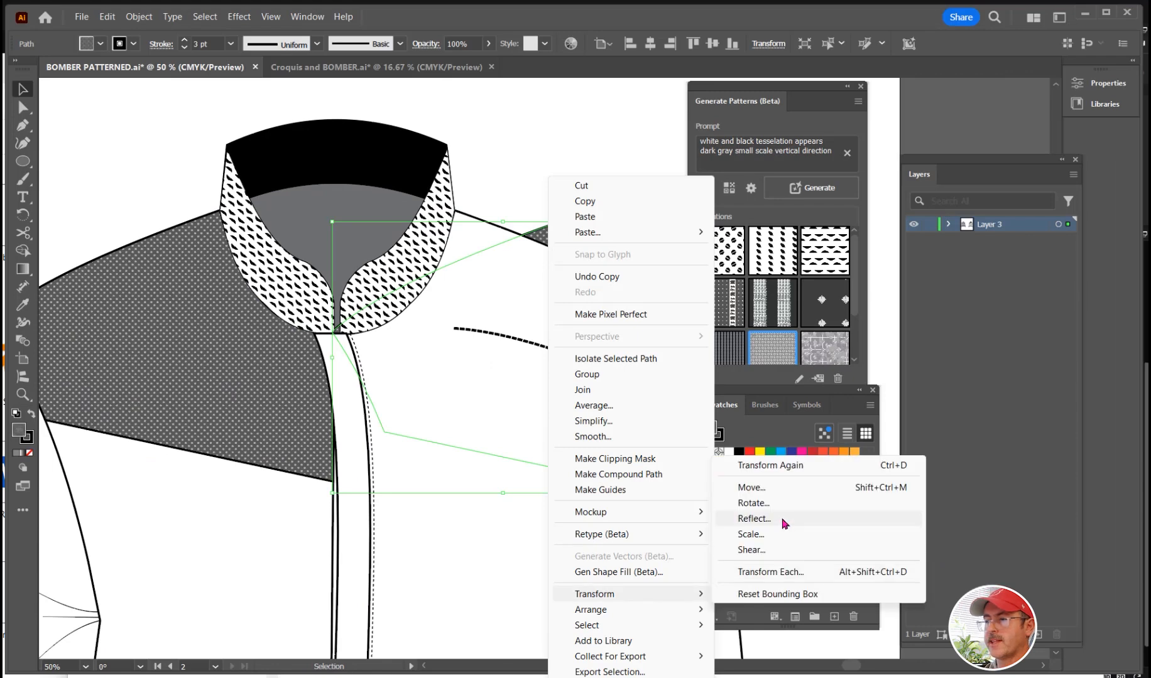
{"action": "left_click", "coordinate": [784, 521]}
{"action": "left_click", "coordinate": [635, 462]}
Step: Arrange the mirrored yoke in front of the right body panel but behind the collar, and align it with the shoulder
{"action": "key", "text": "shift+Up"}
{"action": "key", "text": "shift+Up"}
{"action": "key", "text": "shift+Up"}
{"action": "key", "text": "shift+Up"}
{"action": "key", "text": "shift+Up"}
{"action": "key", "text": "shift+Up"}
{"action": "key", "text": "shift+Up"}
{"action": "key", "text": "shift+Up"}
{"action": "key", "text": "shift+Up"}
{"action": "key", "text": "shift+Up"}
{"action": "key", "text": "shift+Up"}
{"action": "key", "text": "shift+Up"}
{"action": "key", "text": "shift+Up"}
{"action": "left_click", "coordinate": [138, 16]}
{"action": "mouse_move", "coordinate": [164, 62]}
{"action": "left_click", "coordinate": [388, 77]}
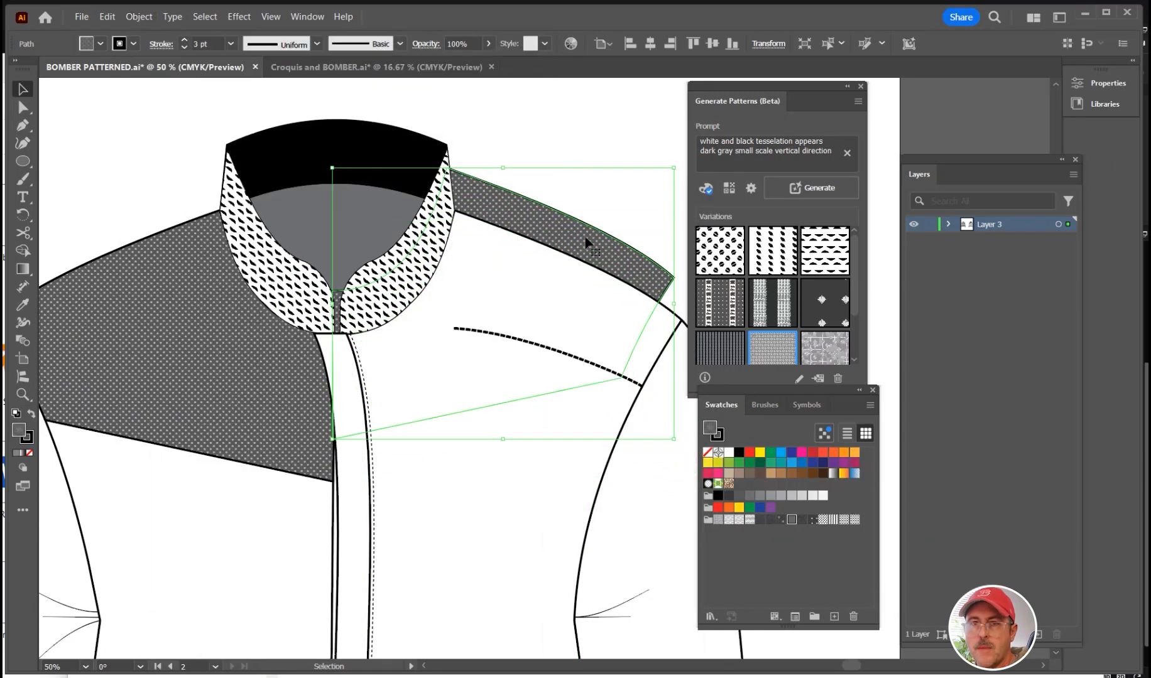
{"action": "left_click", "coordinate": [138, 16]}
{"action": "left_click", "coordinate": [417, 78]}
{"action": "left_click_drag", "start_coordinate": [534, 302], "coordinate": [542, 347]}
Step: Reshape the right yoke's inner edge to follow the curved placket and move the left yoke's lower inner corner to the placket
{"action": "key", "text": "a"}
{"action": "left_click_drag", "start_coordinate": [342, 483], "coordinate": [370, 481]}
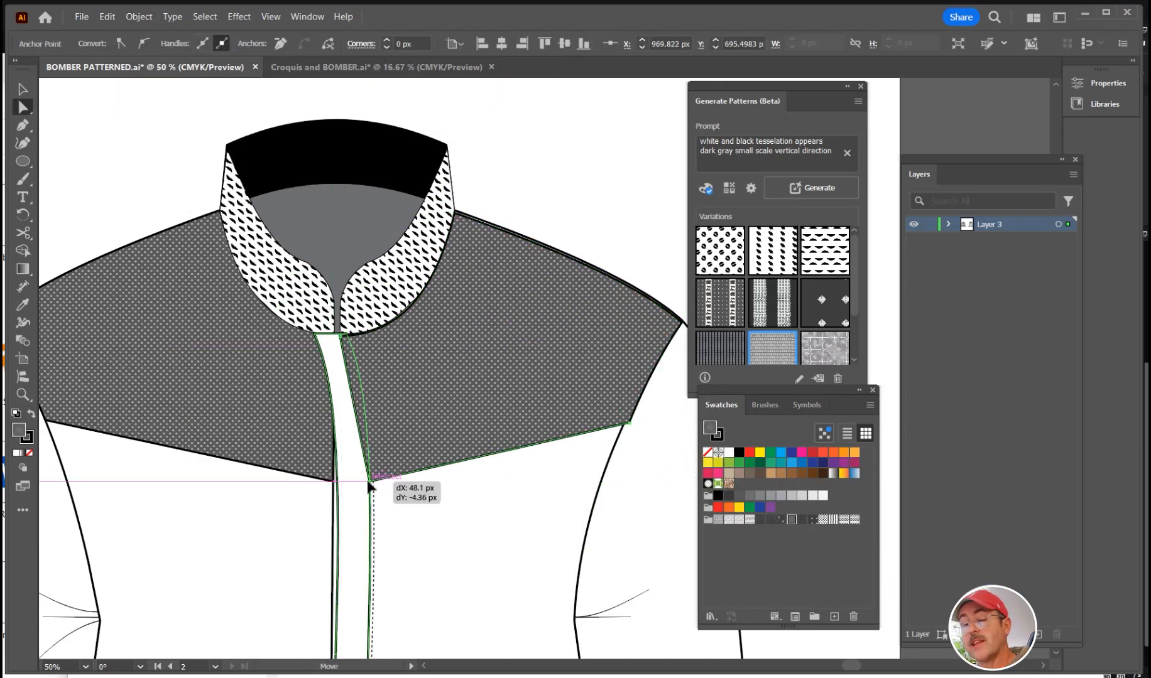
{"action": "left_click_drag", "start_coordinate": [342, 334], "coordinate": [349, 334]}
{"action": "scroll", "coordinate": [363, 408], "scroll_direction": "up", "scroll_amount": 2}
{"action": "key", "text": "shift+c"}
{"action": "left_click_drag", "start_coordinate": [359, 391], "coordinate": [375, 391]}
{"action": "key", "text": "a"}
{"action": "scroll", "coordinate": [375, 396], "scroll_direction": "down", "scroll_amount": 2}
{"action": "scroll", "coordinate": [317, 371], "scroll_direction": "up", "scroll_amount": 2}
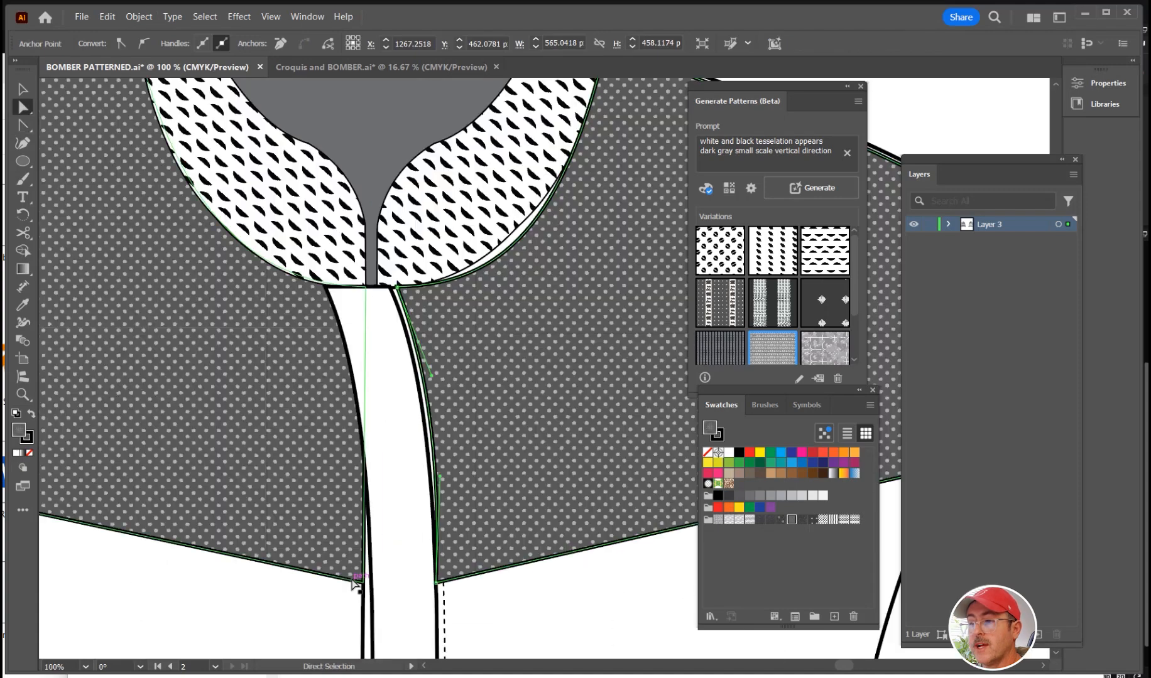
{"action": "left_click", "coordinate": [361, 585]}
{"action": "left_click_drag", "start_coordinate": [364, 585], "coordinate": [371, 586]}
Step: Fill both yoke pieces with the light gray geometric Generated Pattern 8
{"action": "scroll", "coordinate": [398, 583], "scroll_direction": "down", "scroll_amount": 5}
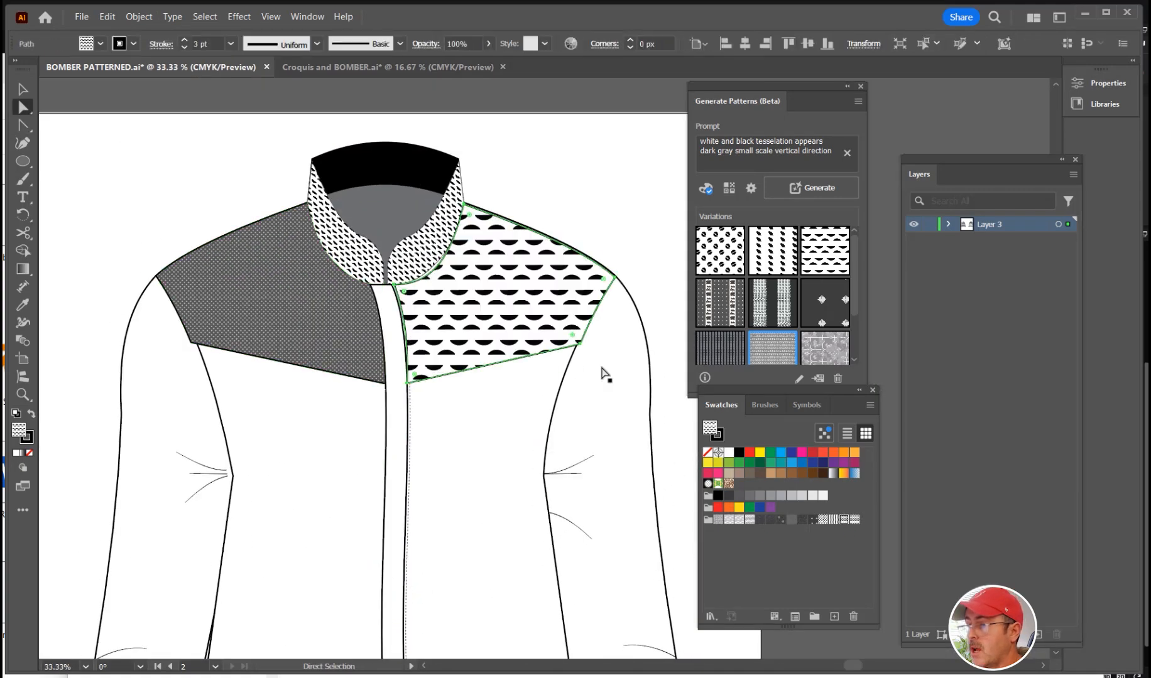
{"action": "double_click", "coordinate": [728, 520]}
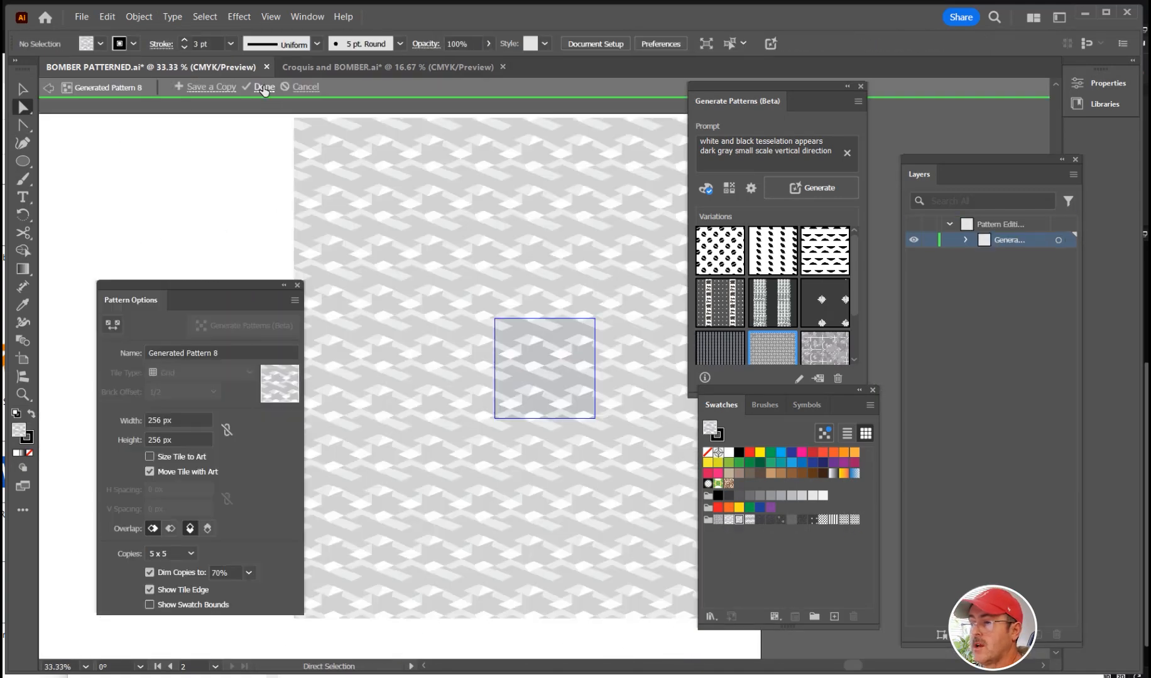
{"action": "left_click", "coordinate": [261, 89]}
{"action": "left_click", "coordinate": [748, 520]}
{"action": "left_click", "coordinate": [739, 520]}
{"action": "left_click", "coordinate": [534, 360]}
{"action": "left_click", "coordinate": [739, 520]}
{"action": "left_click", "coordinate": [371, 362]}
{"action": "left_click", "coordinate": [739, 520]}
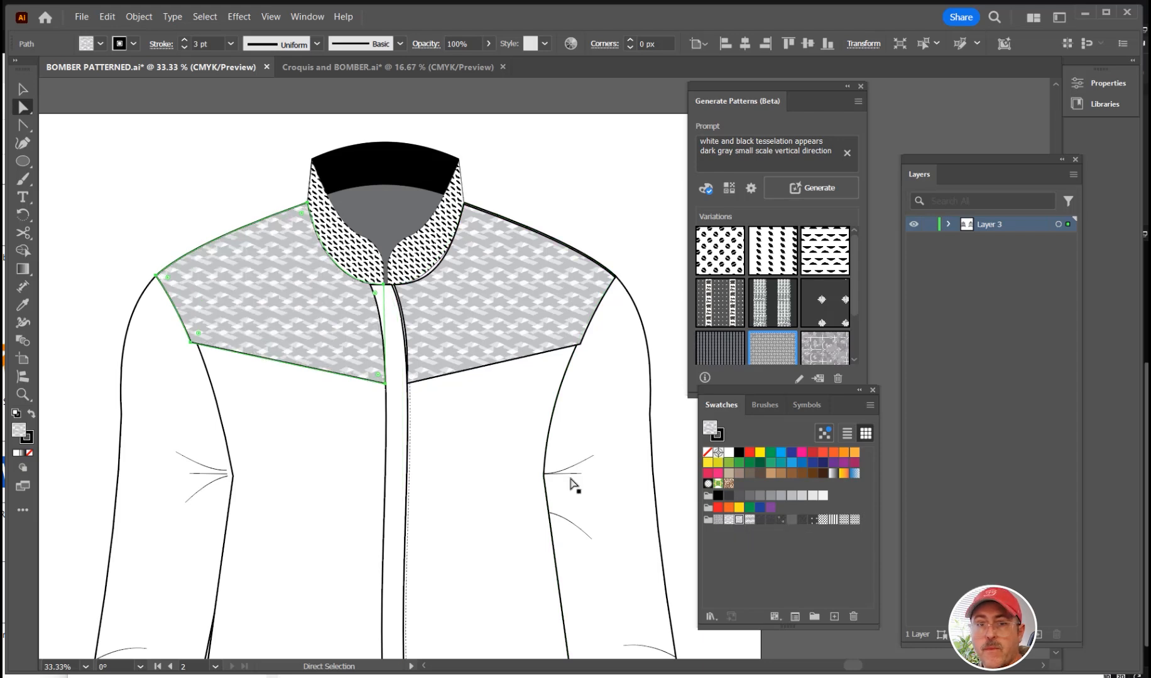
Step: Move the lower outer corners of both yoke pieces onto the armhole seams
{"action": "scroll", "coordinate": [414, 474], "scroll_direction": "down", "scroll_amount": 2}
{"action": "left_click_drag", "start_coordinate": [247, 355], "coordinate": [253, 354]}
{"action": "key", "text": "ctrl+shift+a"}
{"action": "left_click_drag", "start_coordinate": [539, 355], "coordinate": [535, 355]}
{"action": "scroll", "coordinate": [457, 524], "scroll_direction": "down", "scroll_amount": 1}
{"action": "key", "text": "ctrl+shift+a"}
{"action": "scroll", "coordinate": [457, 524], "scroll_direction": "up", "scroll_amount": 1}
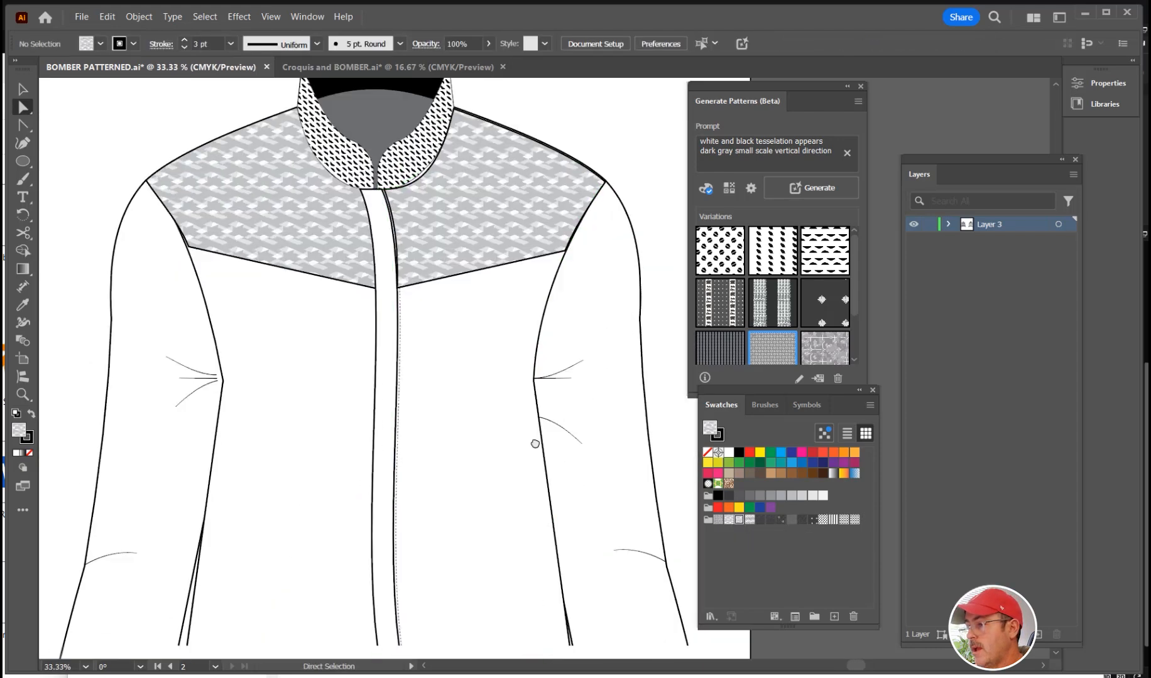
Step: Draw a closed panel outline with the Pen tool across the right front, from the placket to the side seam below the yoke
{"action": "left_click_drag", "start_coordinate": [534, 445], "coordinate": [582, 346]}
{"action": "key", "text": "p"}
{"action": "left_click", "coordinate": [452, 261]}
{"action": "left_click", "coordinate": [578, 232]}
{"action": "left_click", "coordinate": [572, 288]}
{"action": "left_click", "coordinate": [580, 356]}
{"action": "left_click", "coordinate": [436, 359]}
{"action": "left_click", "coordinate": [438, 262]}
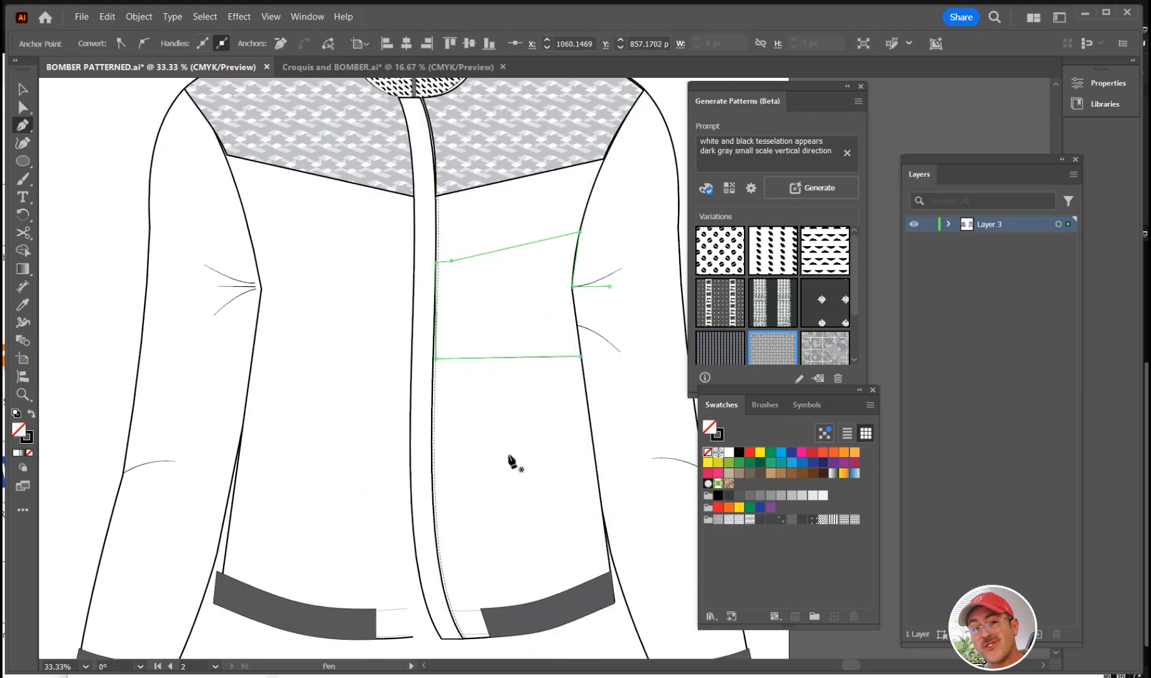
Step: Fill the right front body panel with the generated variation that has white dots between vertical textured stripes
{"action": "key", "text": "v"}
{"action": "left_click", "coordinate": [503, 322]}
{"action": "left_click", "coordinate": [778, 342]}
{"action": "left_click", "coordinate": [720, 251]}
{"action": "left_click", "coordinate": [772, 250]}
{"action": "left_click", "coordinate": [721, 304]}
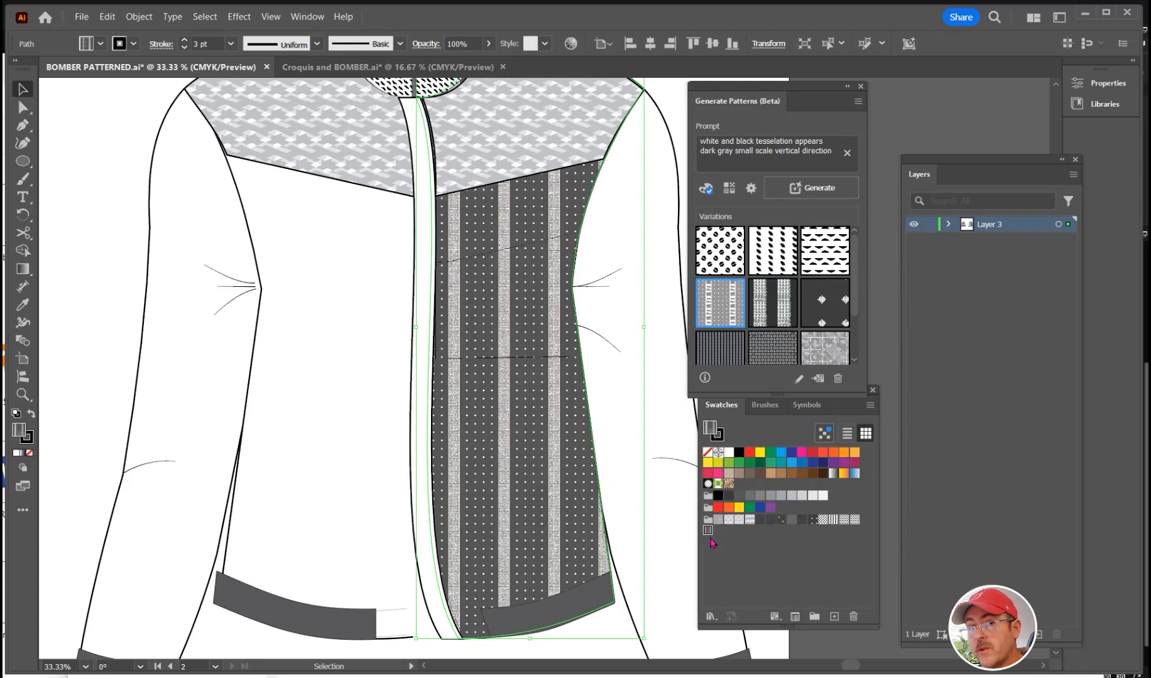
Step: Scale only the pattern inside the right front panel uniformly to 150%, leaving the object itself untransformed
{"action": "left_click", "coordinate": [138, 17]}
{"action": "mouse_move", "coordinate": [161, 52]}
{"action": "left_click", "coordinate": [374, 115]}
{"action": "left_click", "coordinate": [689, 373]}
{"action": "left_click_drag", "start_coordinate": [748, 215], "coordinate": [720, 220]}
{"action": "type", "text": "150"}
{"action": "key", "text": "Return"}
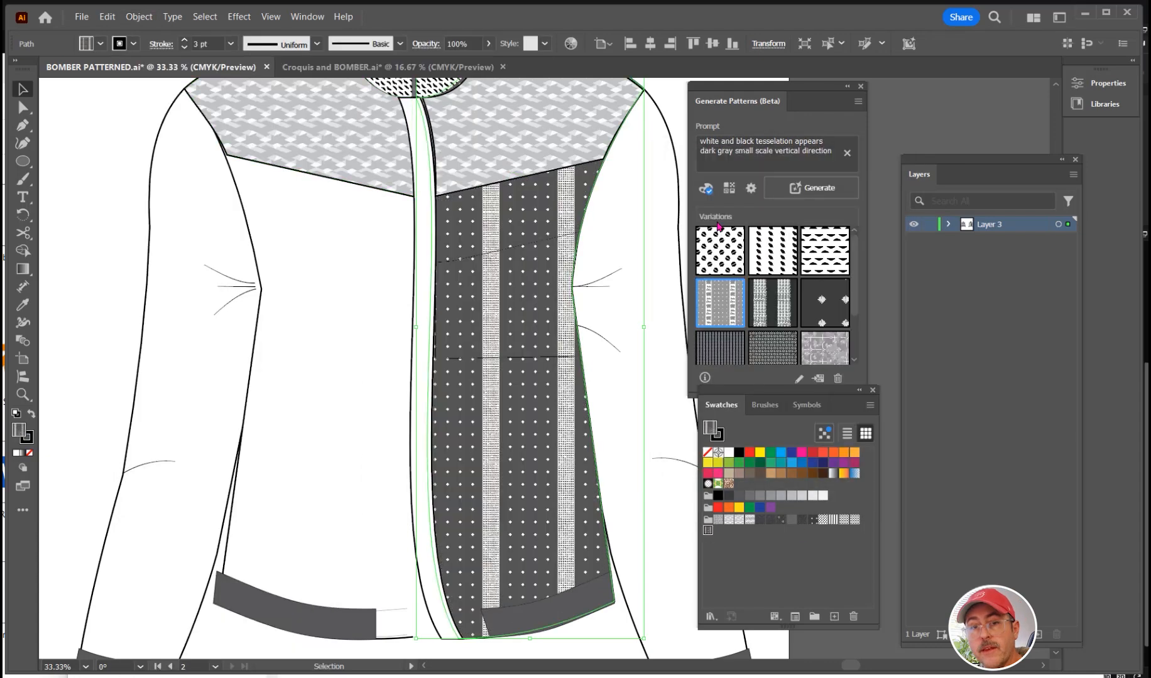
Step: Fill the right front panel with the black split-circle pattern and scale the pattern down inside the panel
{"action": "left_click", "coordinate": [823, 521]}
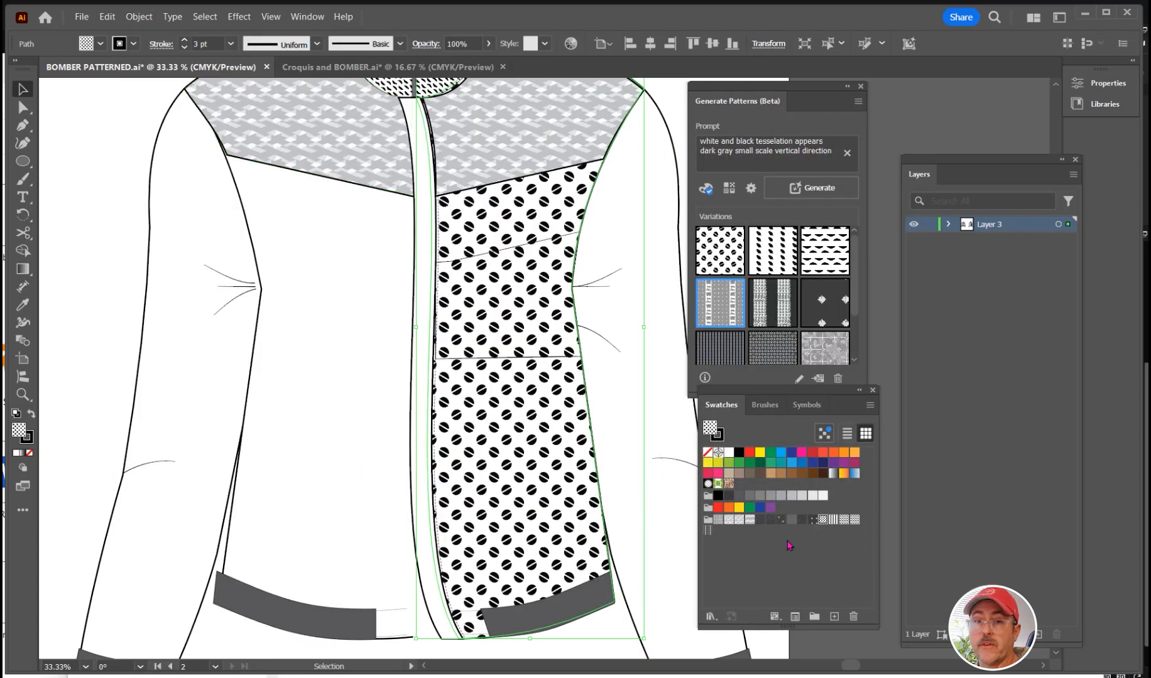
{"action": "left_click", "coordinate": [139, 17]}
{"action": "left_click", "coordinate": [373, 115]}
{"action": "key", "text": "Return"}
{"action": "left_click", "coordinate": [635, 397]}
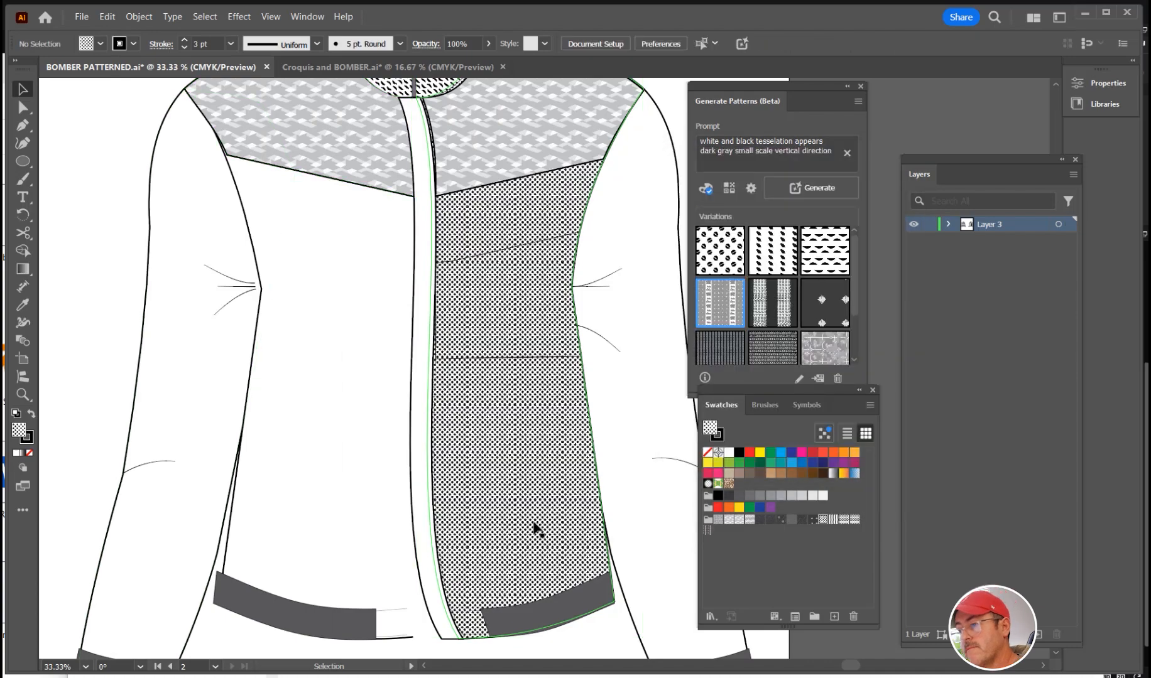
Step: Try black-and-white pattern swatches, including the split-circle one, on the left and right front panels
{"action": "left_click", "coordinate": [351, 490]}
{"action": "left_click", "coordinate": [853, 521]}
{"action": "left_click", "coordinate": [844, 521]}
{"action": "left_click", "coordinate": [823, 521]}
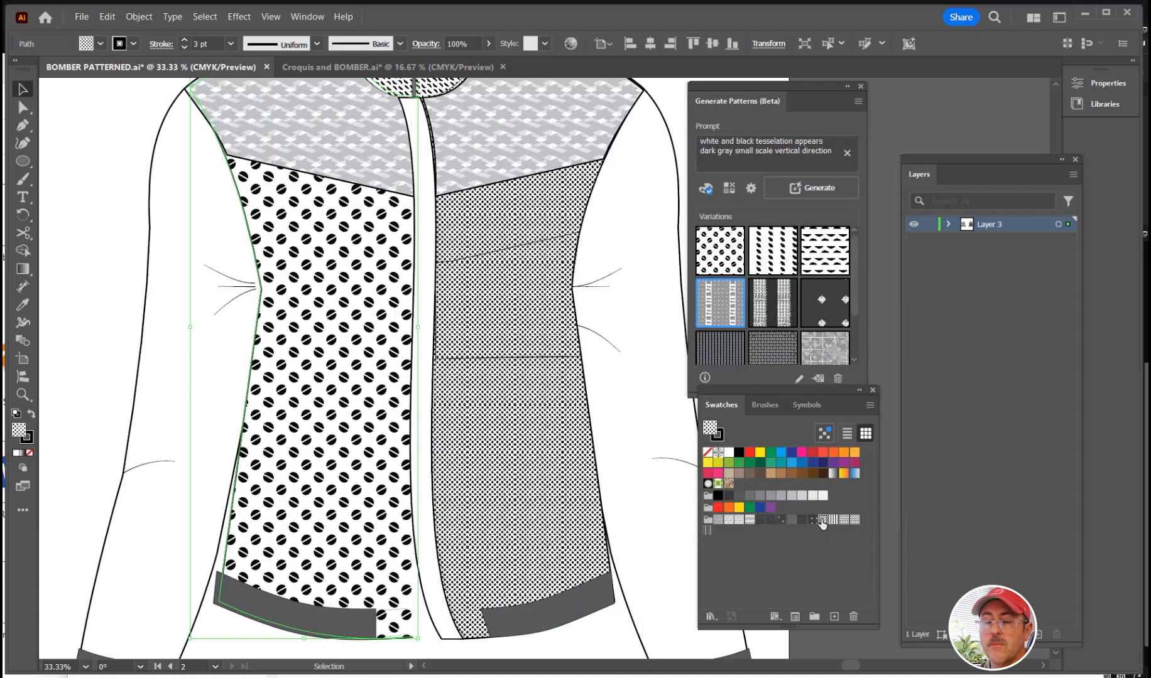
{"action": "left_click", "coordinate": [529, 511]}
{"action": "left_click", "coordinate": [519, 358]}
{"action": "left_click", "coordinate": [842, 521]}
Step: Undo the front panel fills, the drawn panel outline, the yoke corner moves and the light gray yoke fills
{"action": "key", "text": "ctrl+z"}
{"action": "key", "text": "ctrl+z"}
{"action": "key", "text": "ctrl+z"}
{"action": "key", "text": "ctrl+z"}
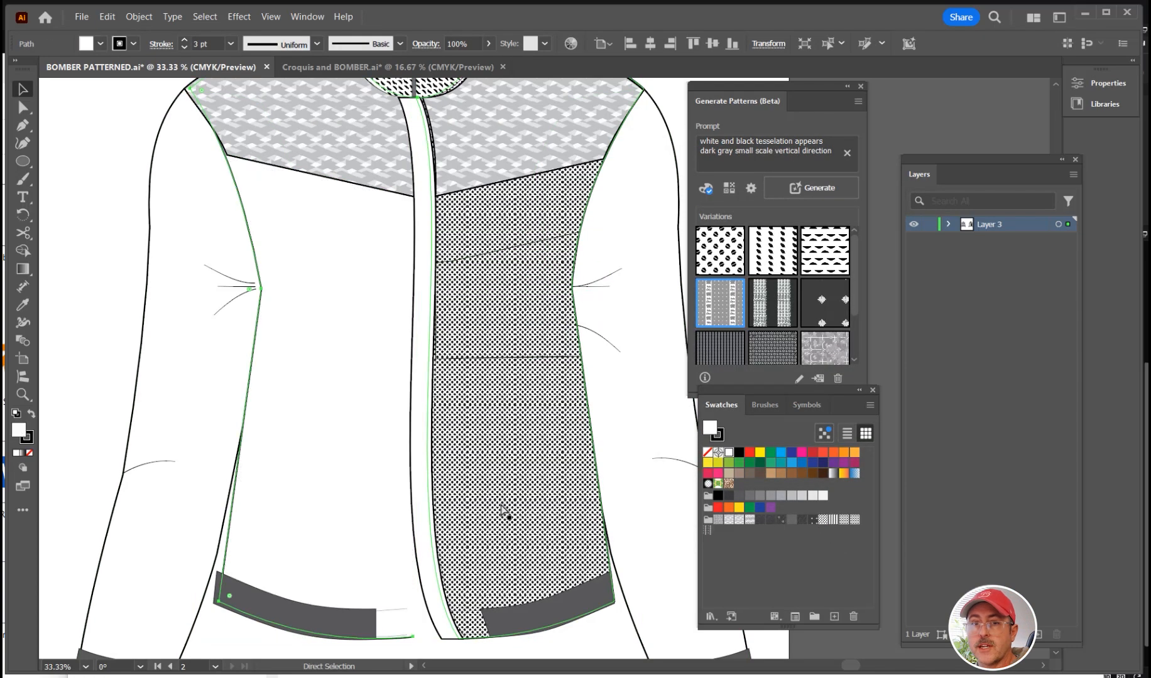
{"action": "key", "text": "ctrl+z"}
{"action": "key", "text": "ctrl+z"}
{"action": "key", "text": "ctrl+z"}
{"action": "key", "text": "a"}
{"action": "scroll", "coordinate": [459, 265], "scroll_direction": "up", "scroll_amount": 3}
{"action": "left_click", "coordinate": [443, 264]}
{"action": "scroll", "coordinate": [489, 340], "scroll_direction": "down", "scroll_amount": 4}
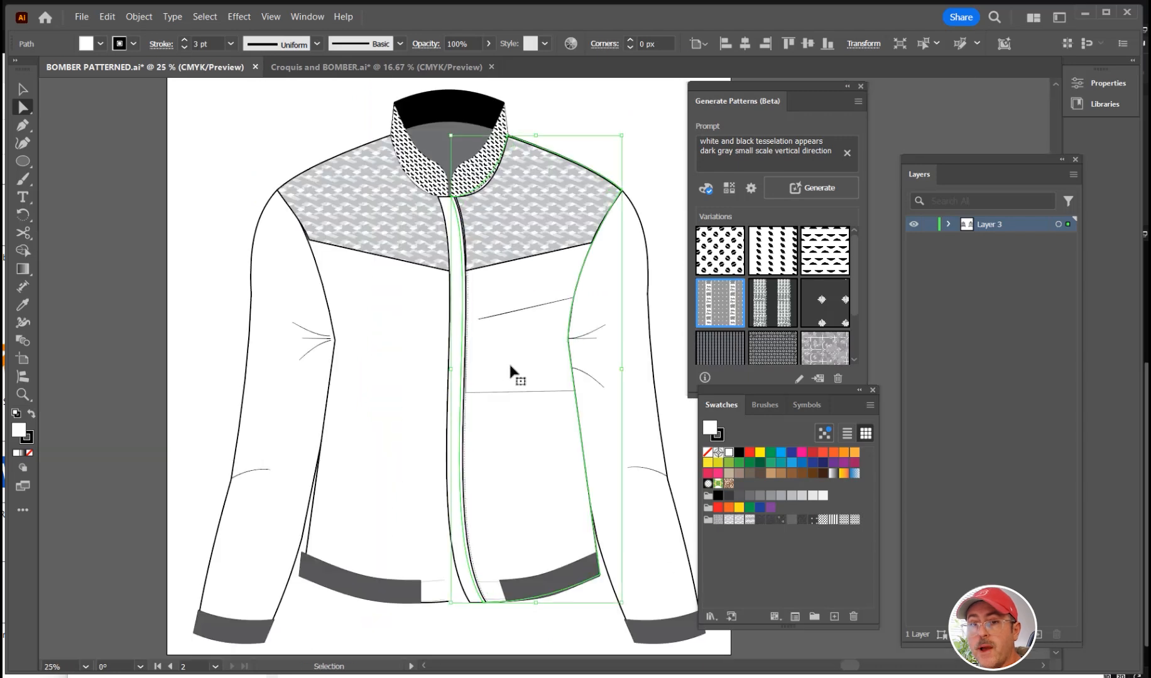
{"action": "key", "text": "ctrl+z"}
{"action": "key", "text": "ctrl+z"}
{"action": "key", "text": "ctrl+z"}
{"action": "scroll", "coordinate": [433, 426], "scroll_direction": "down", "scroll_amount": 1}
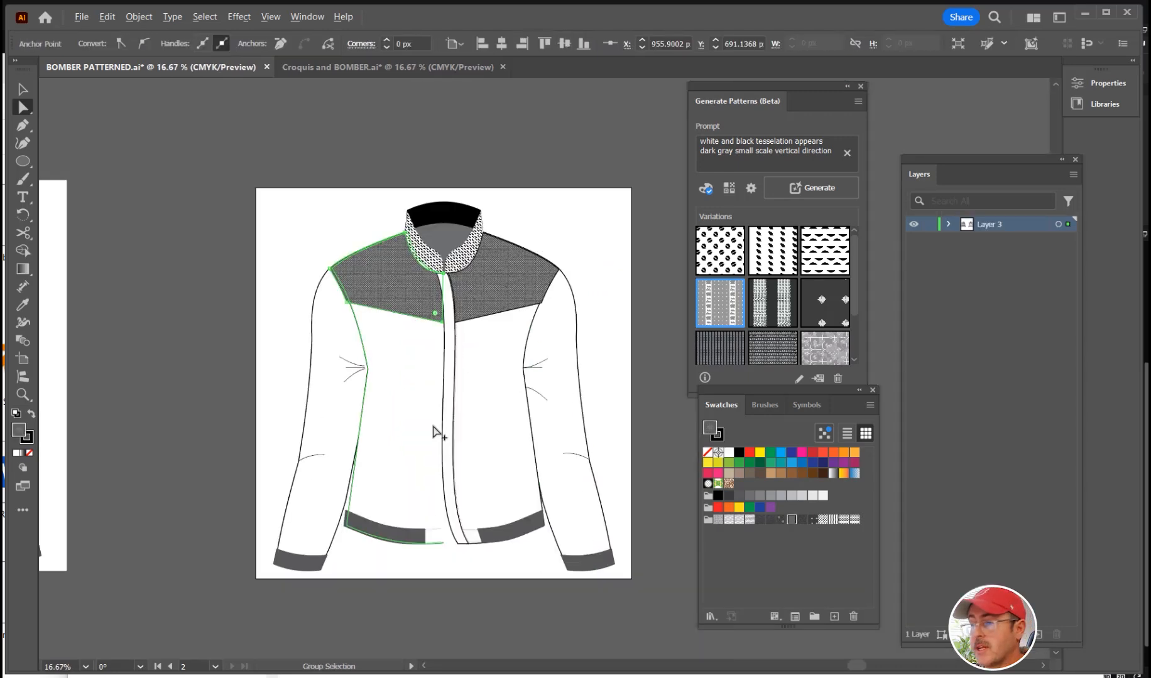
Step: Try scaling the pattern inside the right collar piece of the other, fully patterned jacket
{"action": "scroll", "coordinate": [433, 432], "scroll_direction": "up", "scroll_amount": 1}
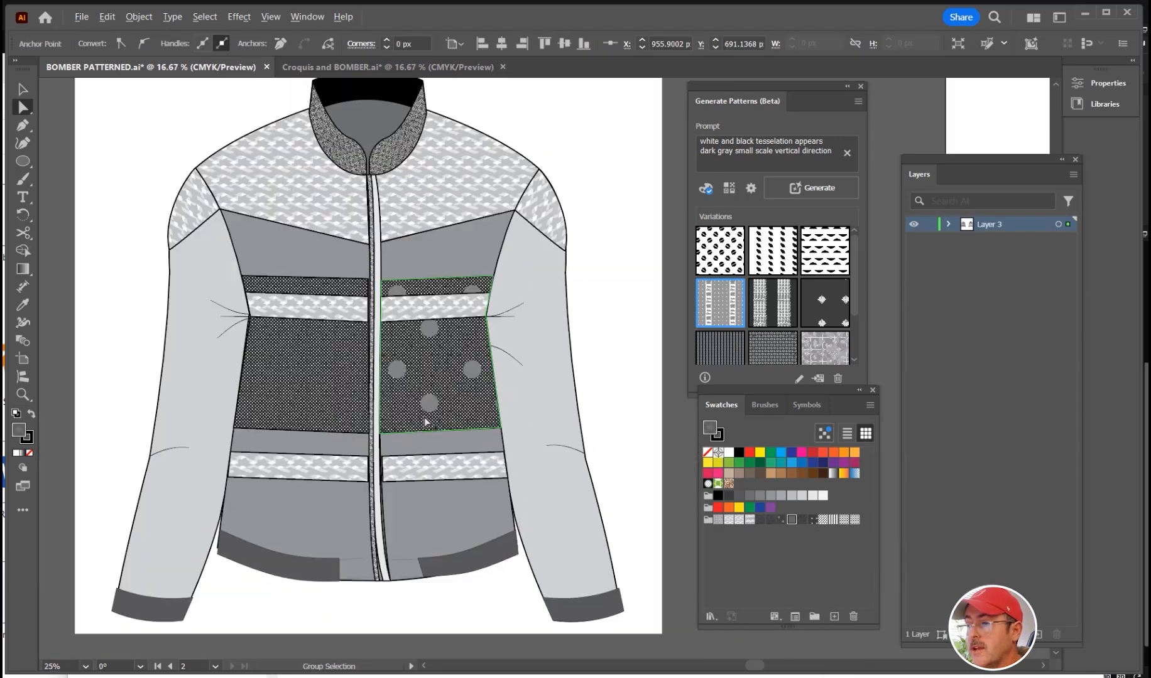
{"action": "left_click", "coordinate": [396, 157]}
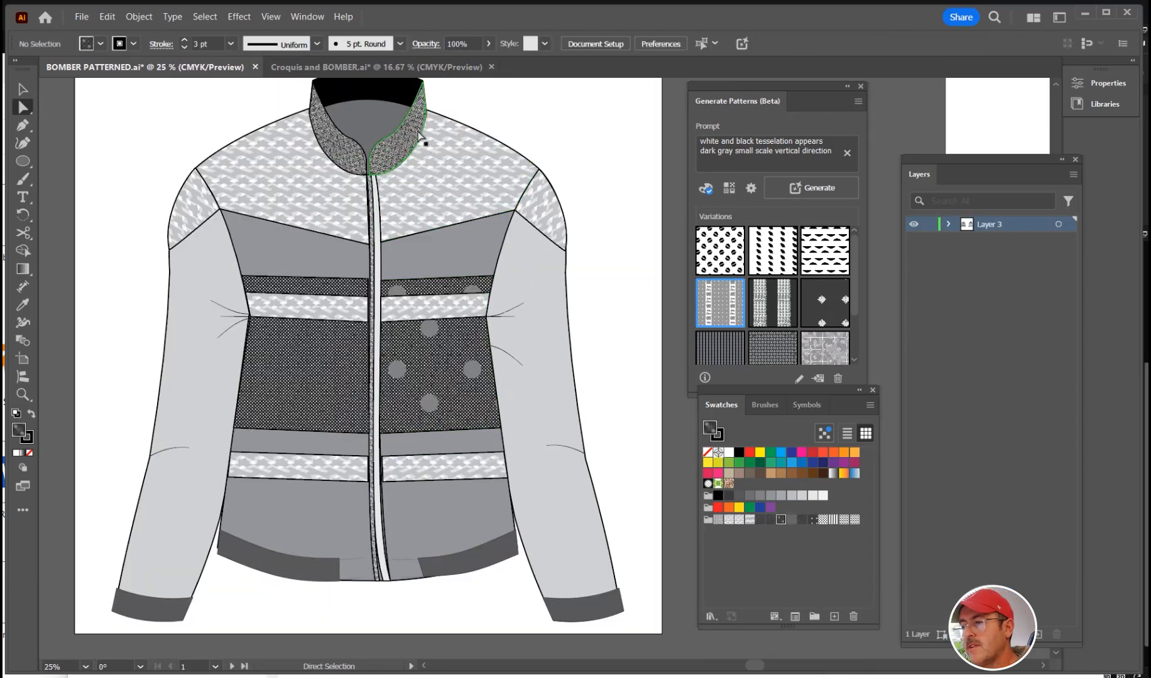
{"action": "key", "text": "v"}
{"action": "left_click", "coordinate": [420, 135]}
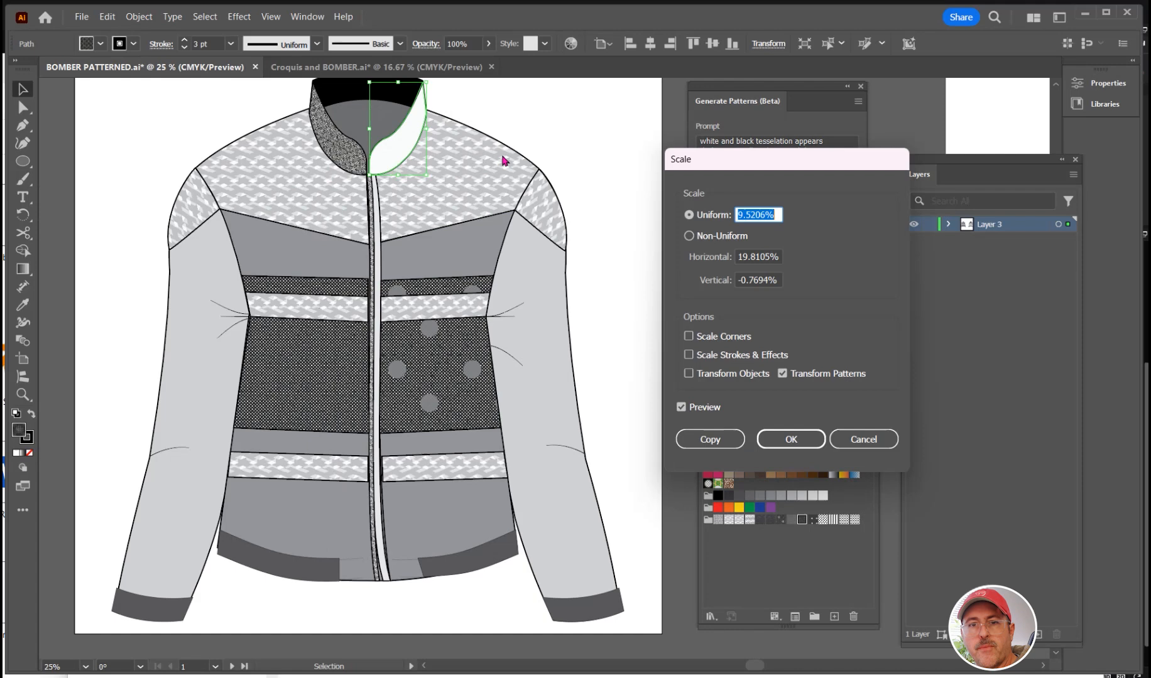
{"action": "key", "text": "Escape"}
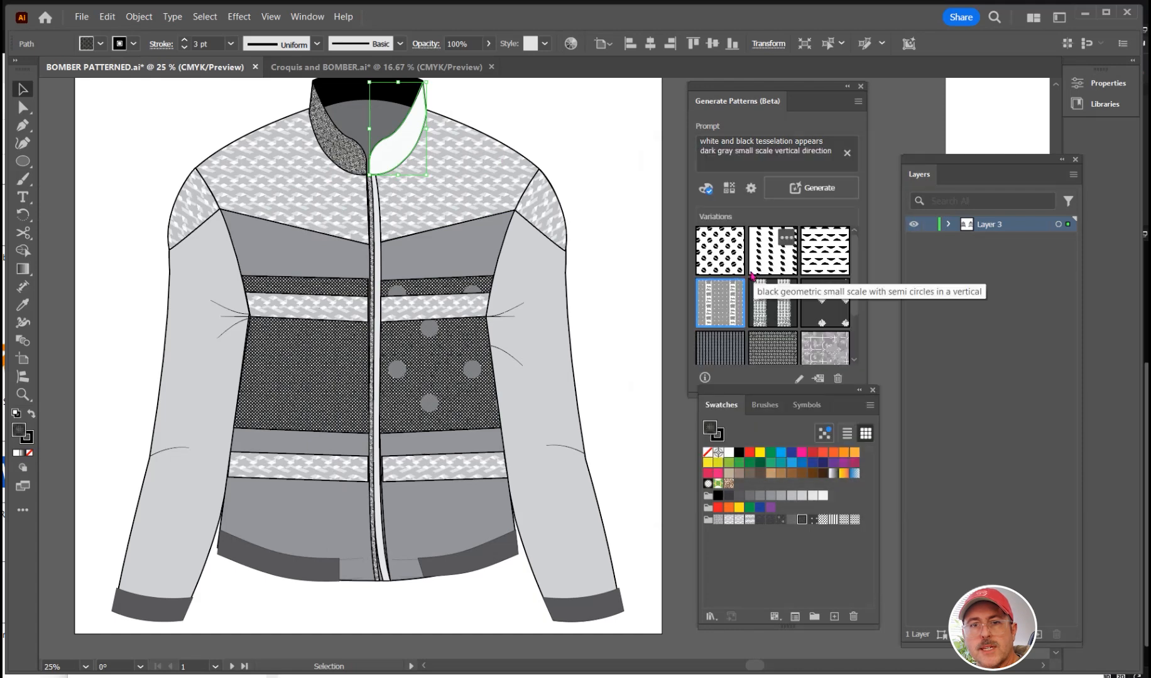
Step: Try scaling the pattern inside the right collar piece uniformly to 3% without transforming the shape
{"action": "left_click", "coordinate": [138, 17]}
{"action": "mouse_move", "coordinate": [160, 44]}
{"action": "left_click", "coordinate": [362, 113]}
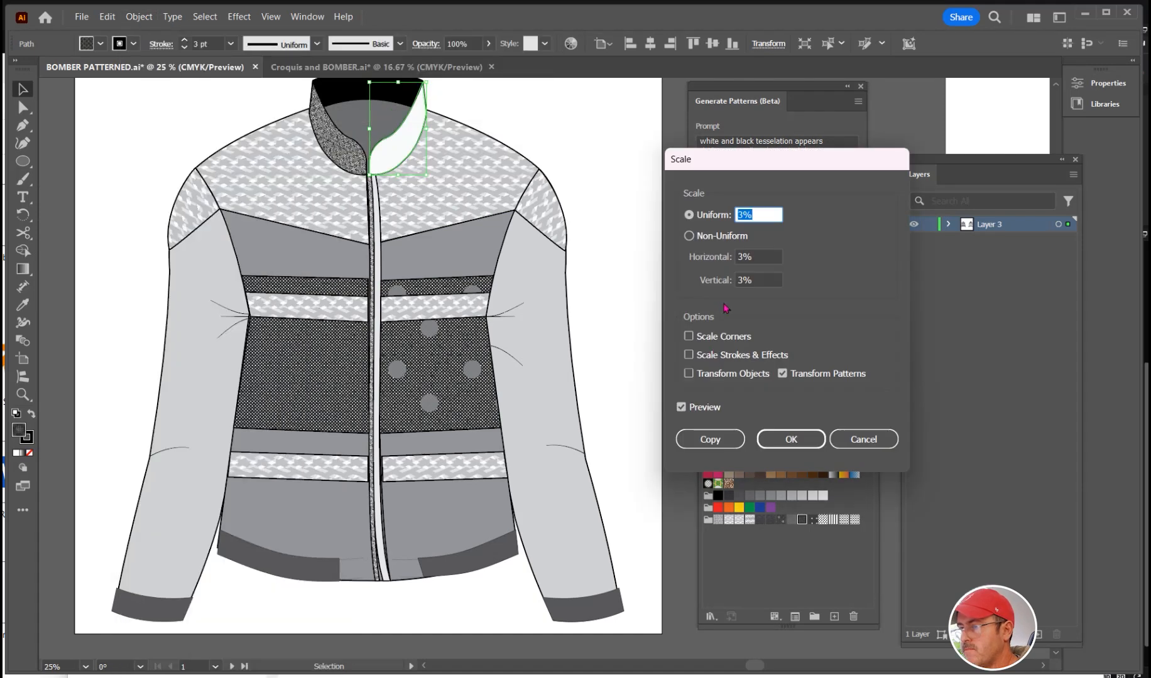
{"action": "left_click", "coordinate": [766, 439]}
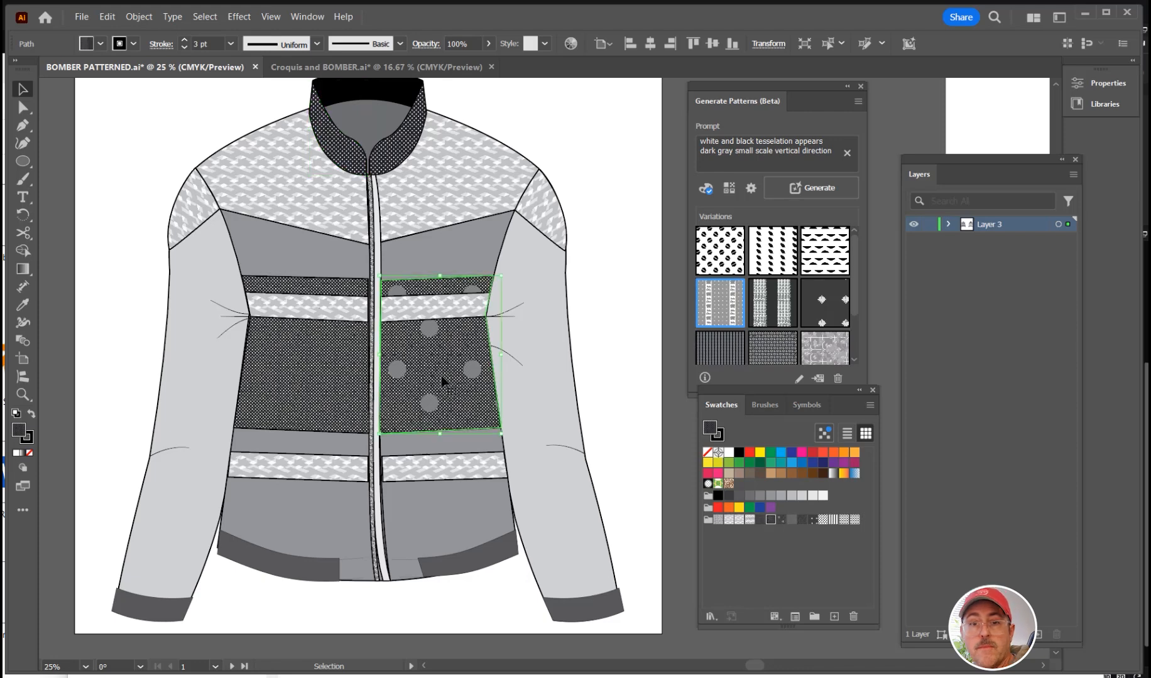
Step: Undo the last two pattern changes on the right middle body band and deselect the artwork
{"action": "key", "text": "ctrl+z"}
{"action": "key", "text": "ctrl+z"}
{"action": "left_click", "coordinate": [671, 429]}
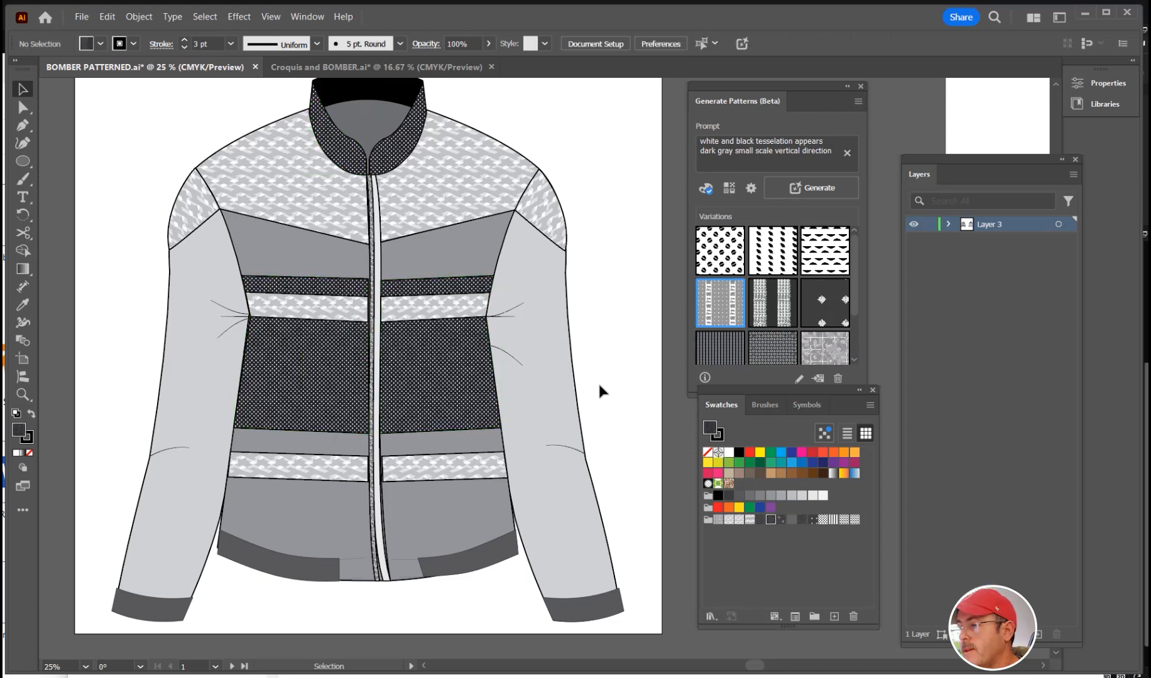
Step: Fill the right and left front body panels with a darker solid gray
{"action": "left_click_drag", "start_coordinate": [599, 385], "coordinate": [608, 400]}
{"action": "left_click", "coordinate": [468, 522]}
{"action": "left_click", "coordinate": [99, 43]}
{"action": "left_click", "coordinate": [61, 142]}
{"action": "left_click", "coordinate": [51, 143]}
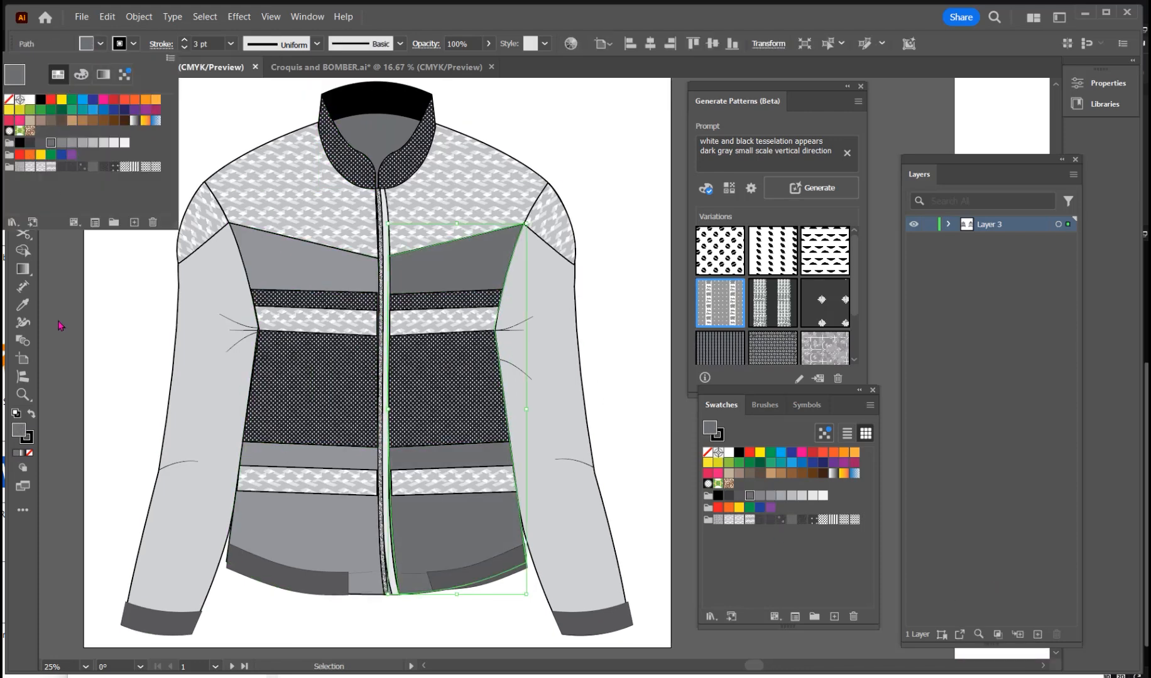
{"action": "left_click", "coordinate": [308, 522]}
{"action": "left_click", "coordinate": [100, 43]}
{"action": "left_click", "coordinate": [51, 143]}
Step: Generate pattern variations from the prompt "dark ghray tesselation" and apply the black-and-white grid variation to the left front panel
{"action": "left_click_drag", "start_coordinate": [831, 151], "coordinate": [677, 134]}
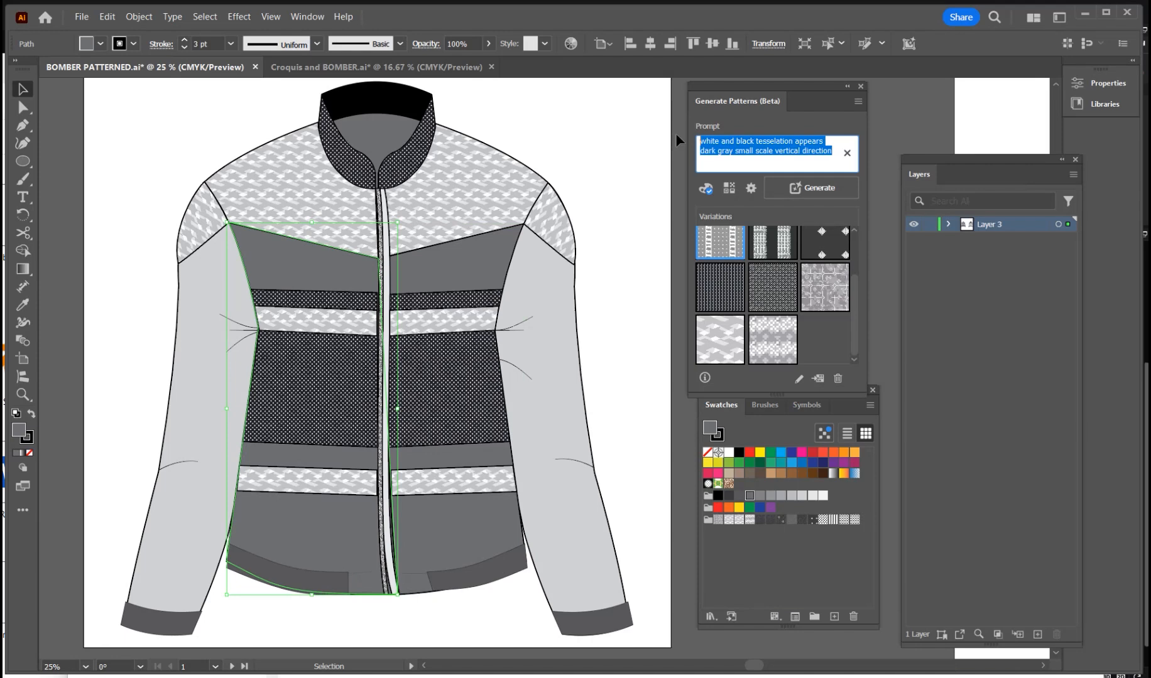
{"action": "type", "text": "dark ghray "}
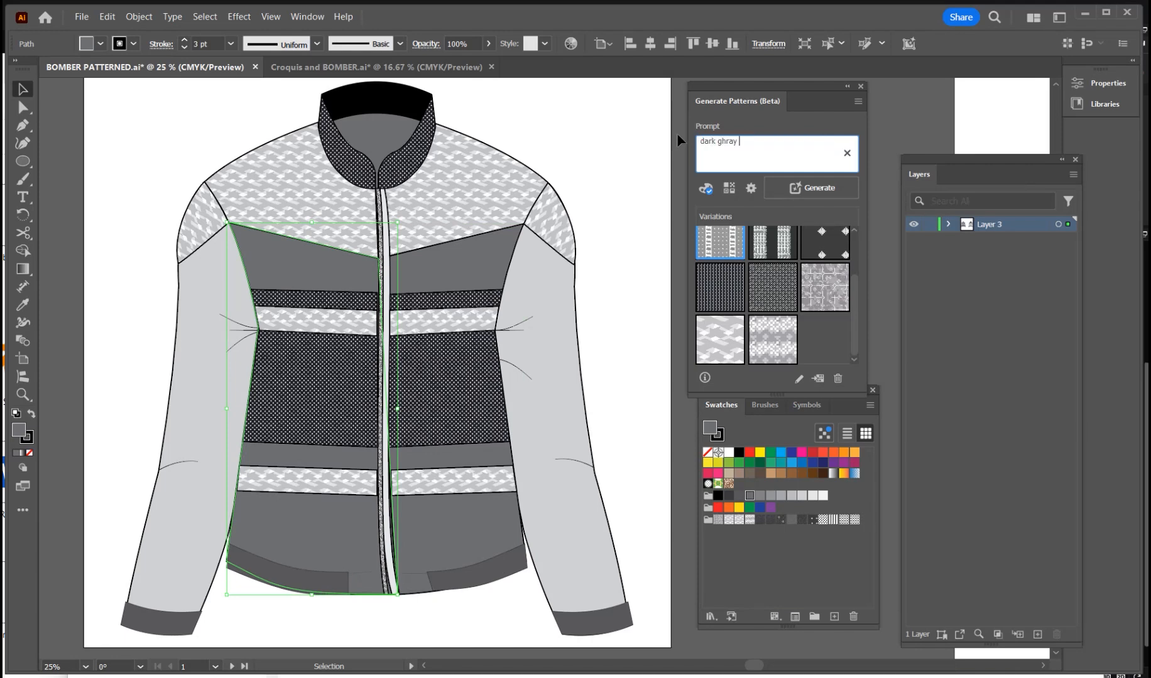
{"action": "type", "text": "tesselation"}
{"action": "key", "text": "Return"}
{"action": "left_click", "coordinate": [812, 262]}
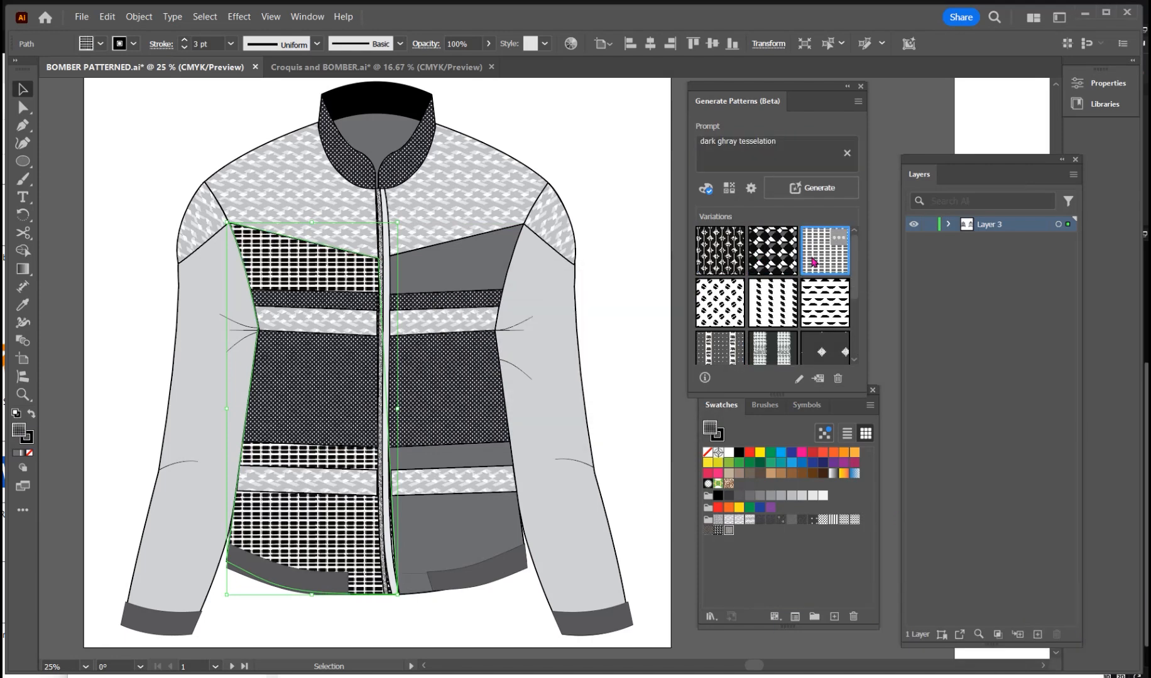
Step: Save the grid pattern as a new swatch and scale the pattern to 175% inside the left front panel
{"action": "left_click", "coordinate": [834, 616]}
{"action": "left_click", "coordinate": [606, 368]}
{"action": "left_click", "coordinate": [138, 16]}
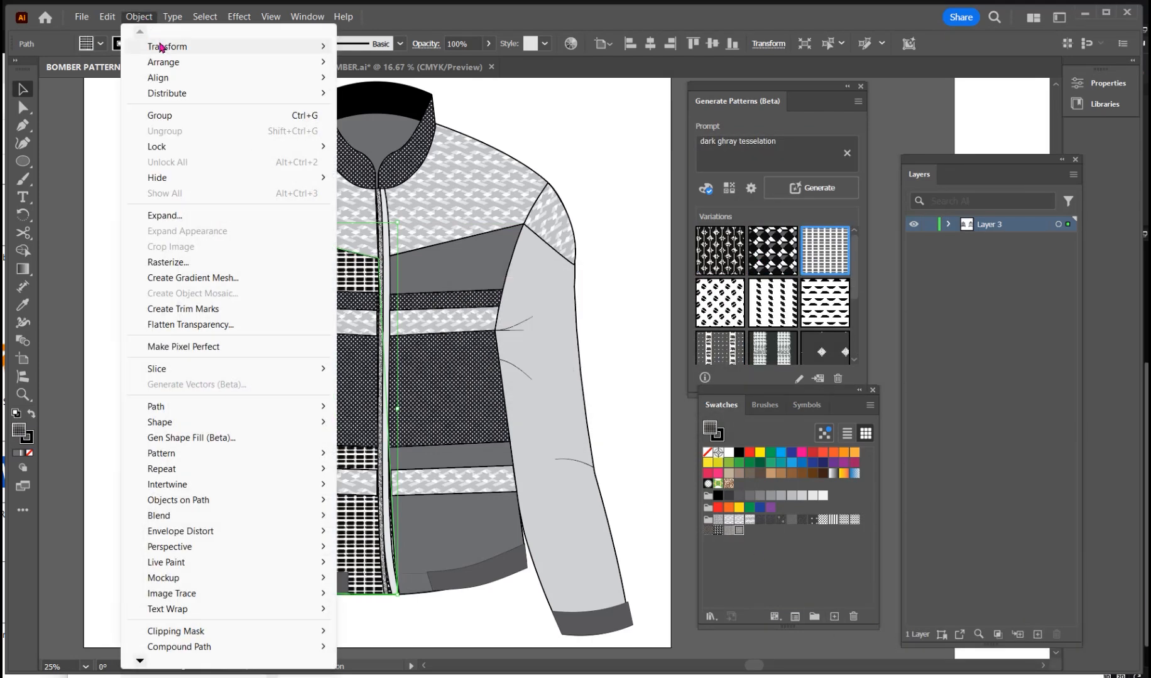
{"action": "mouse_move", "coordinate": [160, 47]}
{"action": "left_click", "coordinate": [361, 115]}
{"action": "key", "text": "Tab"}
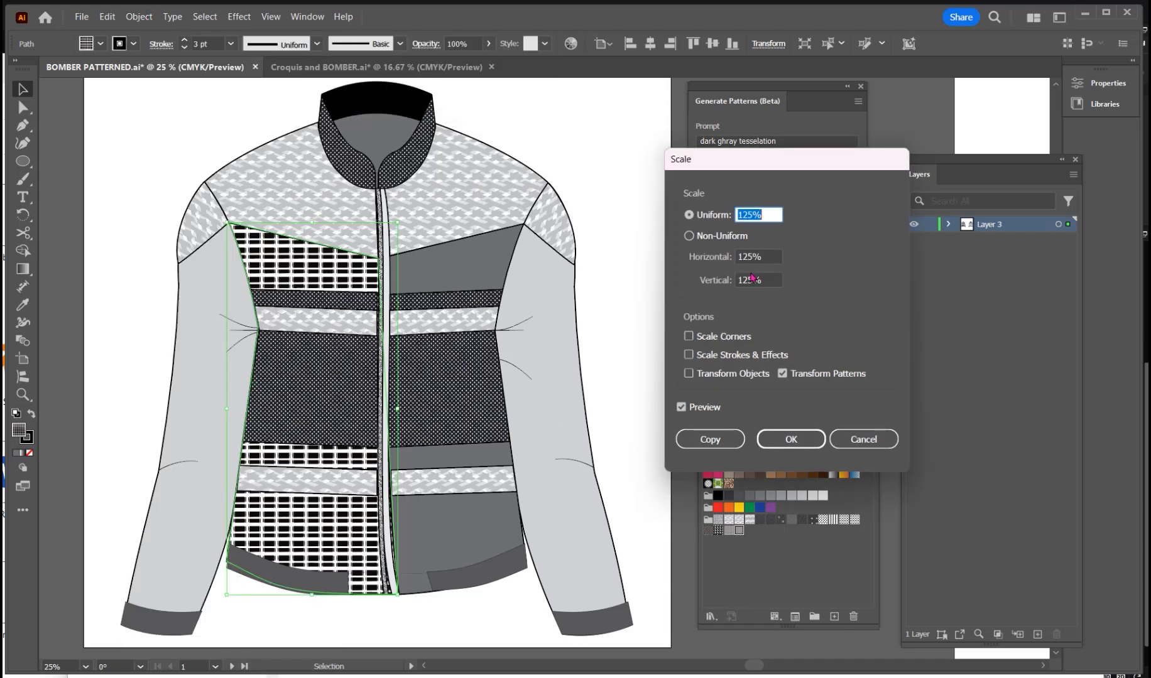
{"action": "key", "text": "Return"}
Step: Match the right front panel to the left with the grid pattern scaled to 175%, and save that fill as a swatch
{"action": "left_click", "coordinate": [487, 534]}
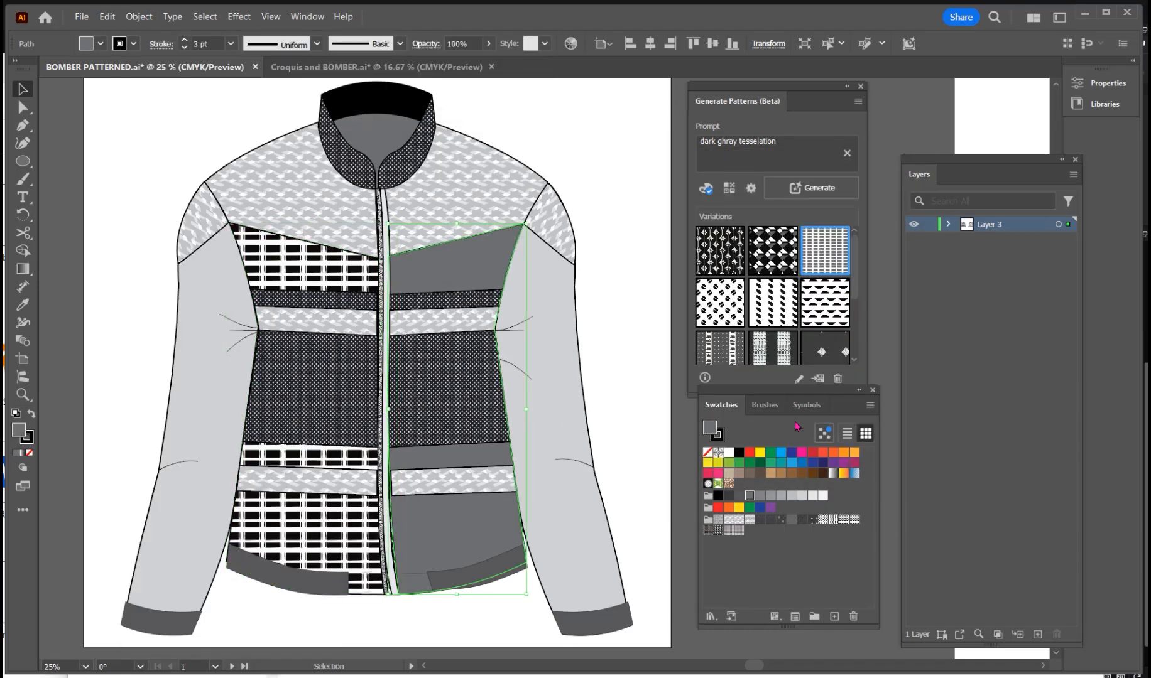
{"action": "left_click", "coordinate": [739, 531]}
{"action": "left_click", "coordinate": [139, 17]}
{"action": "mouse_move", "coordinate": [188, 31]}
{"action": "left_click", "coordinate": [377, 94]}
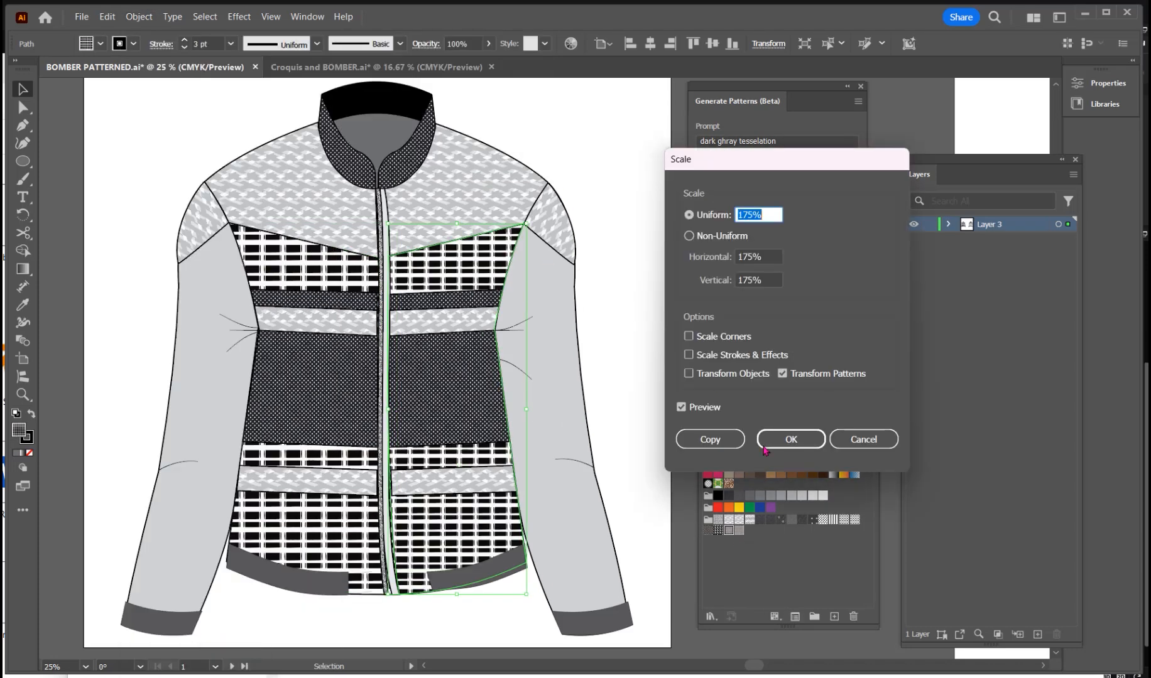
{"action": "left_click", "coordinate": [786, 439]}
{"action": "left_click", "coordinate": [833, 617]}
{"action": "left_click", "coordinate": [613, 368]}
Step: Try a very dark gray fill on both sleeves
{"action": "left_click", "coordinate": [572, 531]}
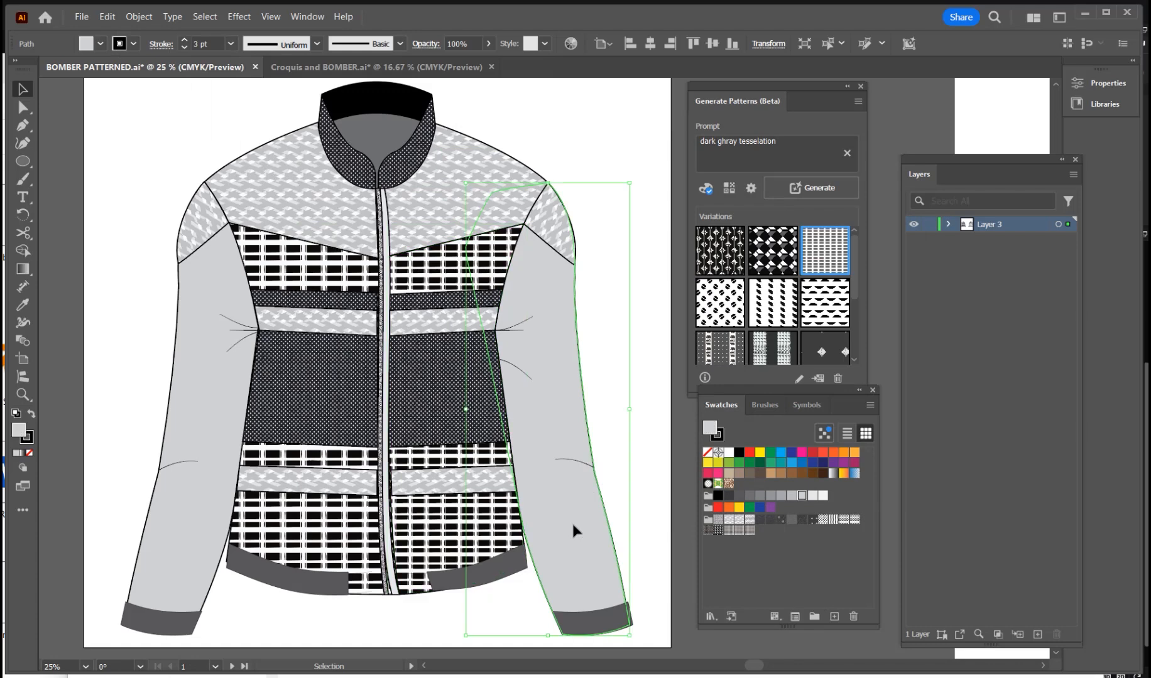
{"action": "left_click", "coordinate": [729, 495]}
{"action": "left_click", "coordinate": [182, 408]}
{"action": "left_click", "coordinate": [729, 496]}
Step: Fill the inner back lining below the collar with very dark gray and both sleeves with medium gray
{"action": "left_click", "coordinate": [377, 138]}
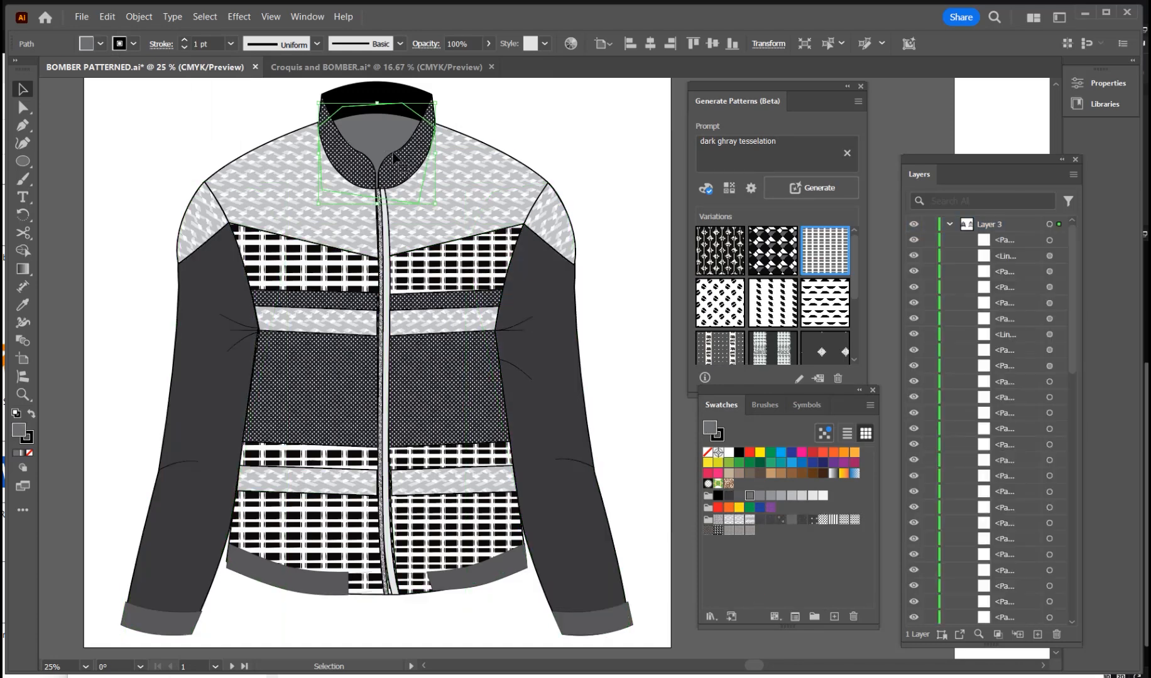
{"action": "left_click", "coordinate": [728, 496]}
{"action": "left_click", "coordinate": [571, 440]}
{"action": "left_click", "coordinate": [749, 495]}
{"action": "left_click", "coordinate": [188, 409]}
{"action": "left_click", "coordinate": [749, 496]}
Step: Save the right middle band's black dotted pattern as a swatch and rescale the pattern inside the band
{"action": "left_click", "coordinate": [496, 464]}
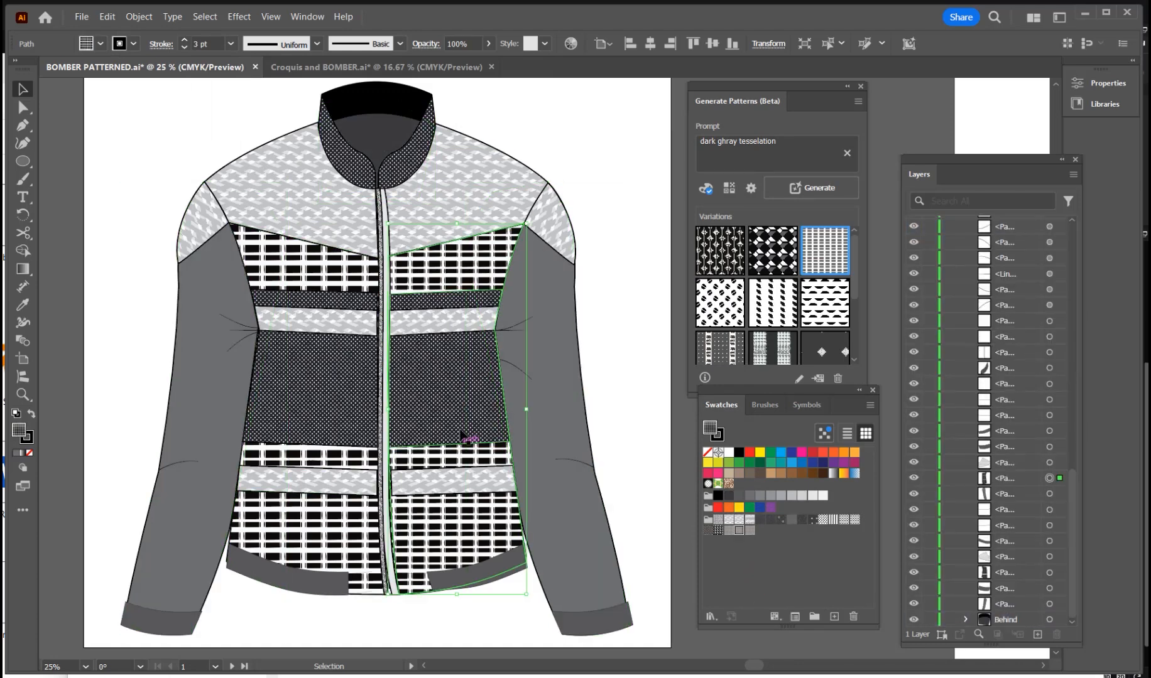
{"action": "left_click", "coordinate": [464, 433]}
{"action": "left_click", "coordinate": [770, 520]}
{"action": "left_click", "coordinate": [833, 617]}
{"action": "left_click", "coordinate": [607, 368]}
{"action": "left_click", "coordinate": [139, 16]}
{"action": "mouse_move", "coordinate": [171, 48]}
{"action": "left_click", "coordinate": [373, 116]}
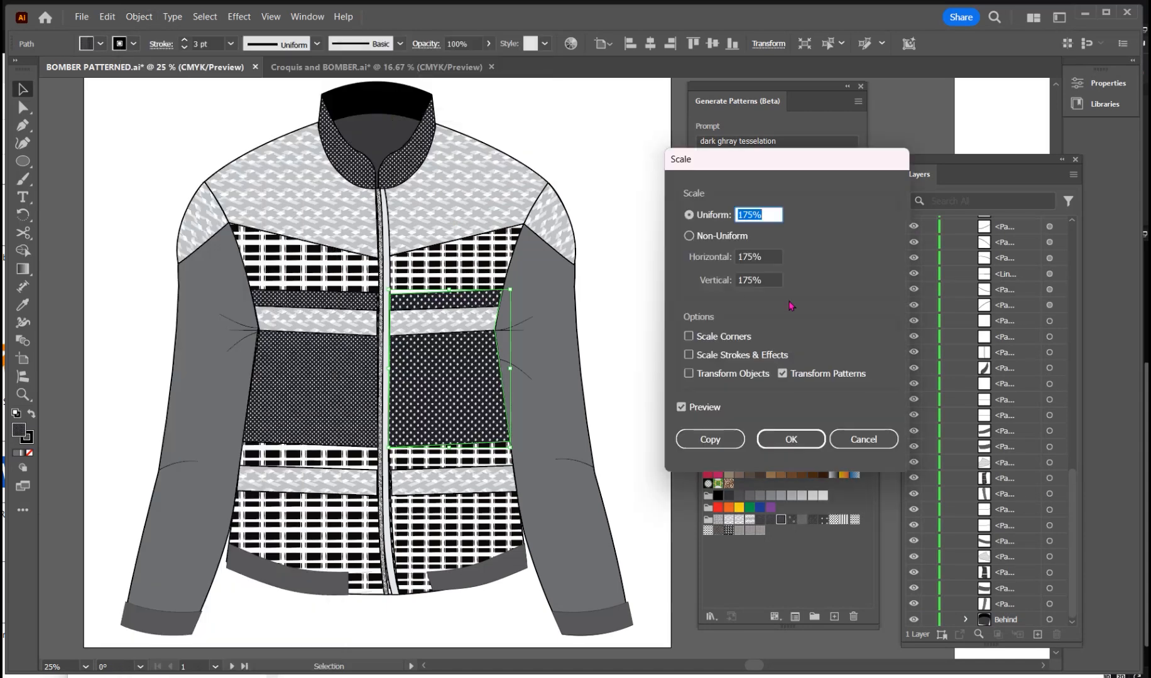
{"action": "left_click", "coordinate": [793, 439]}
{"action": "left_click", "coordinate": [314, 384]}
{"action": "left_click", "coordinate": [678, 386]}
Step: Fill both front yokes with the generated dark gray small-scale vertical tessellation pattern
{"action": "scroll", "coordinate": [773, 295], "scroll_direction": "down", "scroll_amount": 1}
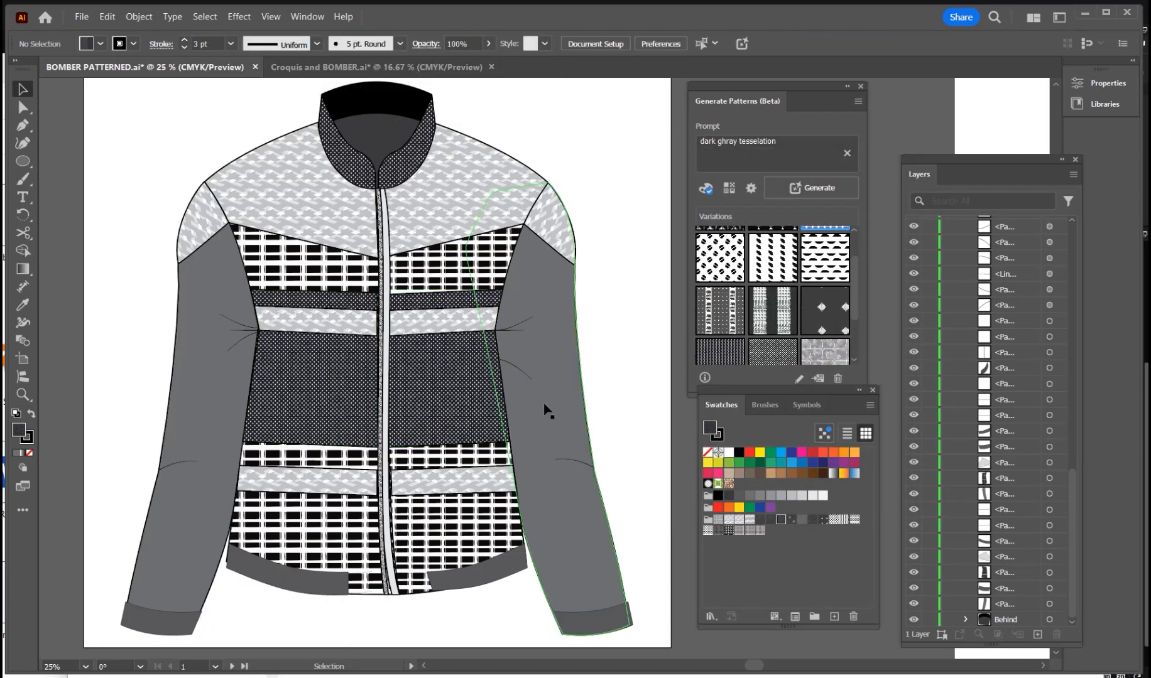
{"action": "scroll", "coordinate": [545, 411], "scroll_direction": "up", "scroll_amount": 2}
{"action": "left_click", "coordinate": [459, 258]}
{"action": "scroll", "coordinate": [772, 295], "scroll_direction": "down", "scroll_amount": 2}
{"action": "left_click", "coordinate": [719, 287]}
{"action": "left_click", "coordinate": [294, 263]}
{"action": "left_click", "coordinate": [717, 287]}
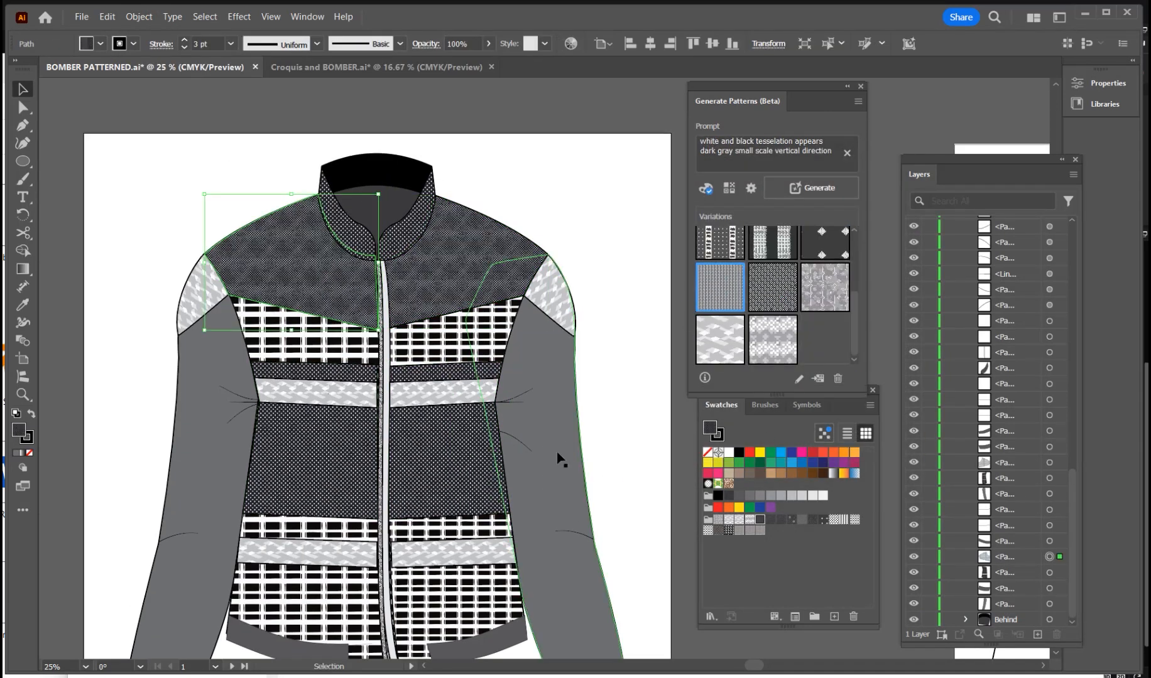
Step: Fill both sleeves with a slightly lighter gray
{"action": "left_click", "coordinate": [558, 457]}
{"action": "left_click", "coordinate": [760, 496]}
{"action": "left_click", "coordinate": [207, 478]}
{"action": "left_click", "coordinate": [760, 496]}
Step: Fill both shoulder caps with the same dark gray vertical tessellation as the yokes and deselect the artwork
{"action": "scroll", "coordinate": [560, 210], "scroll_direction": "down", "scroll_amount": 2}
{"action": "left_click", "coordinate": [560, 211]}
{"action": "left_click", "coordinate": [720, 287]}
{"action": "left_click", "coordinate": [200, 192]}
{"action": "left_click", "coordinate": [722, 279]}
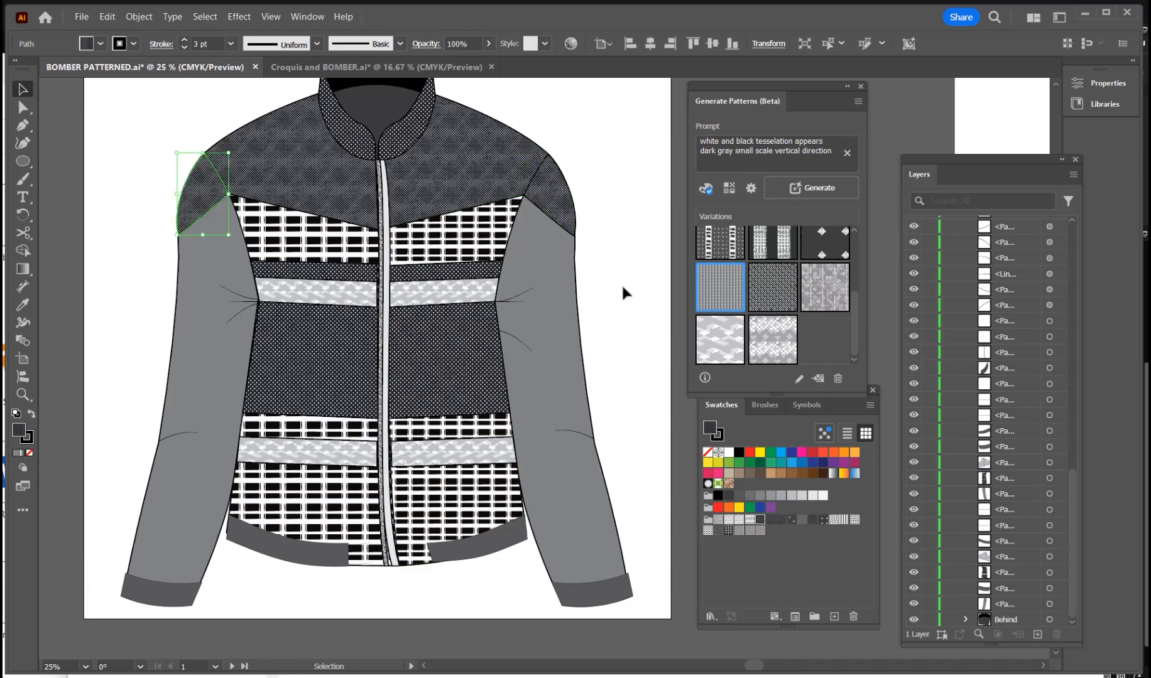
{"action": "left_click", "coordinate": [622, 282]}
Step: Fill both front panels of the second jacket with the light gray tessellation, using its smaller-scale saved swatch
{"action": "scroll", "coordinate": [625, 301], "scroll_direction": "down", "scroll_amount": 1}
{"action": "scroll", "coordinate": [631, 325], "scroll_direction": "right", "scroll_amount": 5}
{"action": "left_click", "coordinate": [412, 329]}
{"action": "scroll", "coordinate": [420, 377], "scroll_direction": "up", "scroll_amount": 2}
{"action": "left_click", "coordinate": [720, 339]}
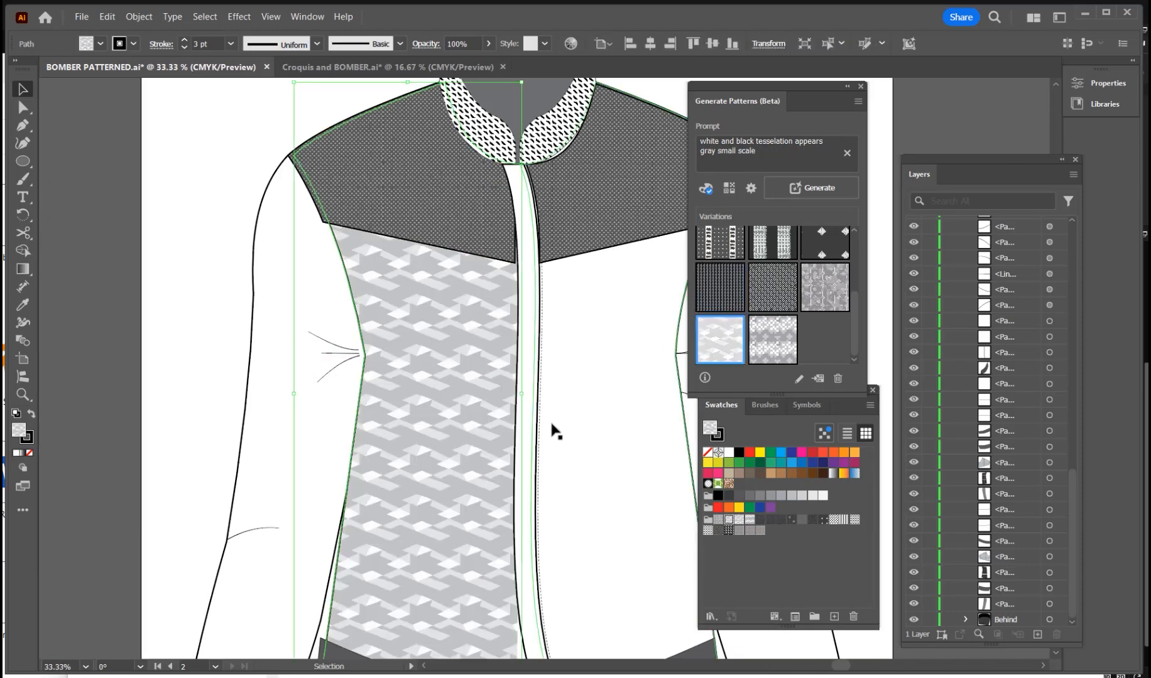
{"action": "scroll", "coordinate": [550, 429], "scroll_direction": "down", "scroll_amount": 2}
{"action": "left_click", "coordinate": [748, 521]}
{"action": "left_click", "coordinate": [739, 521]}
{"action": "left_click", "coordinate": [637, 488]}
{"action": "left_click", "coordinate": [739, 521]}
Step: Move the second artboard with its jacket closer to the first artboard, close the floating panels and leave artboard editing
{"action": "scroll", "coordinate": [639, 484], "scroll_direction": "down", "scroll_amount": 3}
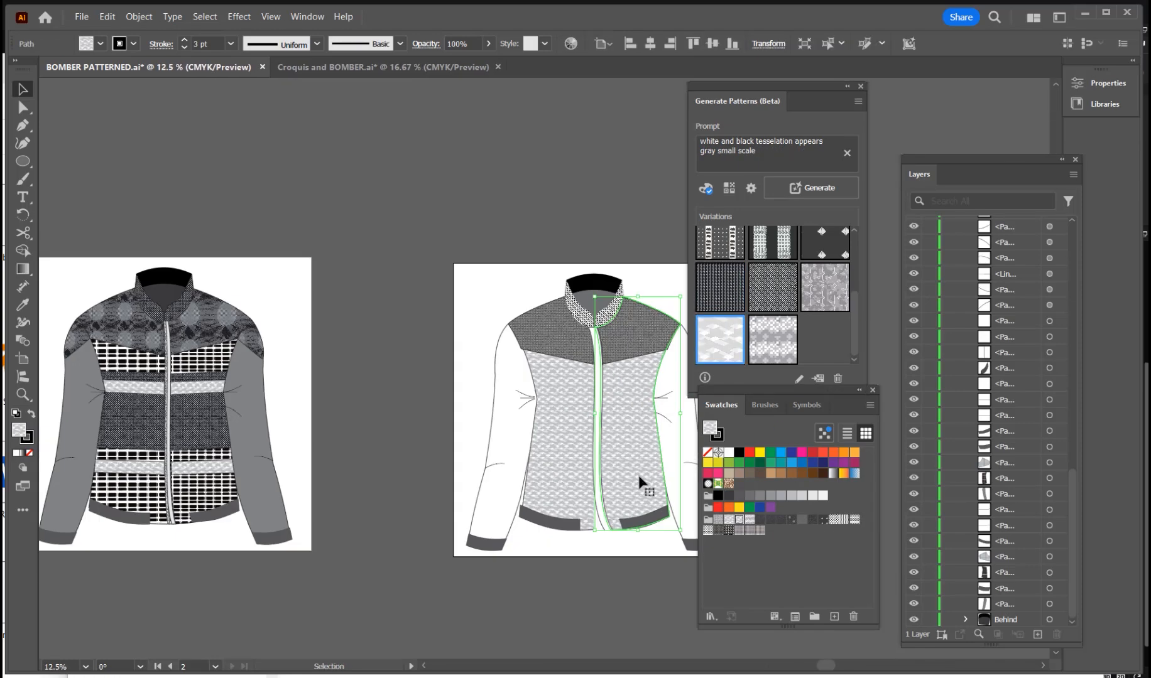
{"action": "scroll", "coordinate": [639, 483], "scroll_direction": "right", "scroll_amount": 1}
{"action": "left_click", "coordinate": [23, 358]}
{"action": "left_click_drag", "start_coordinate": [419, 300], "coordinate": [315, 294]}
{"action": "left_click_drag", "start_coordinate": [343, 383], "coordinate": [457, 365]}
{"action": "scroll", "coordinate": [457, 365], "scroll_direction": "up", "scroll_amount": 2}
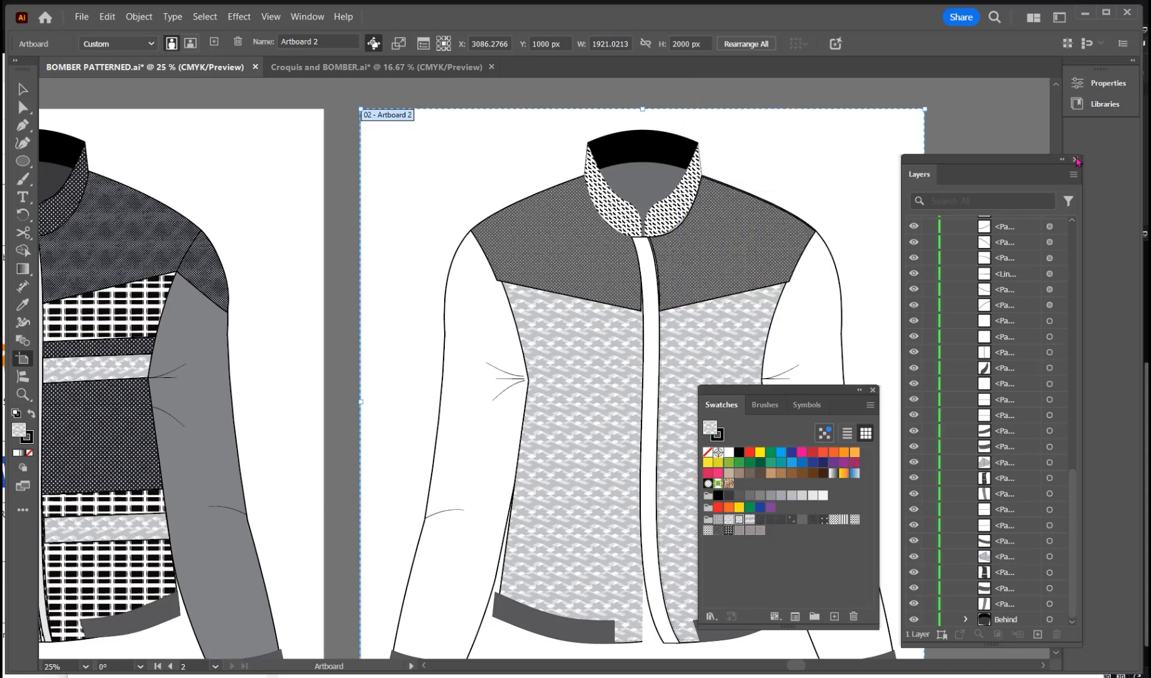
{"action": "left_click_drag", "start_coordinate": [562, 371], "coordinate": [722, 348]}
{"action": "scroll", "coordinate": [722, 348], "scroll_direction": "down", "scroll_amount": 1}
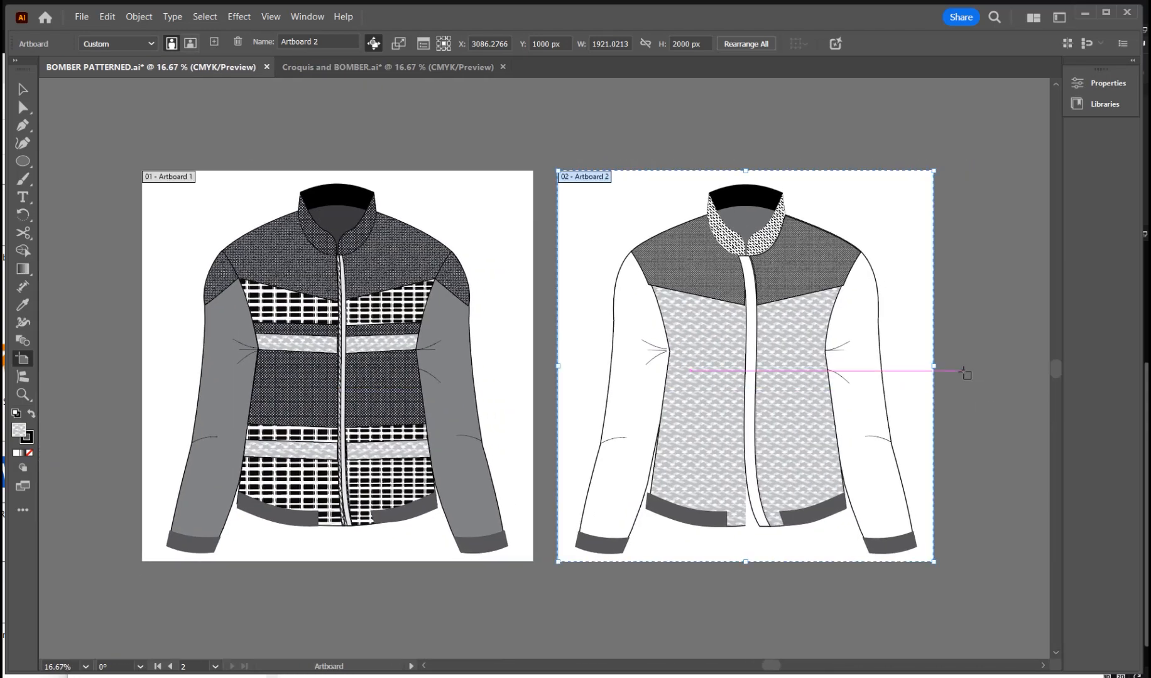
{"action": "key", "text": "Escape"}
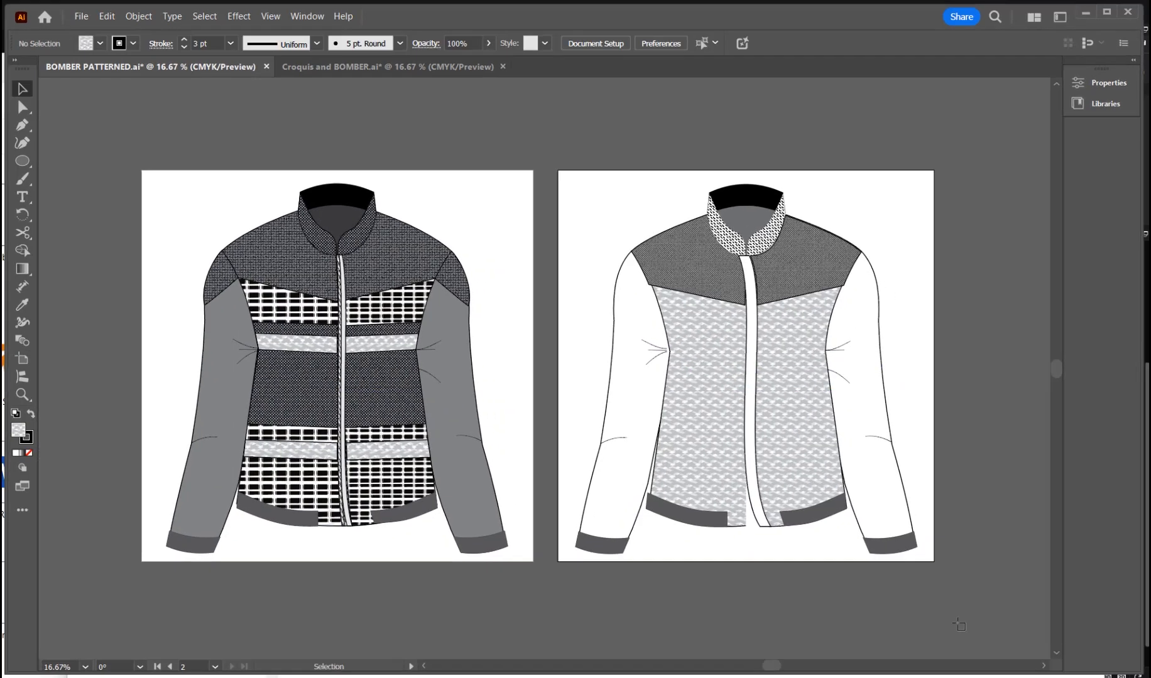